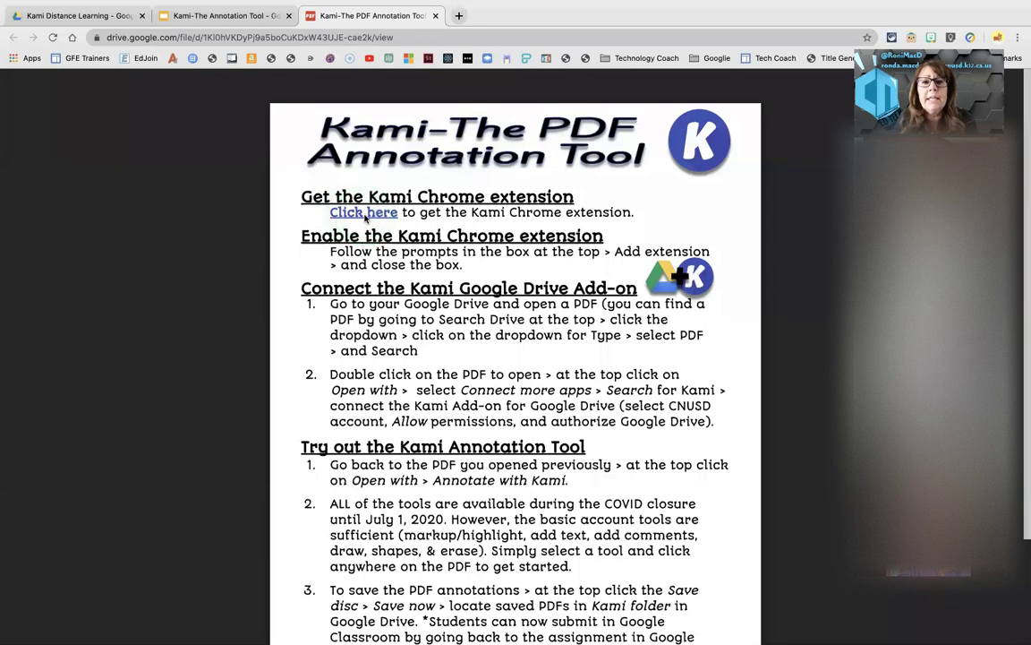
# Step: Open the Kami Chrome extension's store page from the guide's link and enable the disabled extension
pyautogui.click(365, 213)
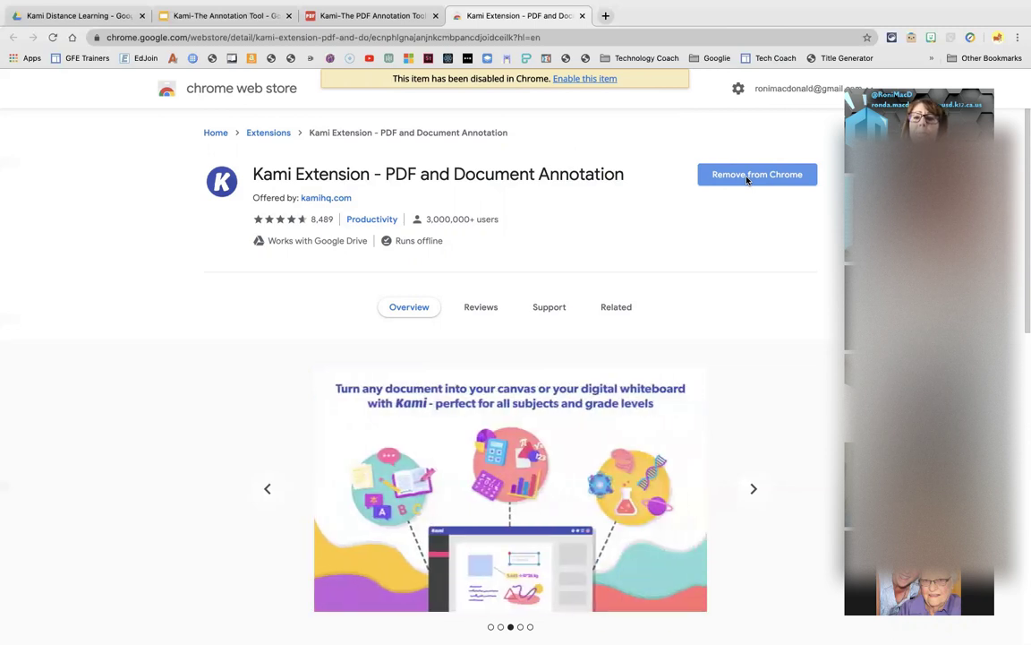
pyautogui.click(574, 79)
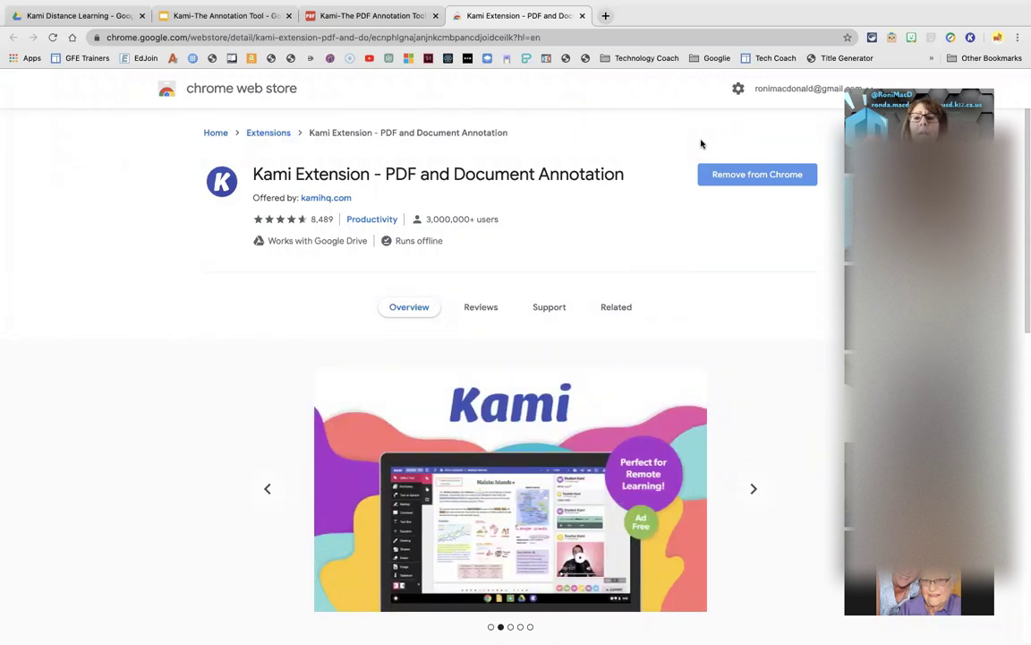
pyautogui.click(680, 131)
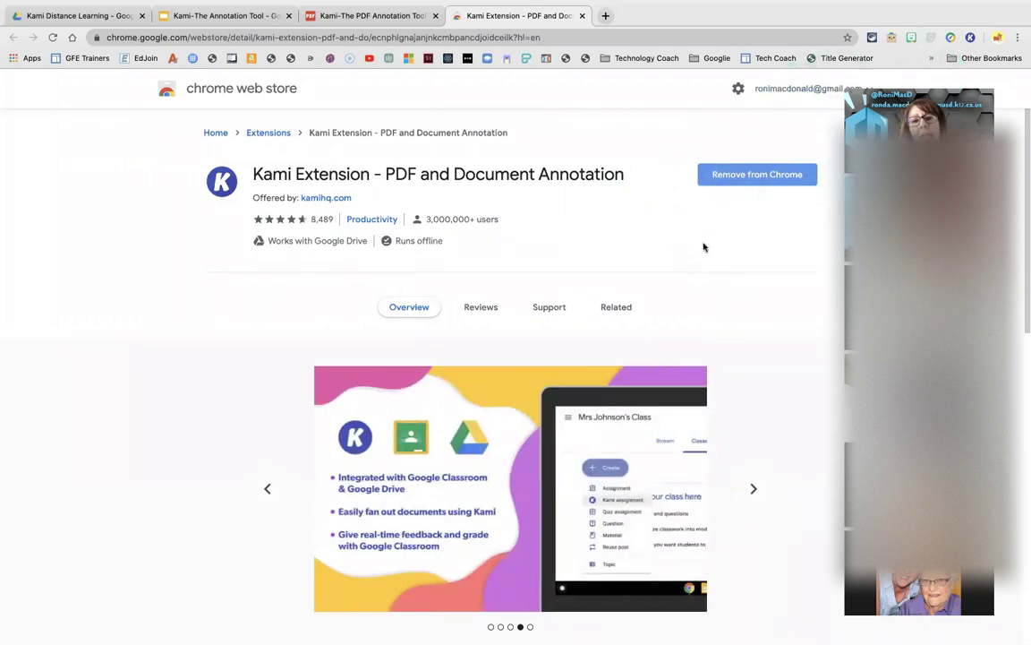
pyautogui.click(704, 247)
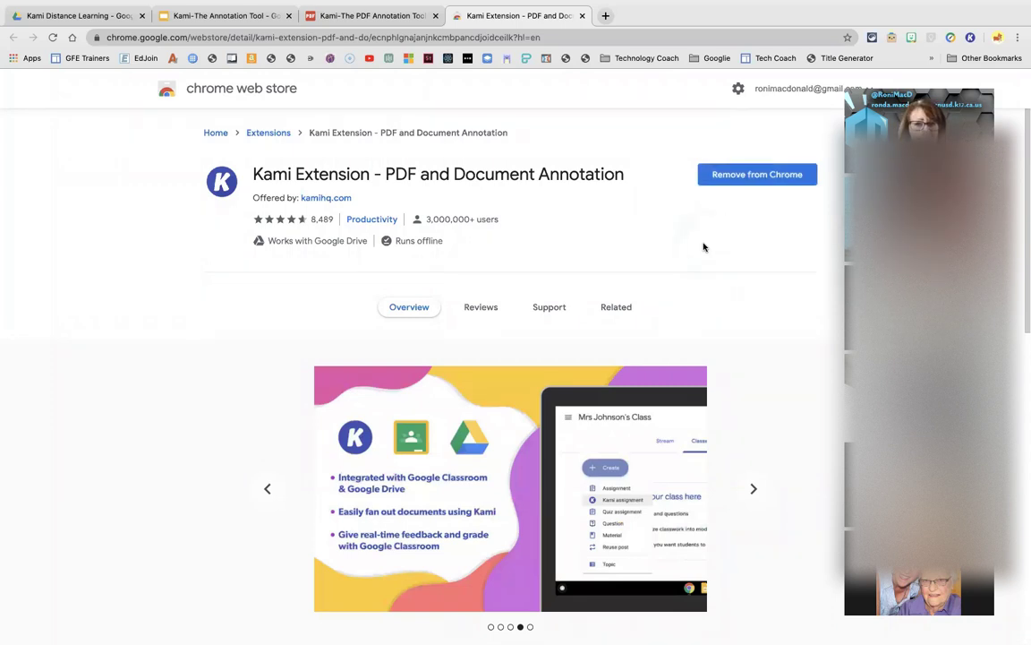
pyautogui.click(966, 35)
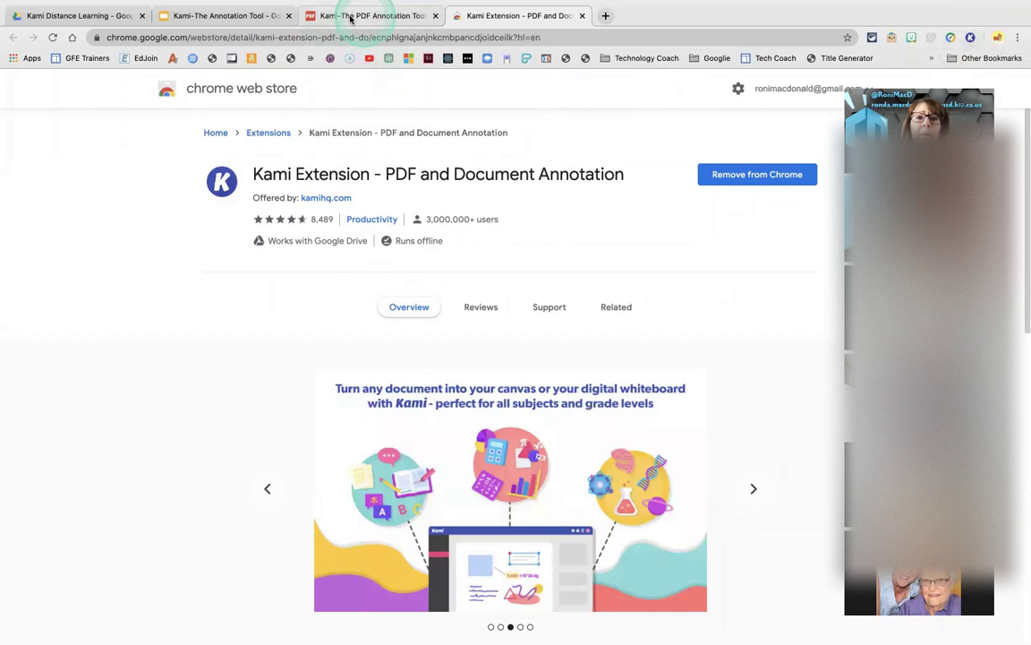
# Step: Return to the Kami guide PDF, search the additional apps that can be connected to Drive for "kami", and close the app list
pyautogui.click(350, 16)
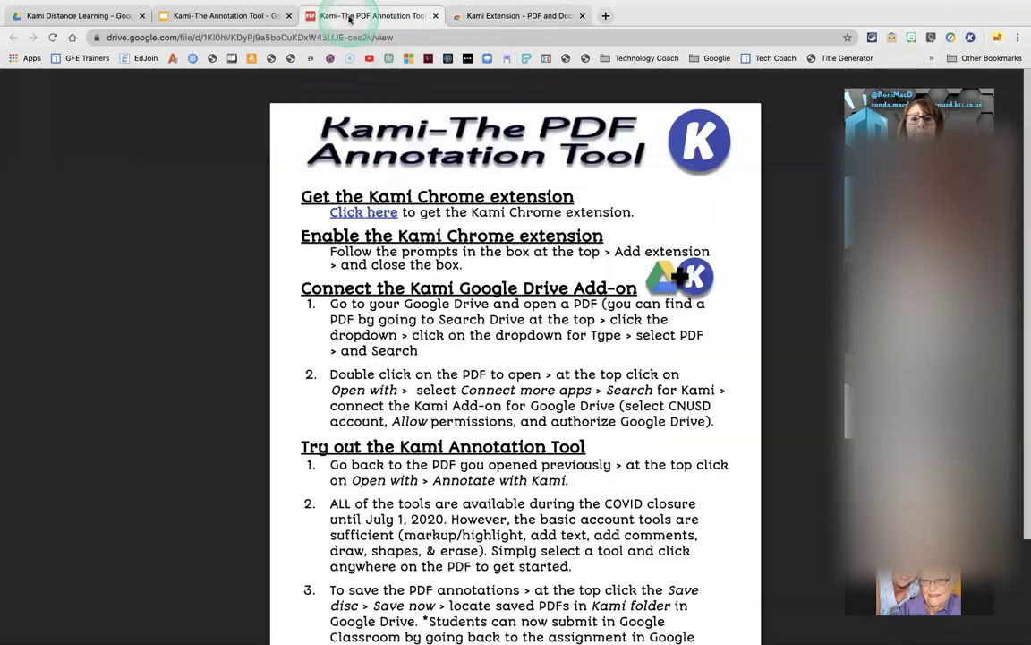
pyautogui.click(452, 191)
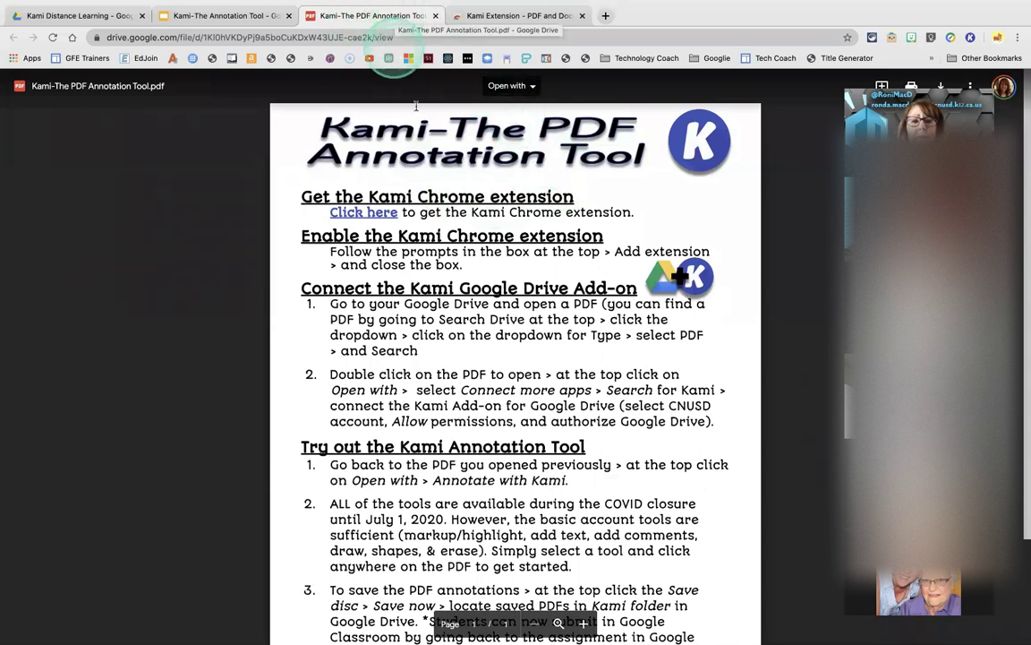
pyautogui.click(506, 87)
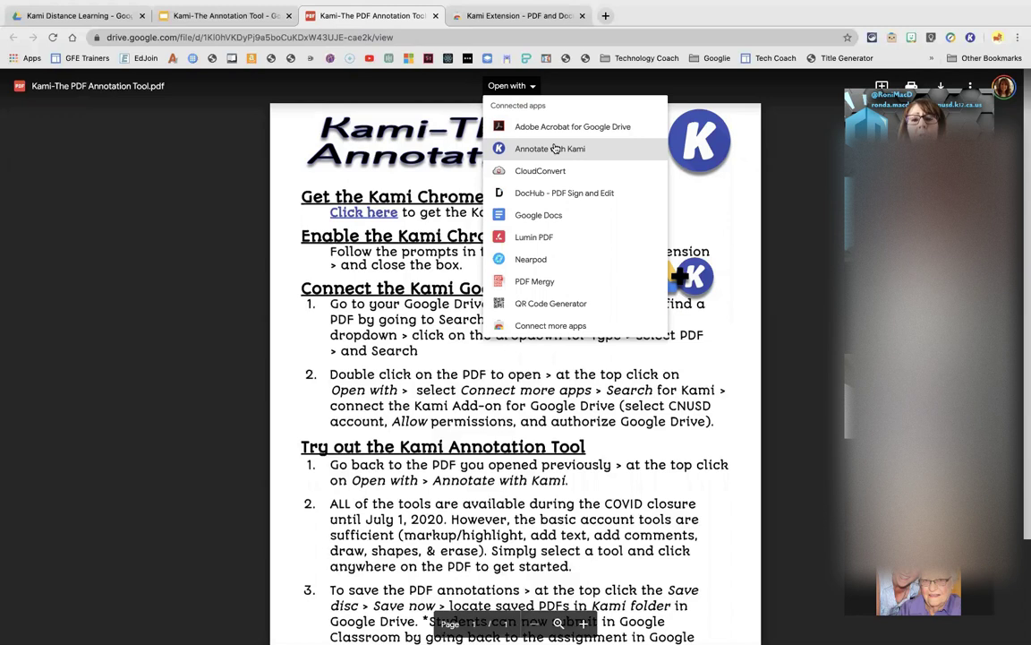
pyautogui.click(533, 328)
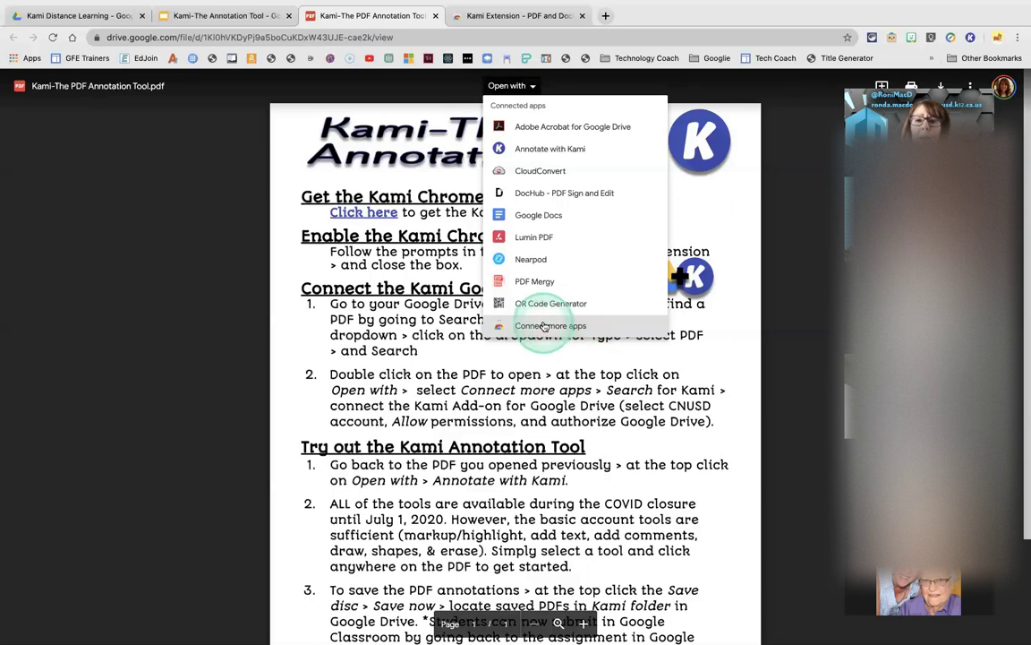
pyautogui.click(527, 327)
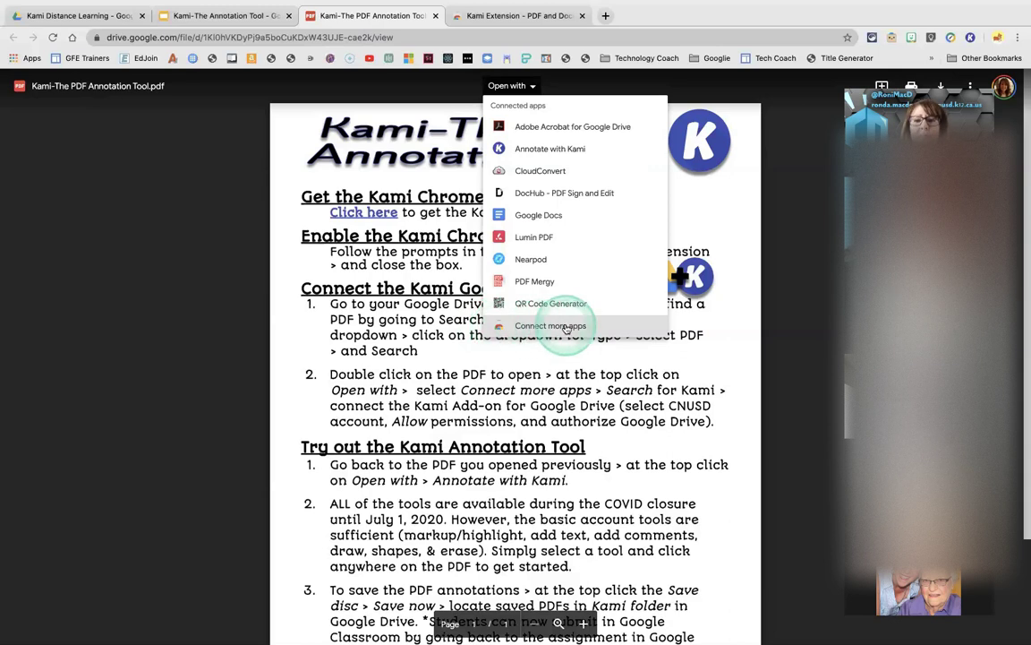
pyautogui.click(565, 328)
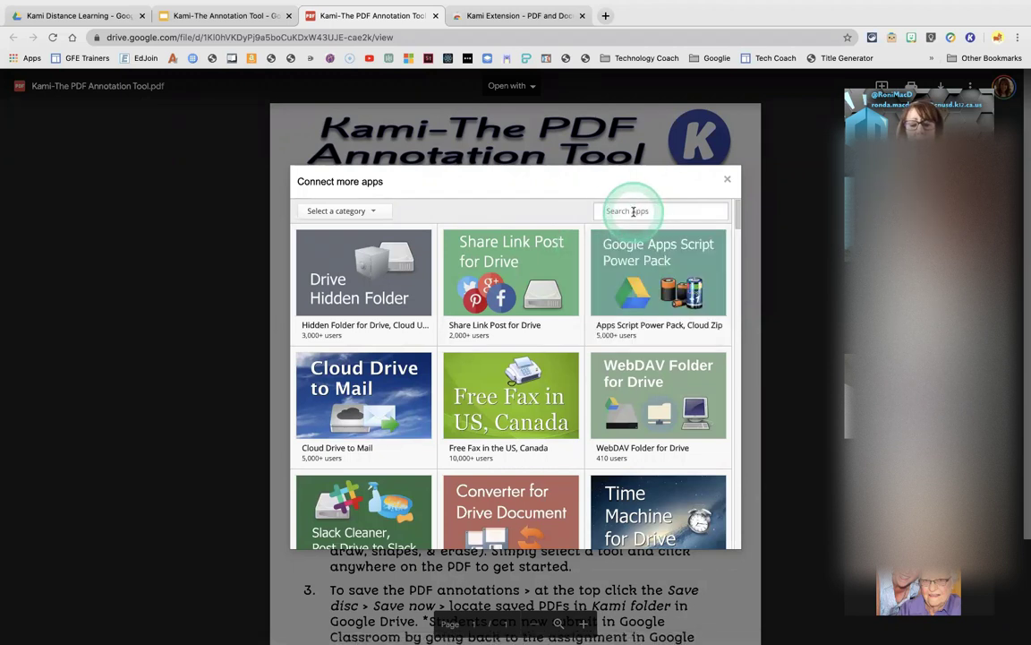
pyautogui.write('kami')
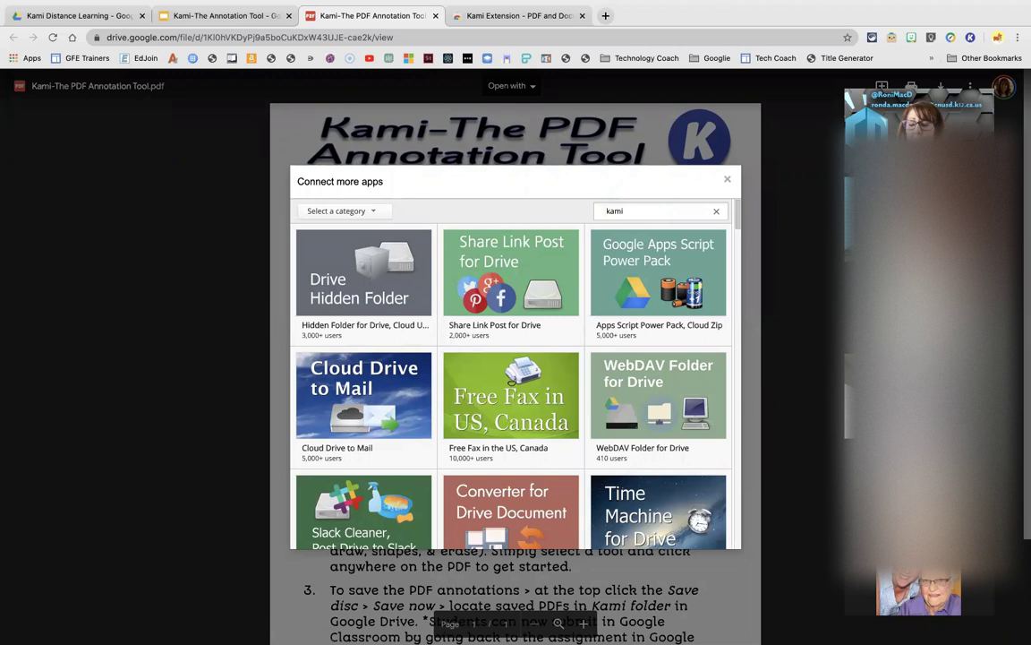
pyautogui.press('Return')
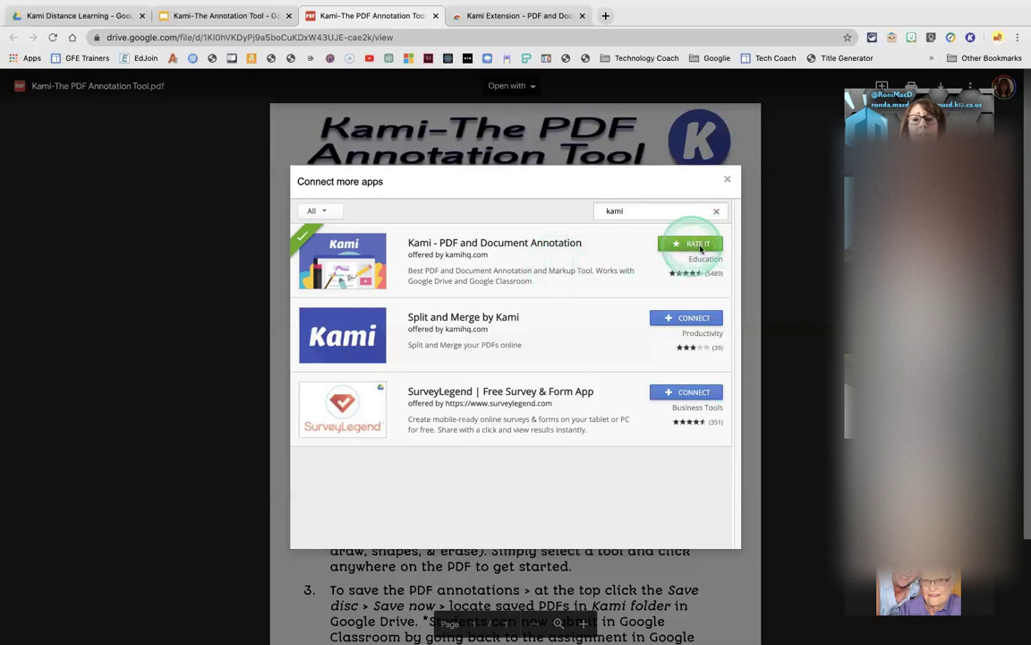
pyautogui.click(727, 180)
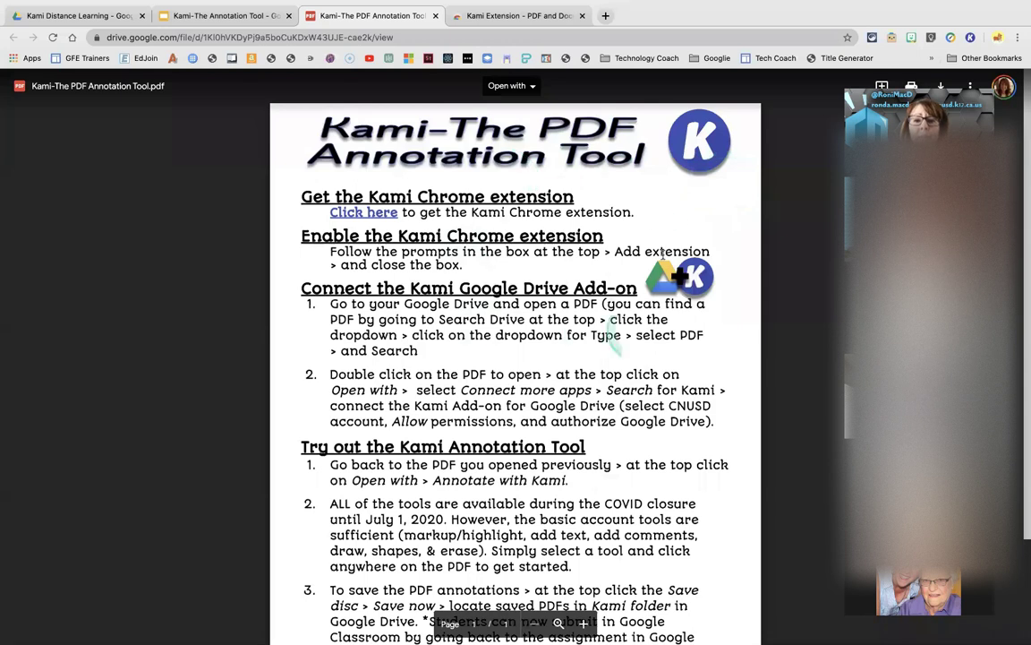
# Step: Repeat the search for "kami" among the connectable Drive apps from the PDF and close the results
pyautogui.click(510, 86)
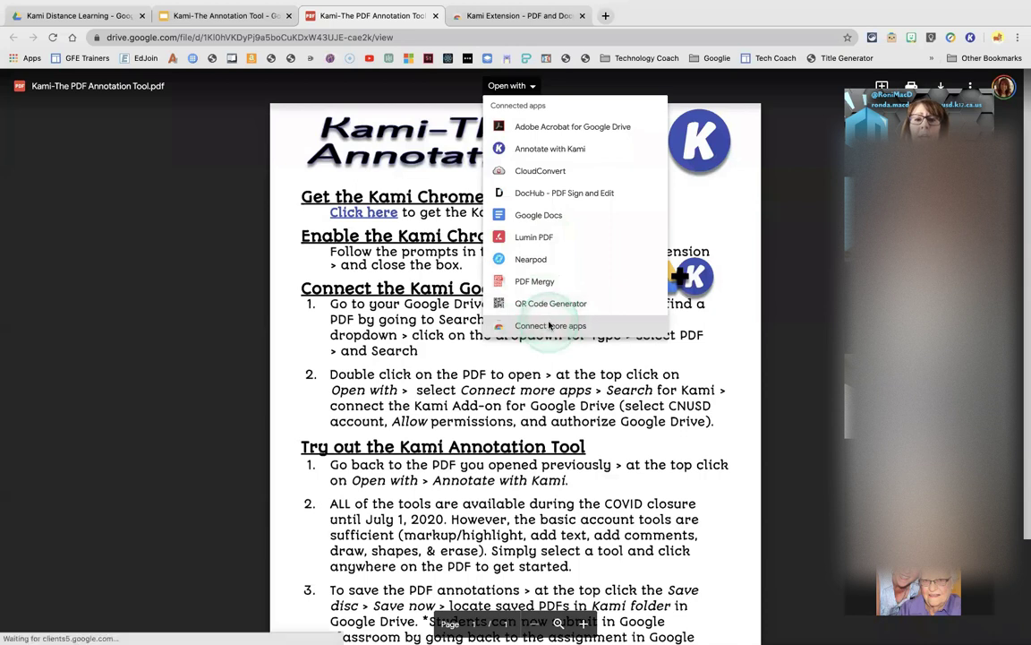
pyautogui.click(549, 326)
pyautogui.click(626, 209)
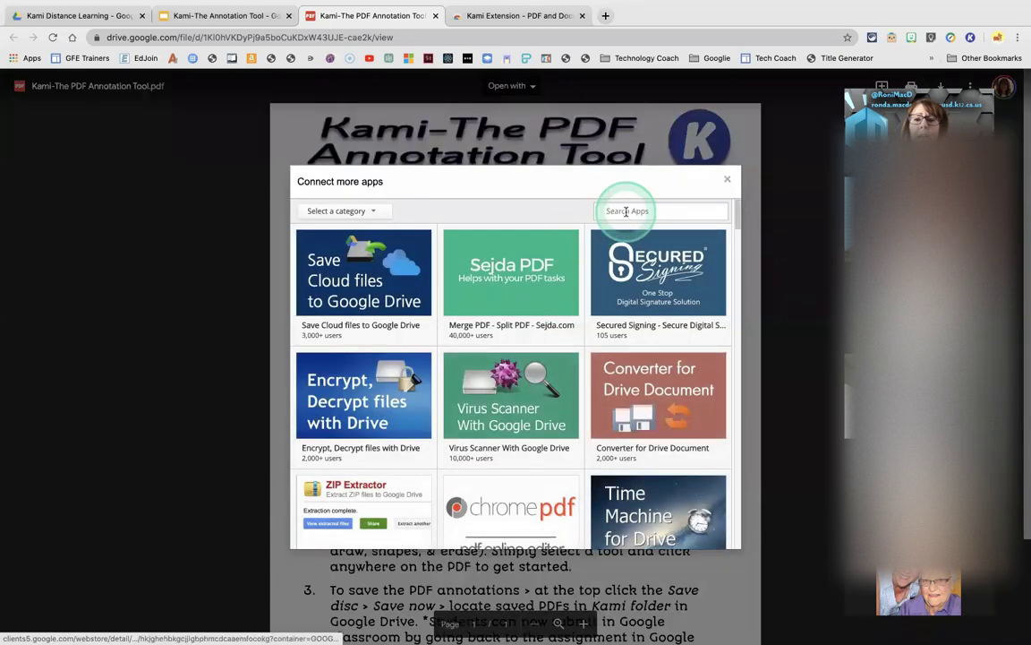
pyautogui.write('kami')
pyautogui.press('Return')
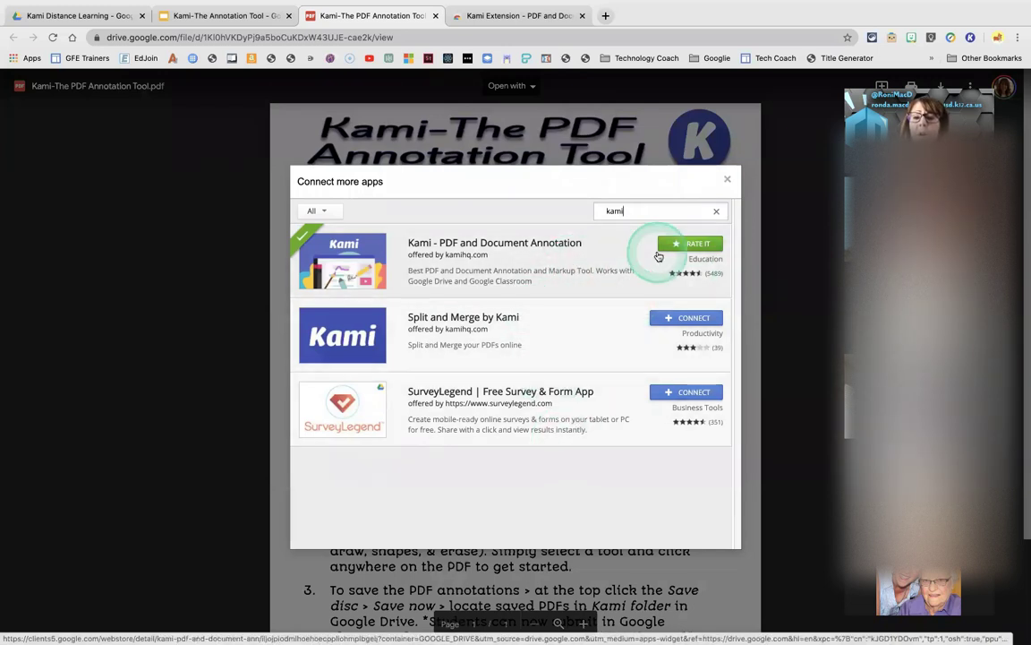
pyautogui.click(727, 181)
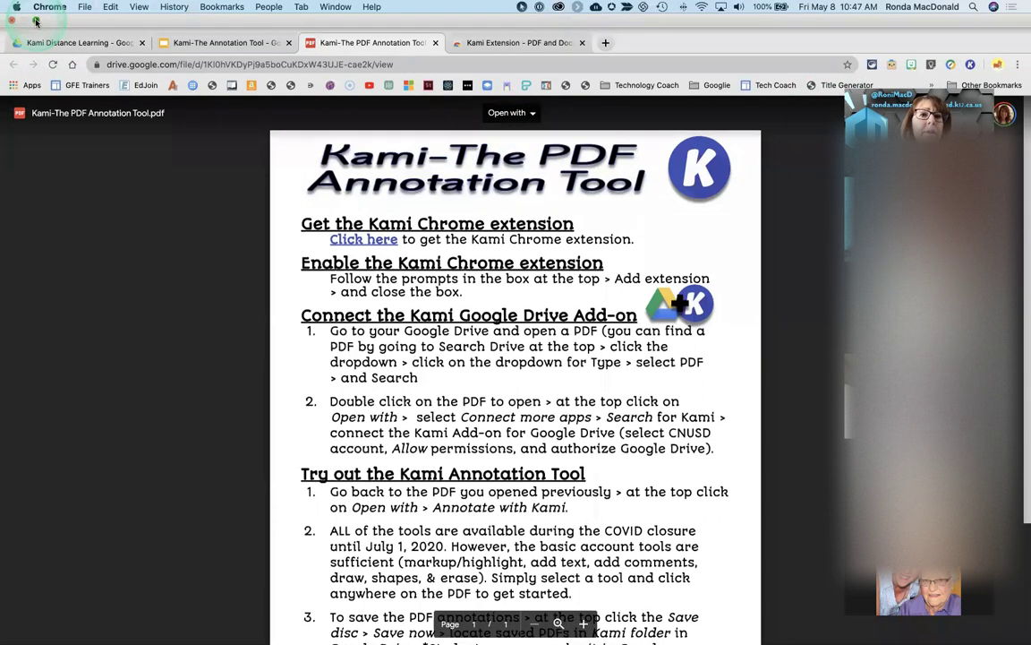
# Step: Take the browser window out of full screen and move it slightly lower on the desktop
pyautogui.click(36, 20)
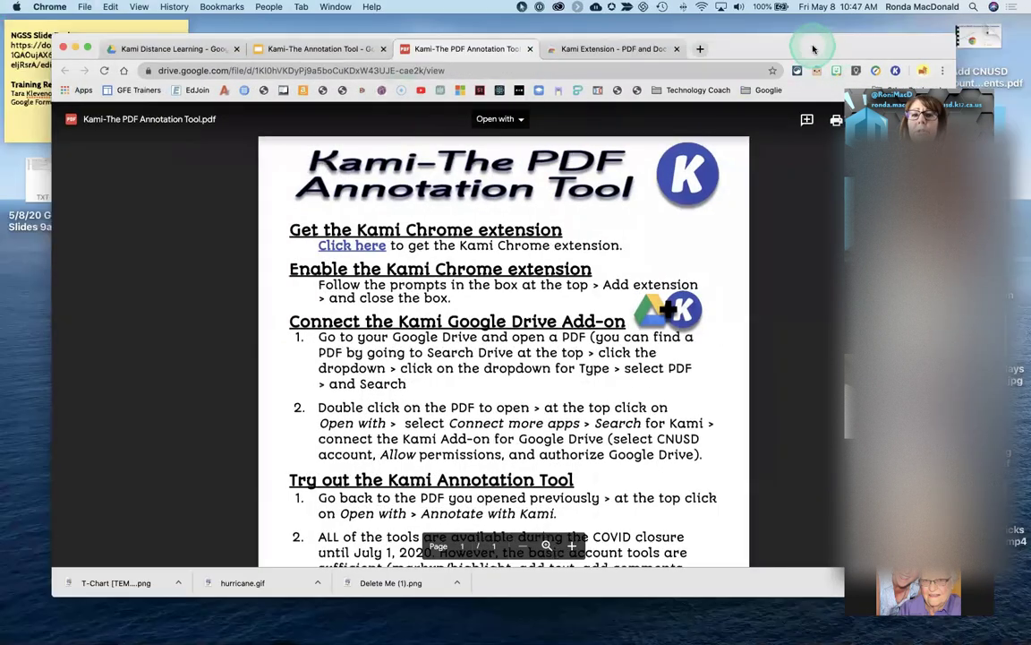
pyautogui.moveTo(815, 49); pyautogui.dragTo(813, 95)
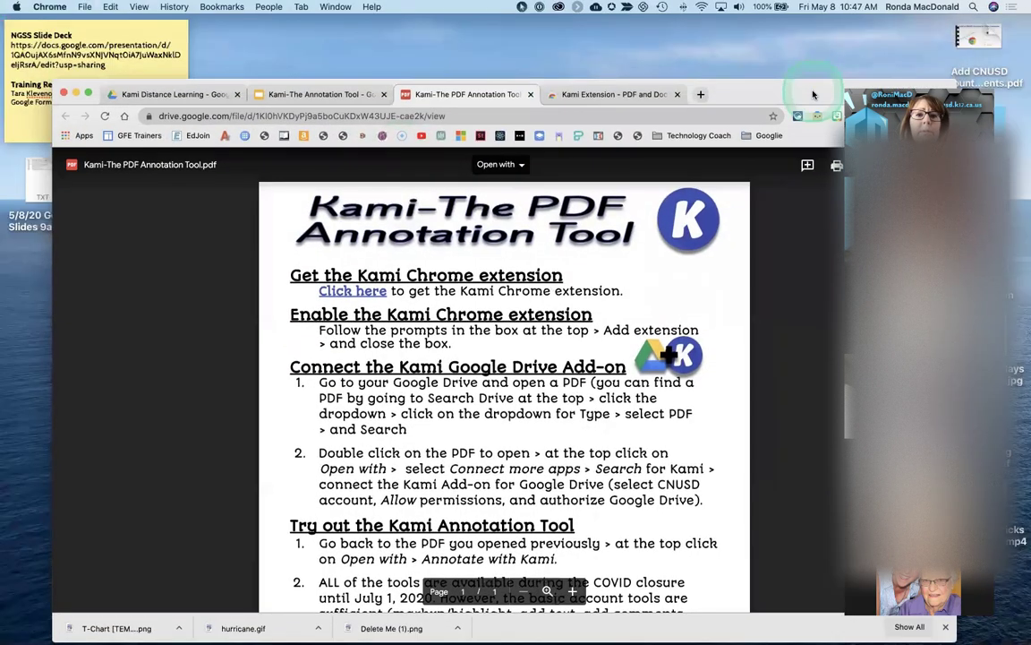
pyautogui.click(700, 95)
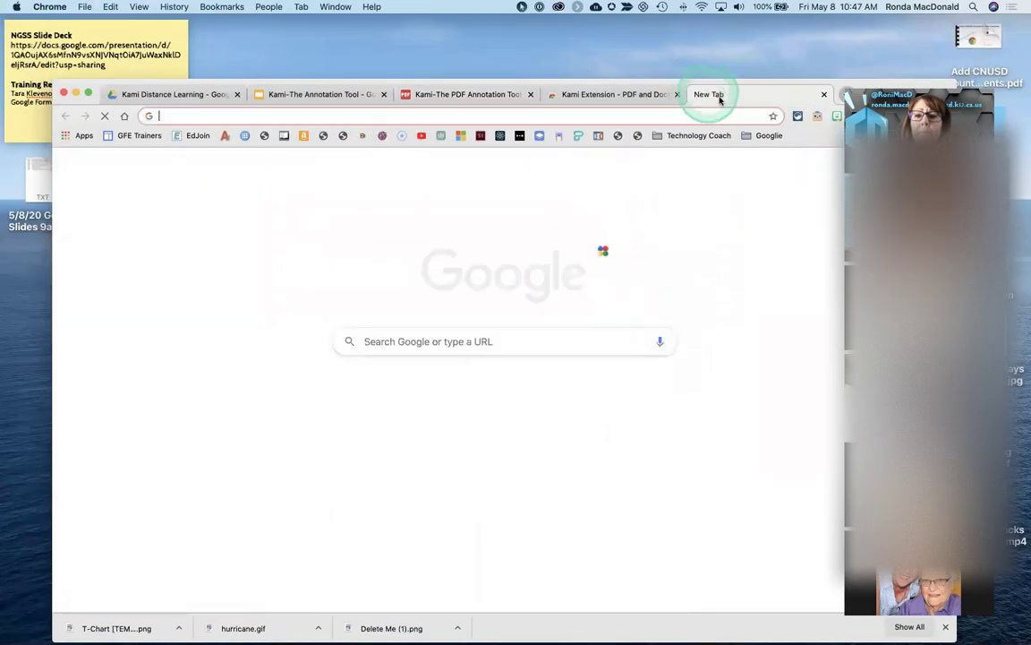
pyautogui.click(854, 82)
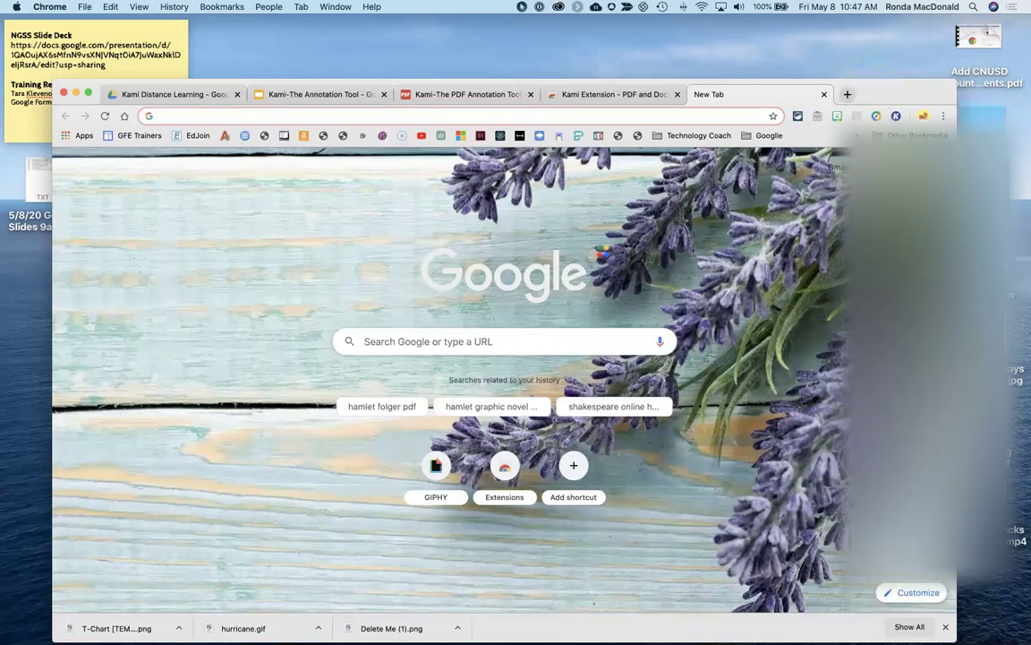
pyautogui.click(900, 168)
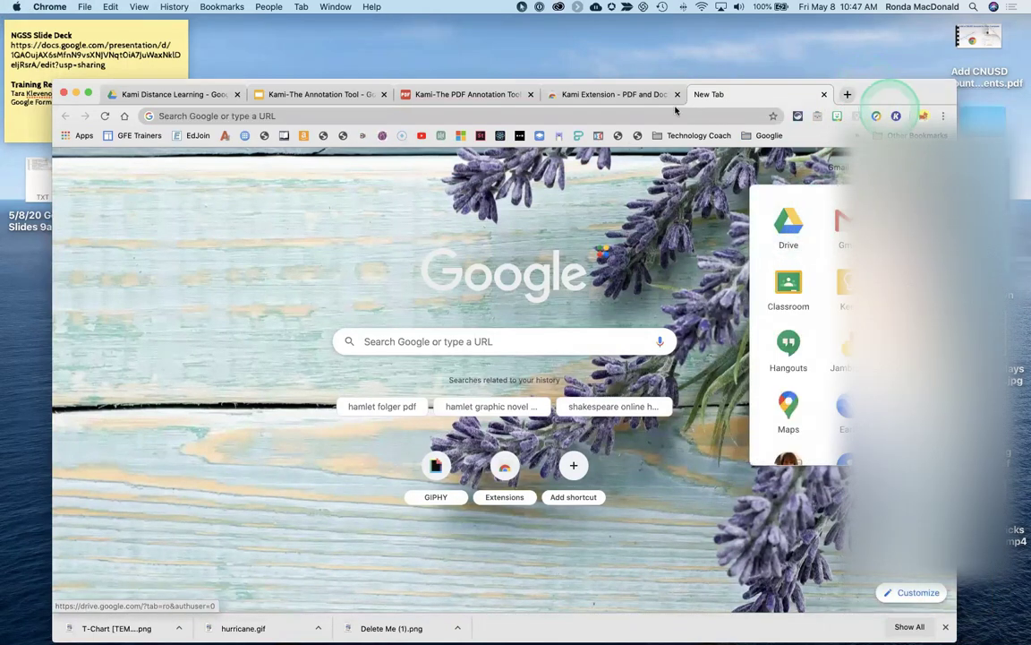
pyautogui.click(823, 94)
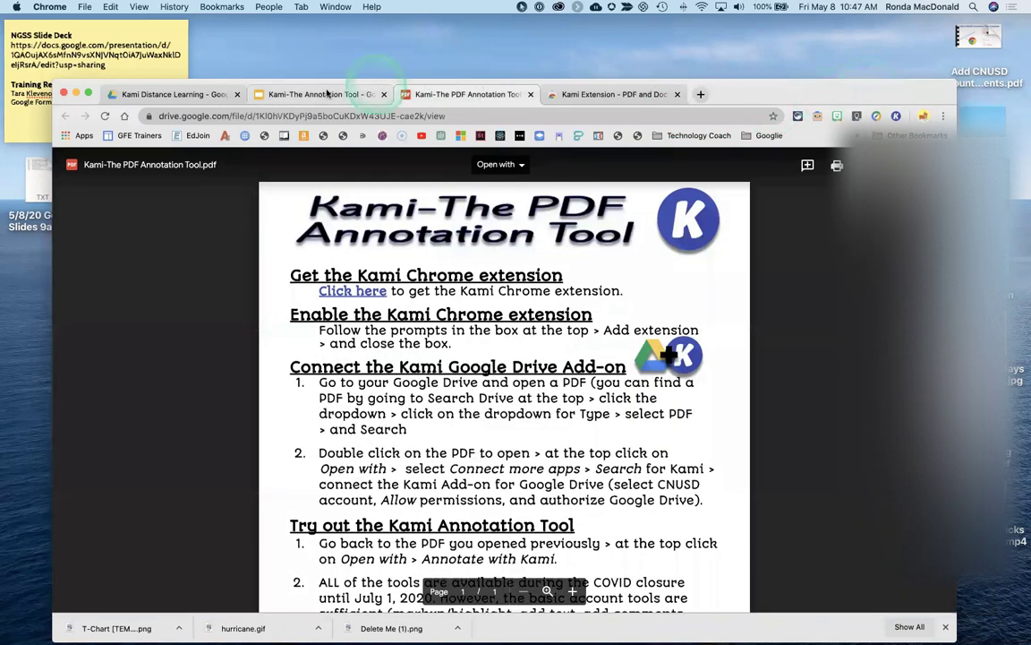
# Step: Open the Google Drive settings from the Kami Distance Learning folder and examine the connected apps for Annotate with Kami
pyautogui.click(152, 93)
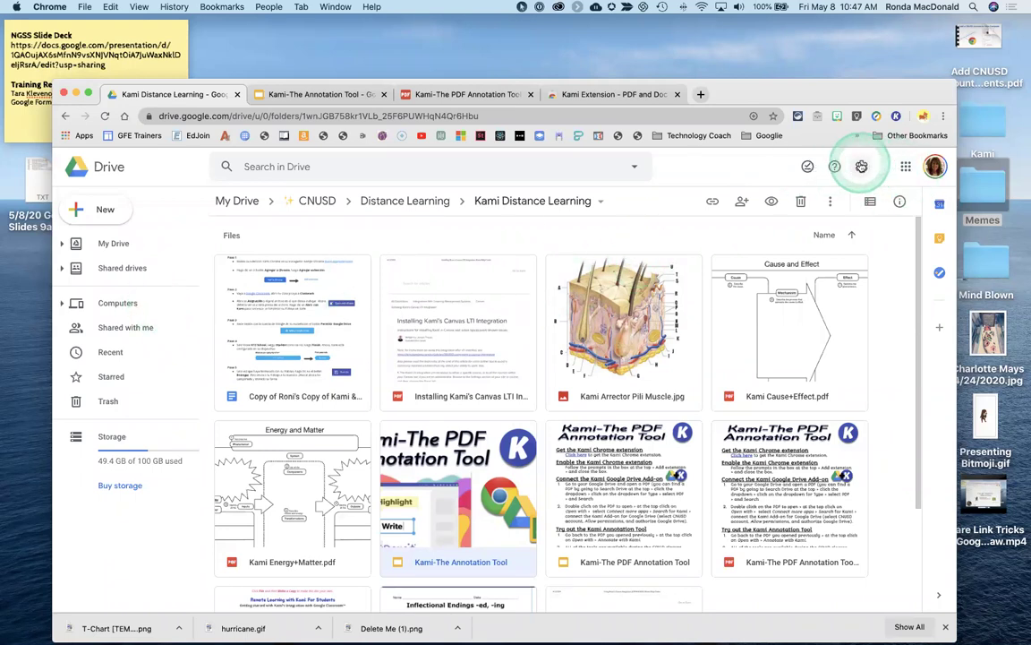
pyautogui.click(861, 167)
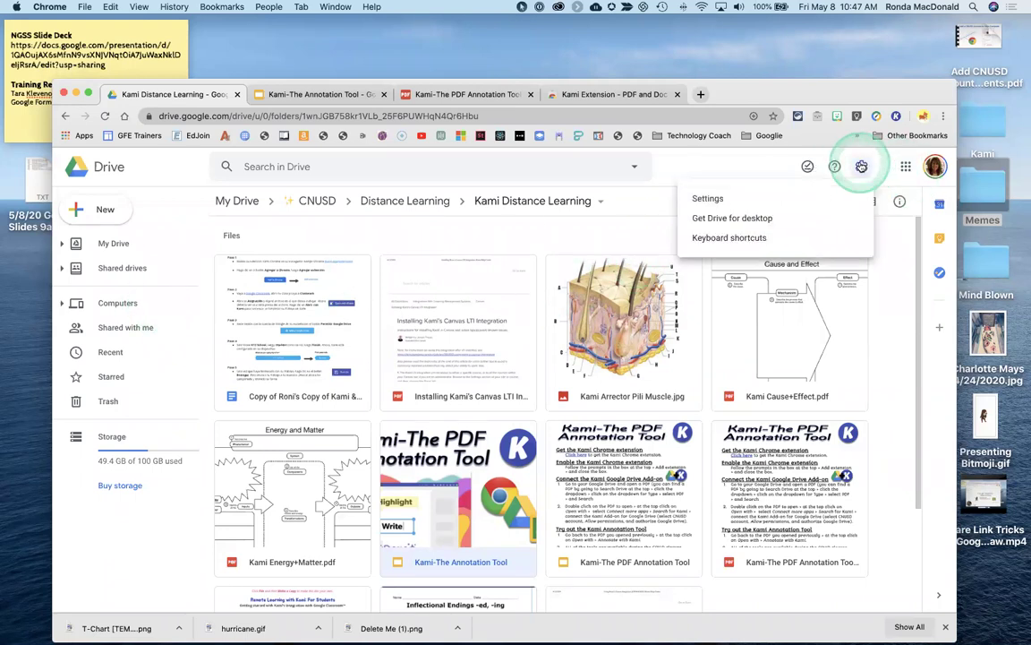
pyautogui.click(716, 198)
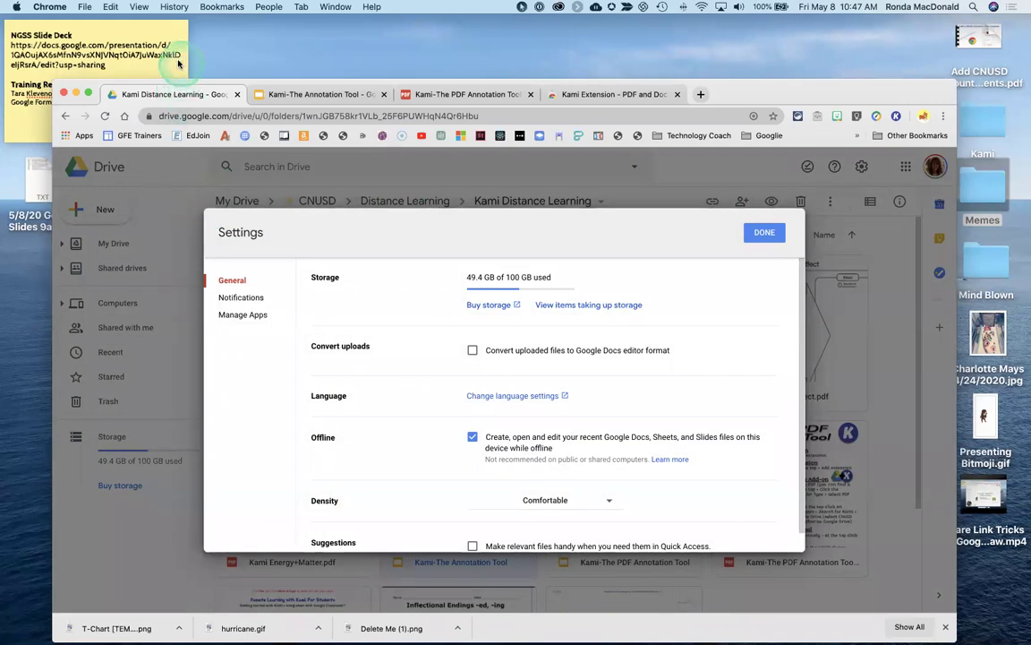
pyautogui.click(244, 315)
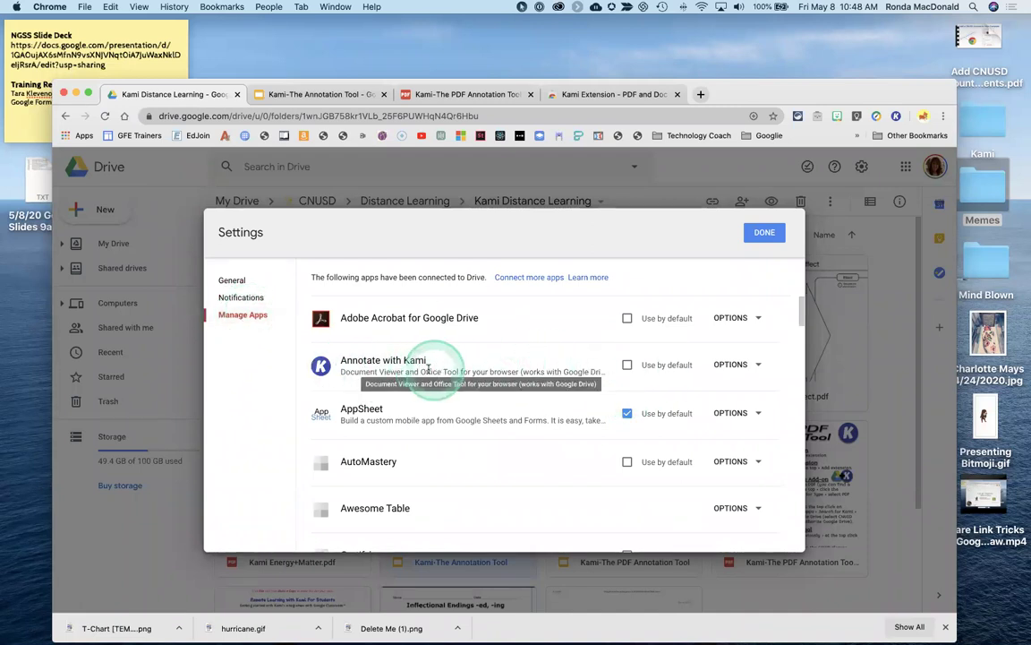
pyautogui.scroll(-15, 467, 450)
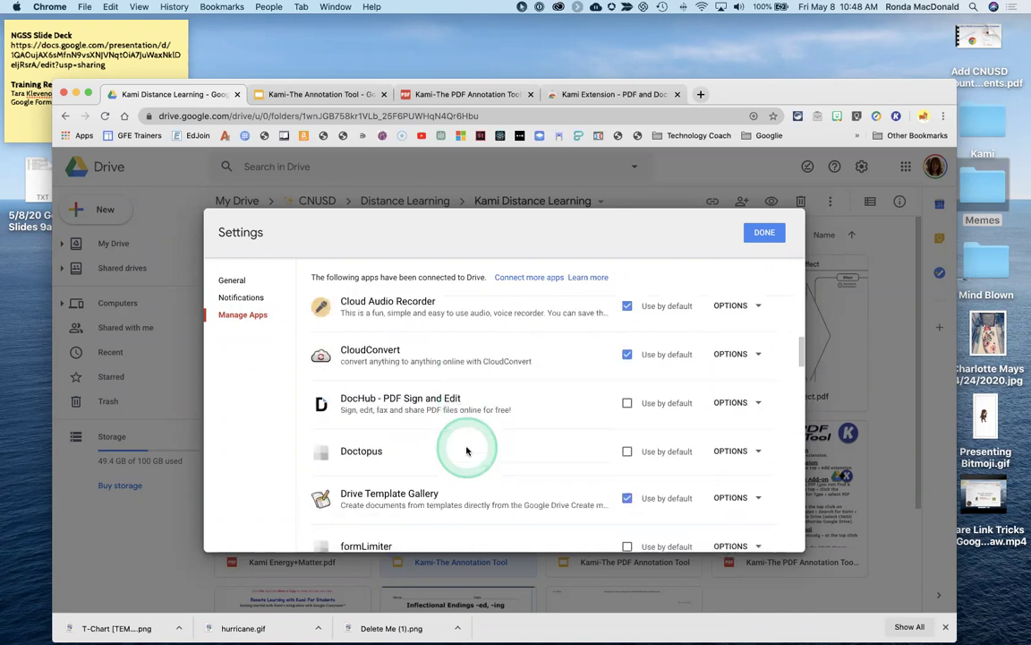
pyautogui.scroll(-6, 466, 451)
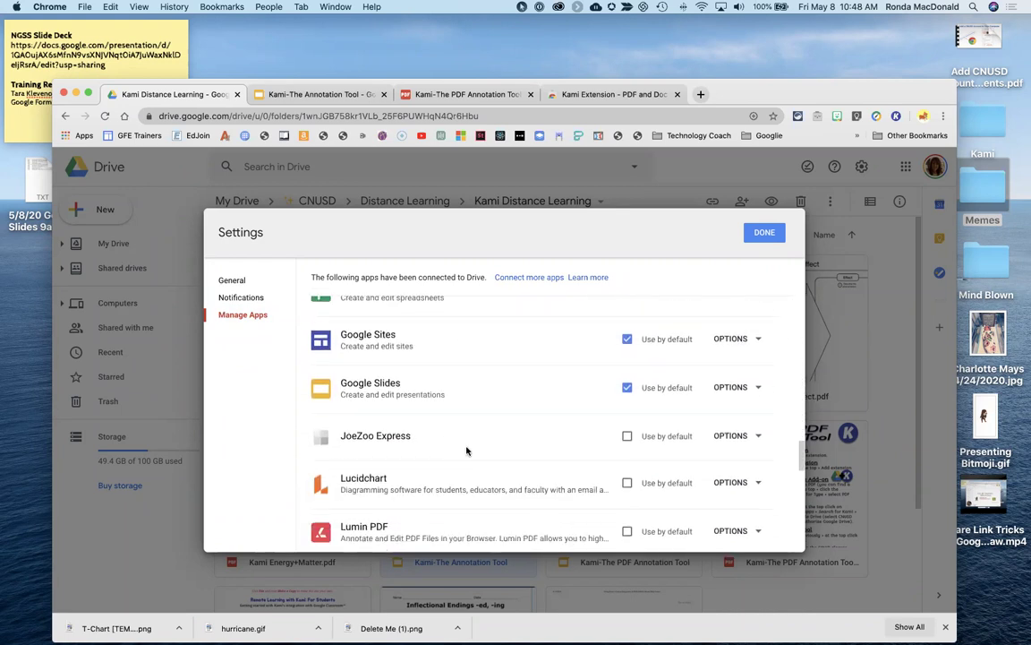
pyautogui.scroll(8, 467, 447)
pyautogui.scroll(14, 466, 445)
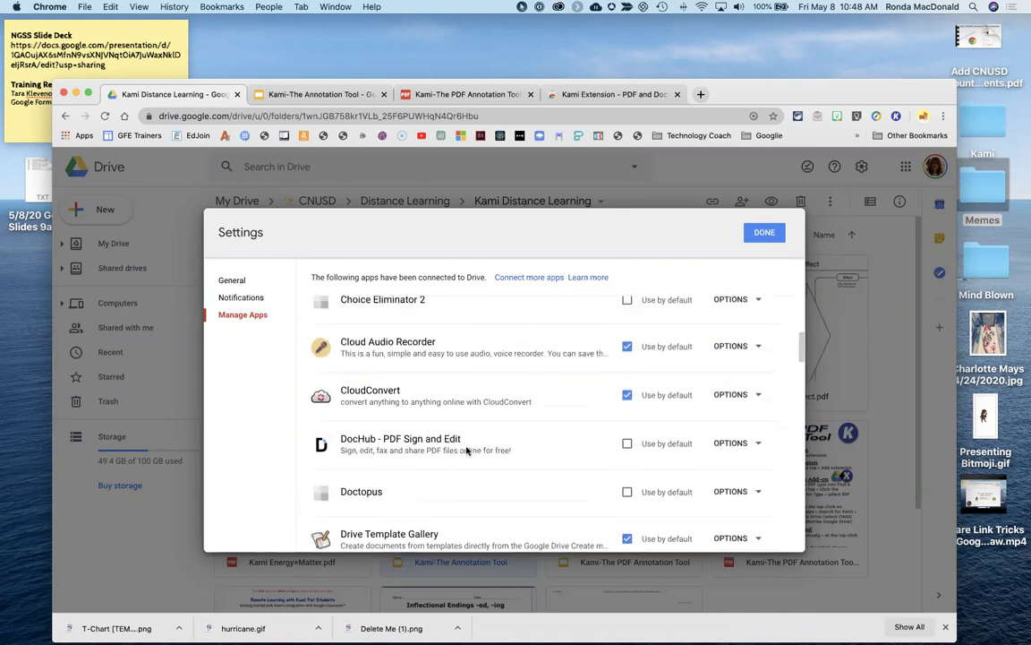
pyautogui.click(555, 306)
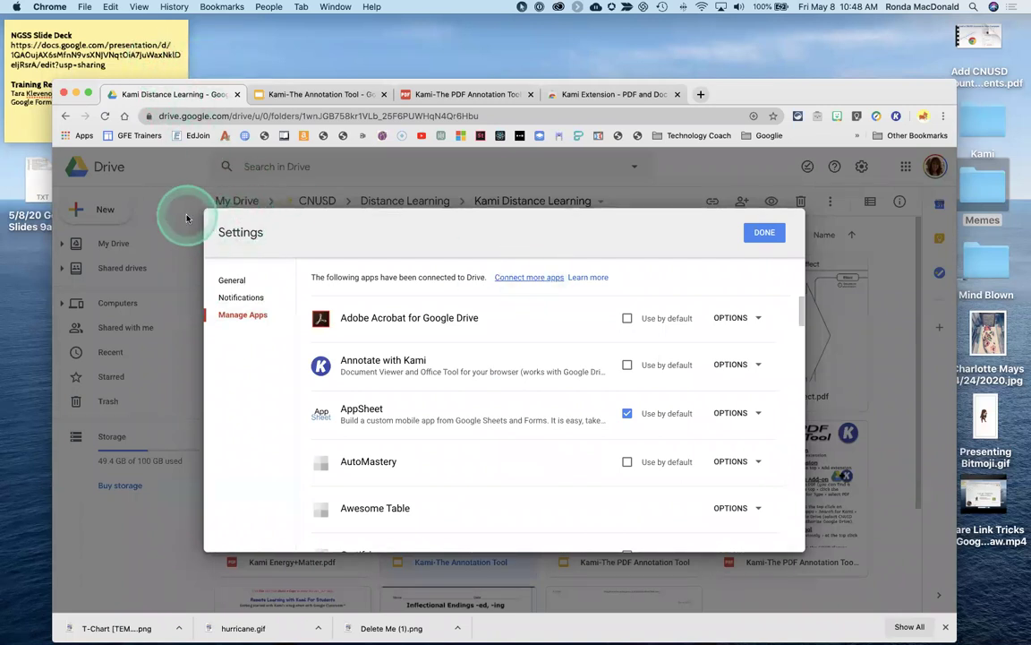
# Step: Open the catalogue of more apps to connect to Drive and search the G Suite Marketplace for "kami"
pyautogui.click(520, 278)
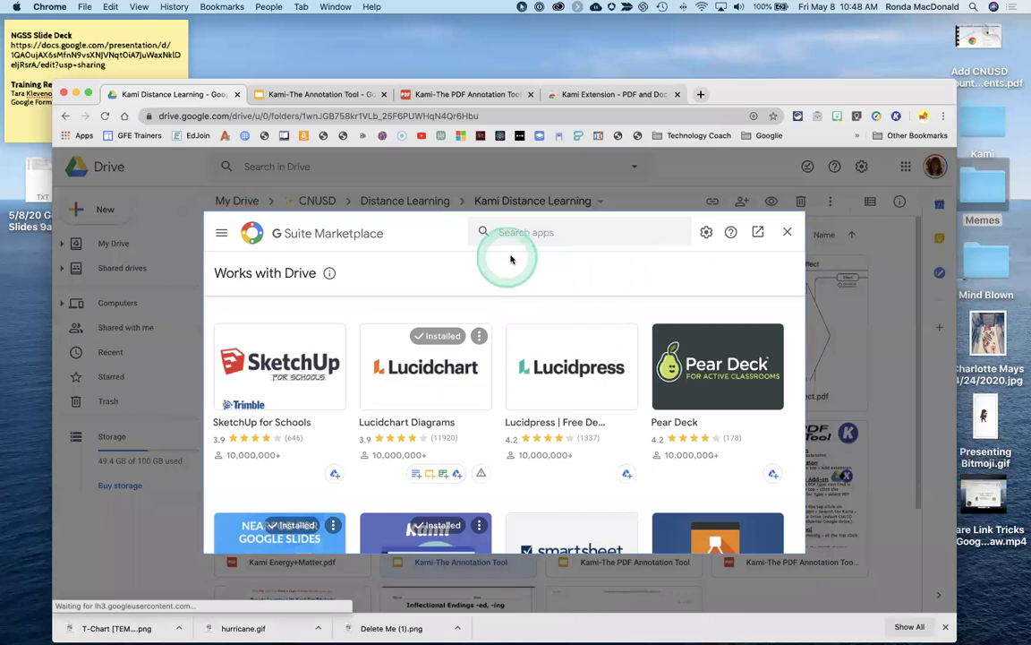
pyautogui.click(526, 233)
pyautogui.write('kami')
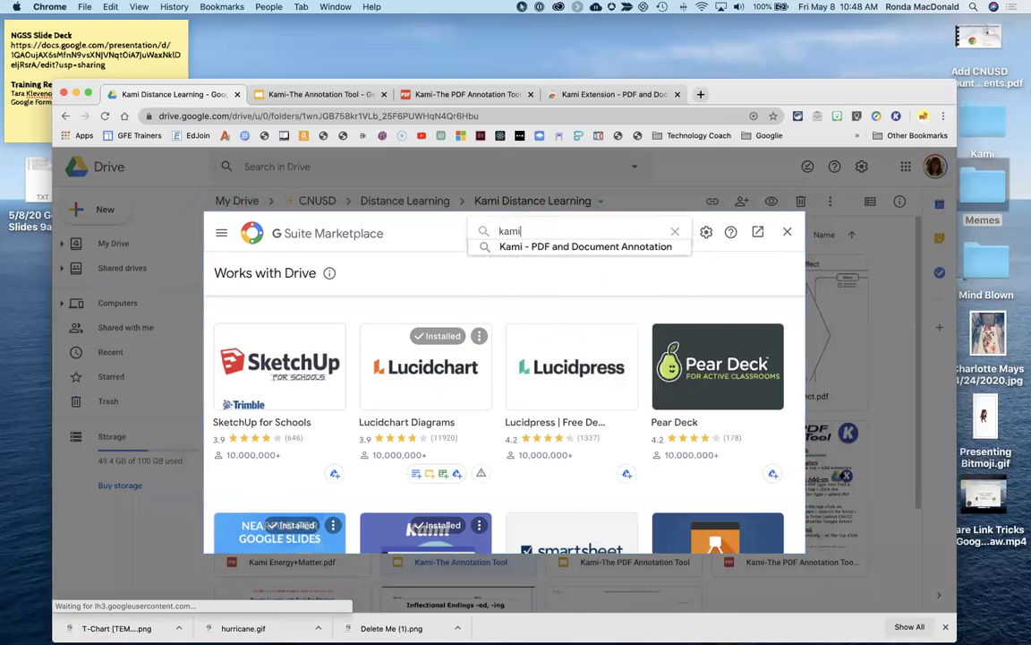
pyautogui.press('Return')
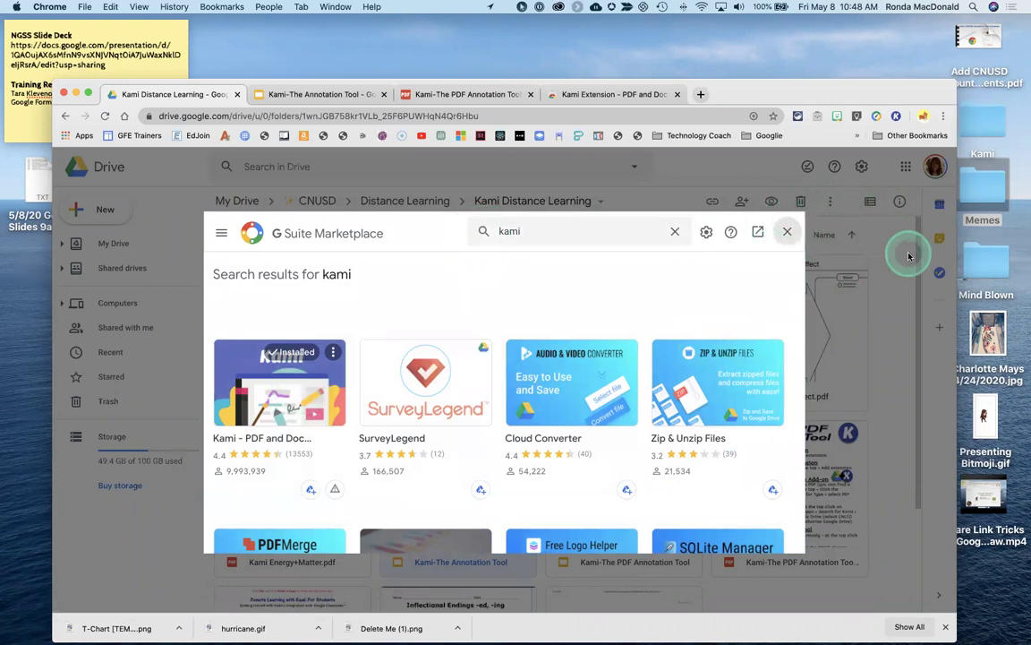
# Step: Close the marketplace results and review the connected apps in the Drive settings, including the Annotate with Kami entry
pyautogui.click(789, 234)
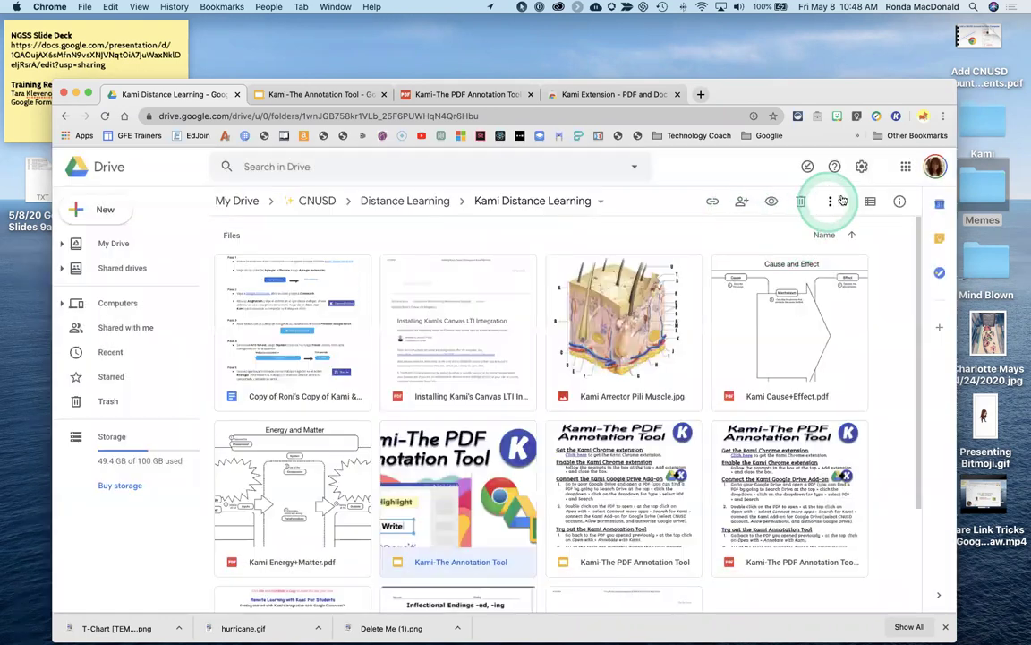
pyautogui.click(861, 167)
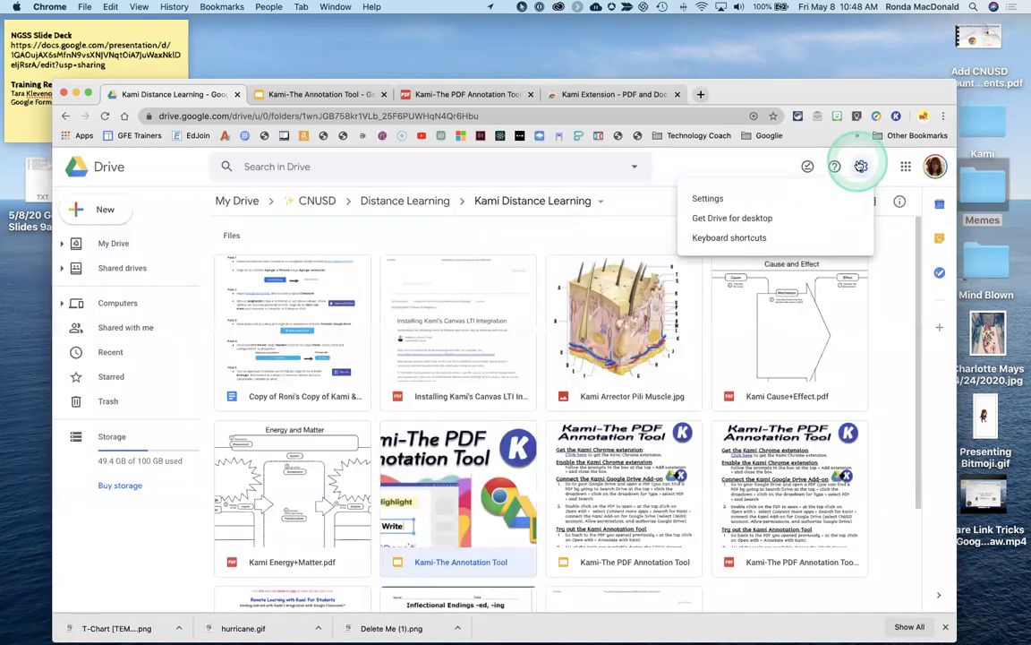
pyautogui.click(720, 198)
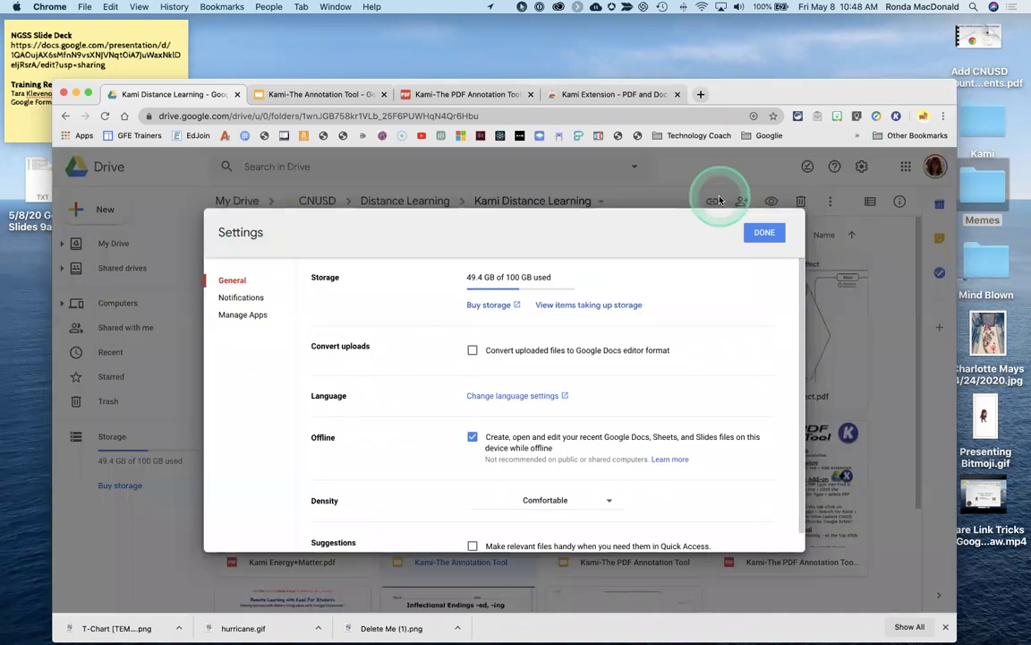
pyautogui.click(244, 315)
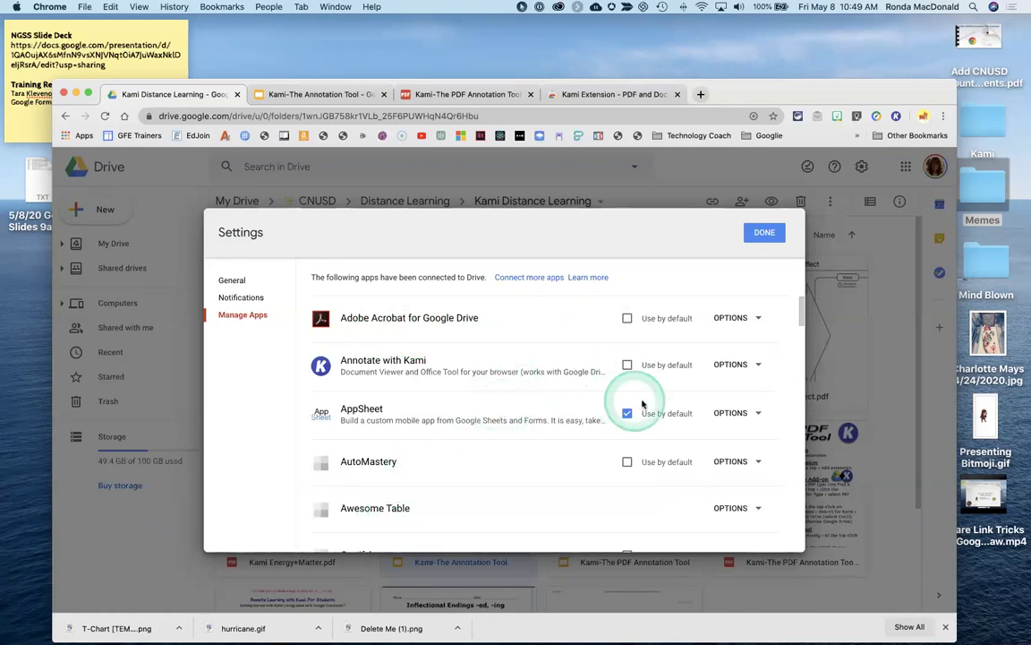
pyautogui.click(757, 235)
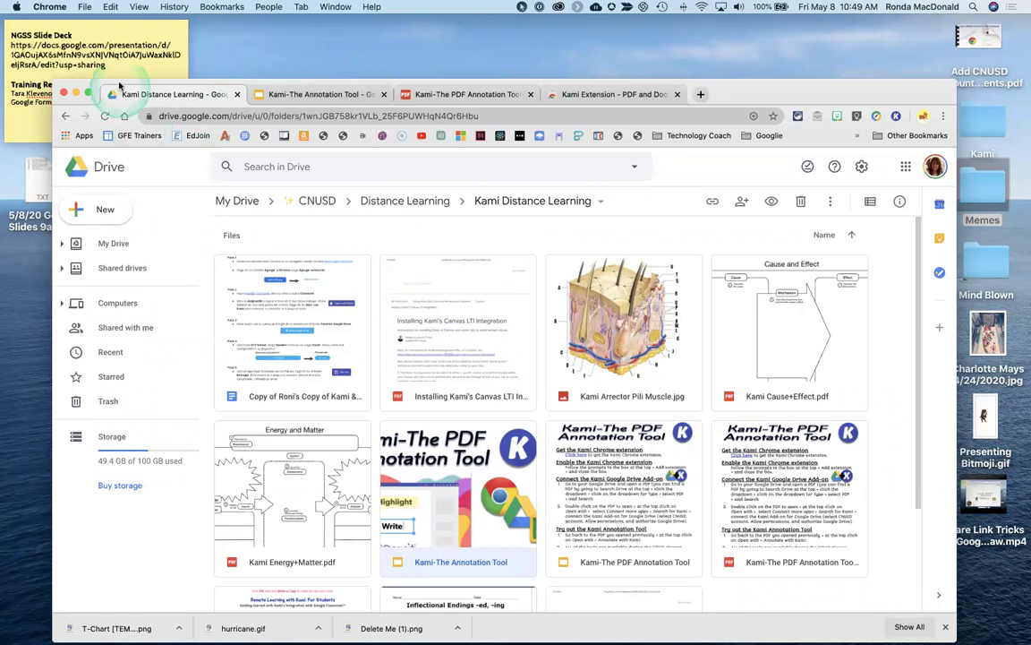
# Step: Put the browser window in full screen, consult the Kami-The PDF Annotation Tool instructions and return to the Kami Distance Learning folder
pyautogui.click(90, 94)
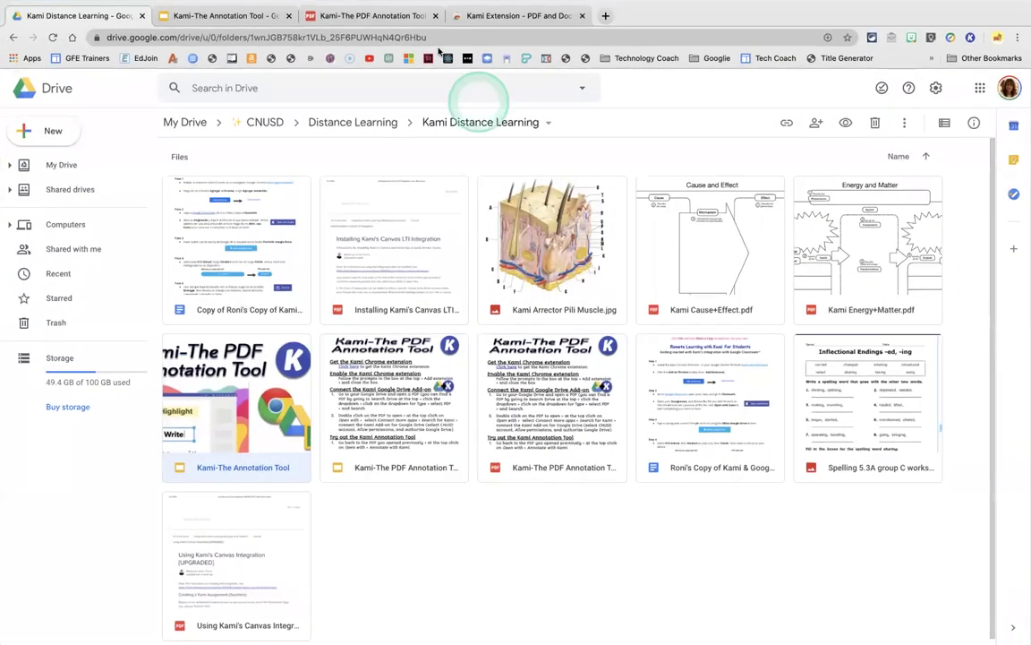
pyautogui.click(349, 15)
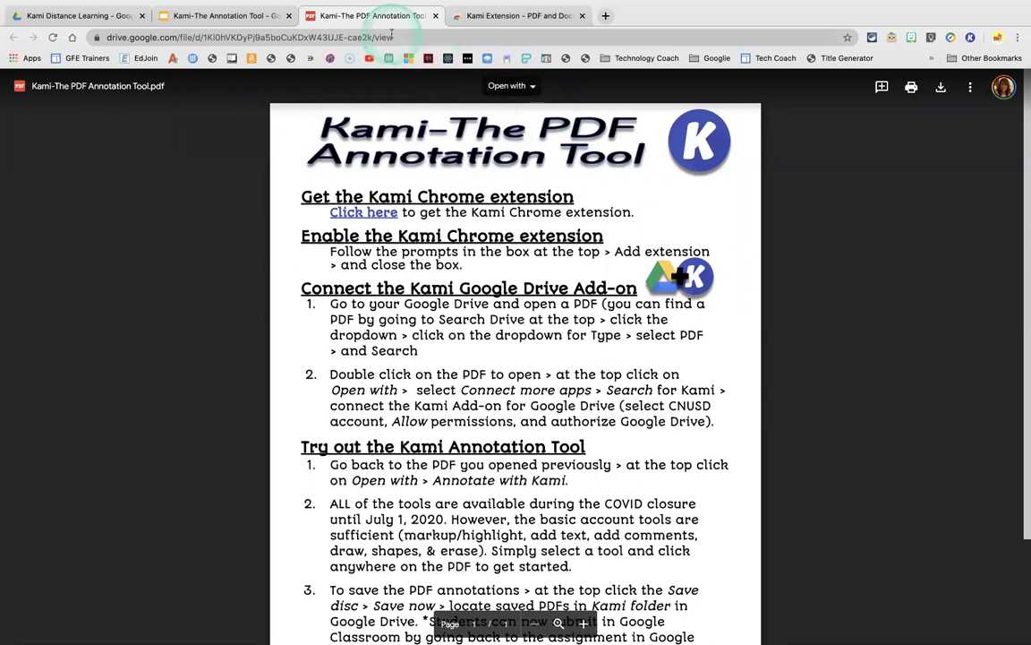
pyautogui.click(88, 15)
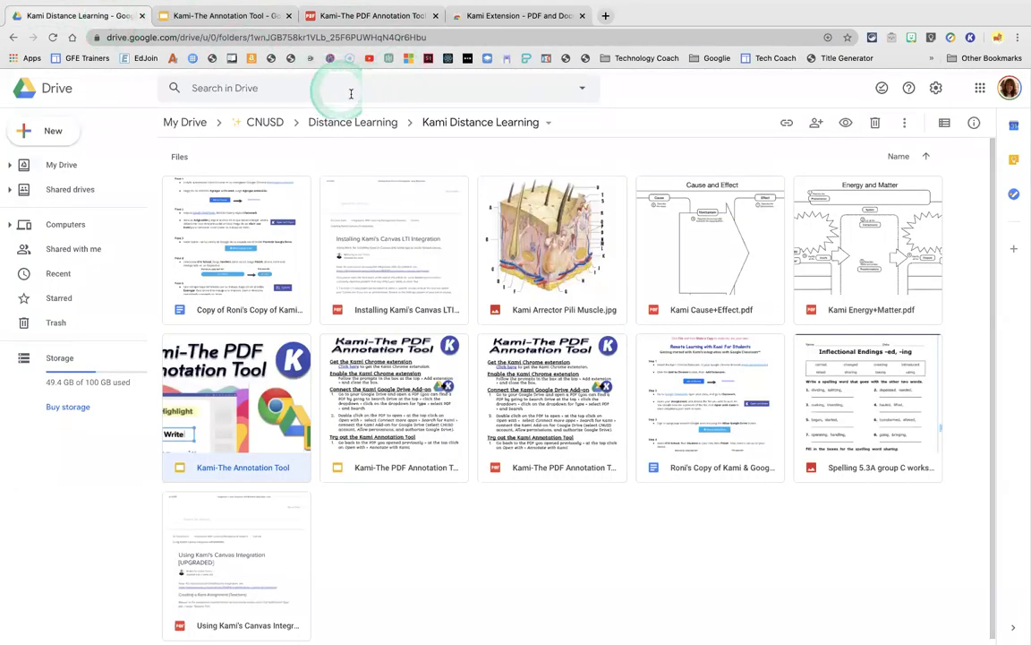
# Step: Go to My Drive and run an advanced Drive search with the file type set to PDFs
pyautogui.click(185, 121)
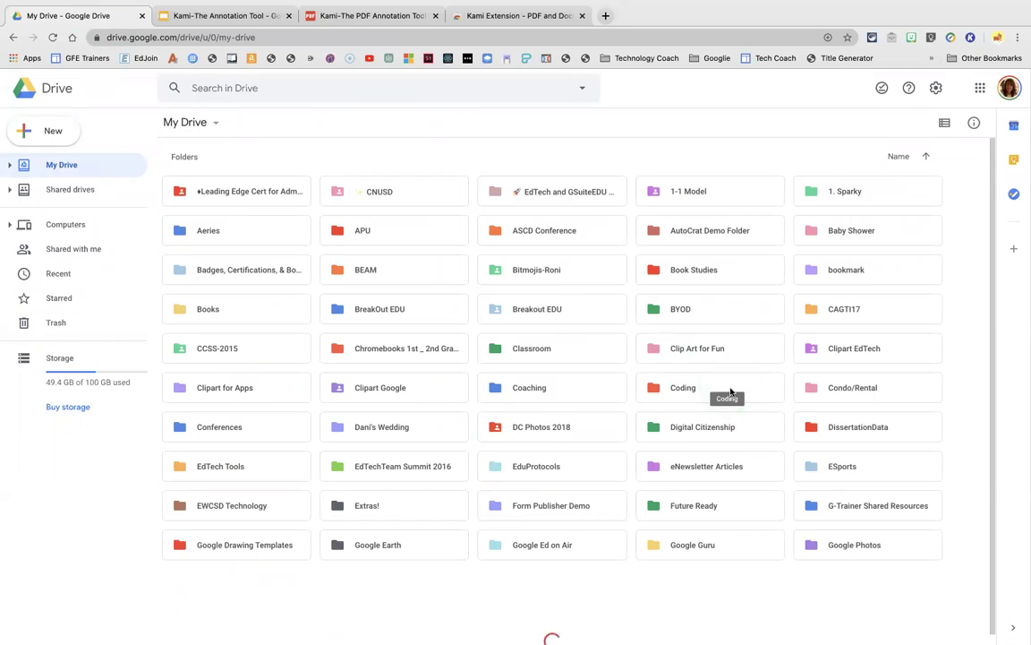
pyautogui.click(391, 90)
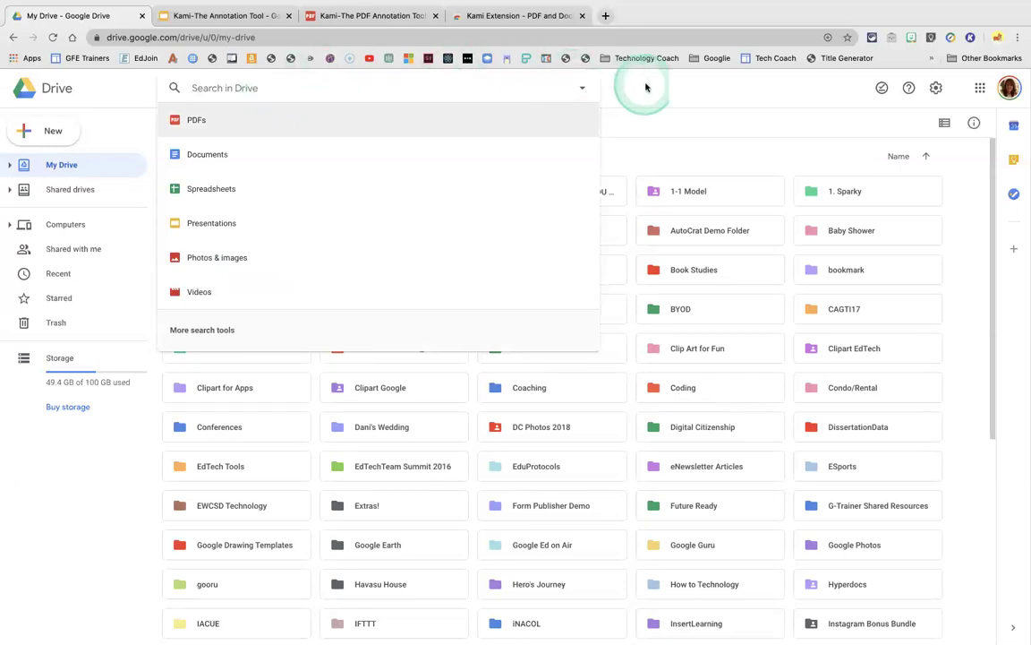
pyautogui.click(581, 93)
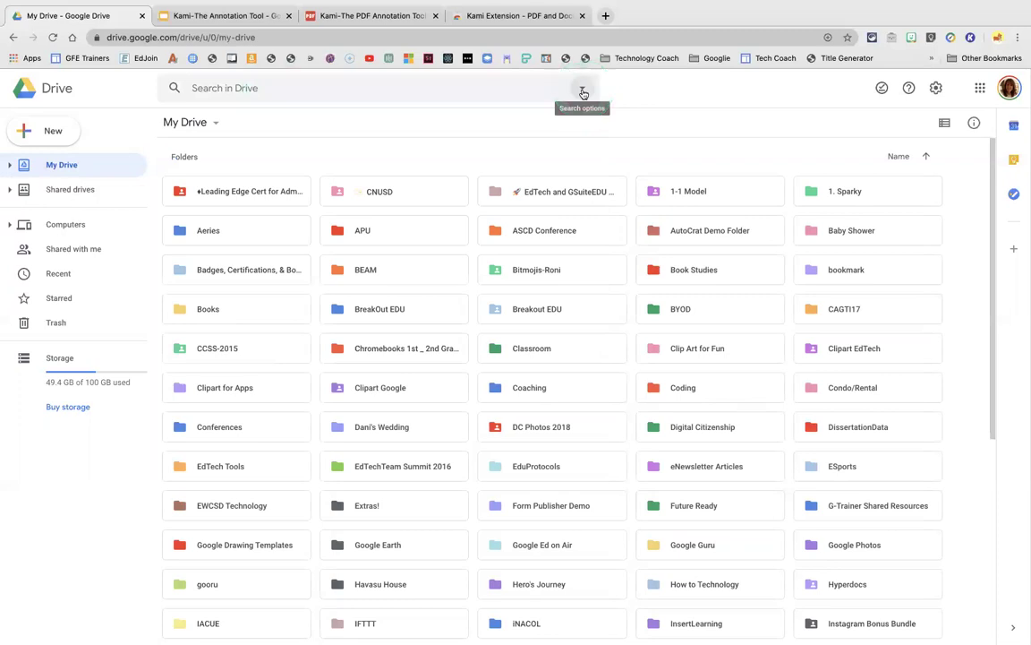
pyautogui.click(583, 92)
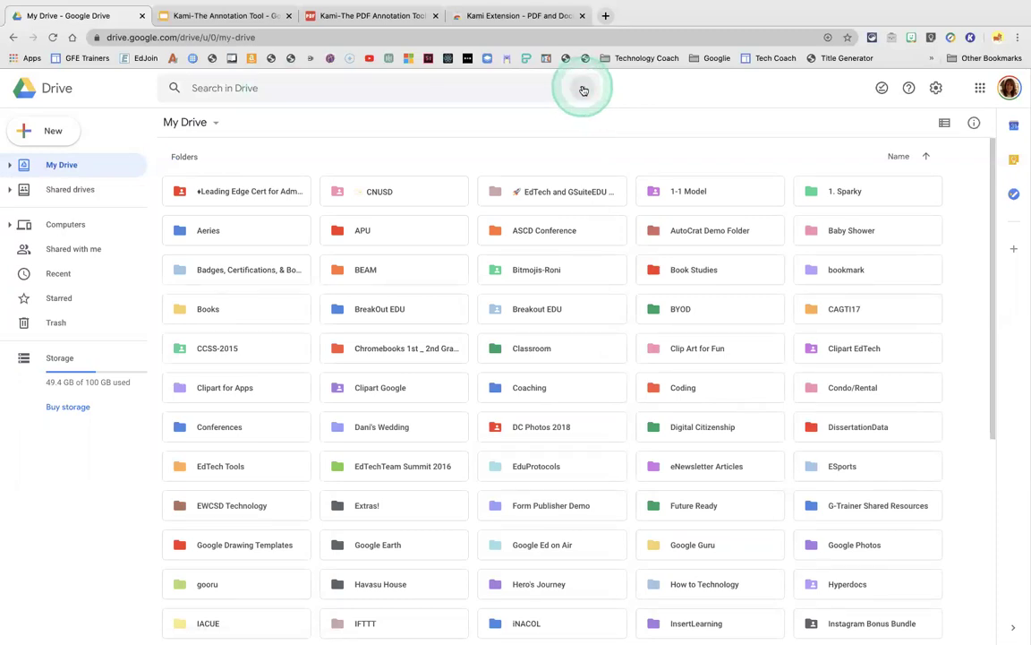
pyautogui.click(198, 141)
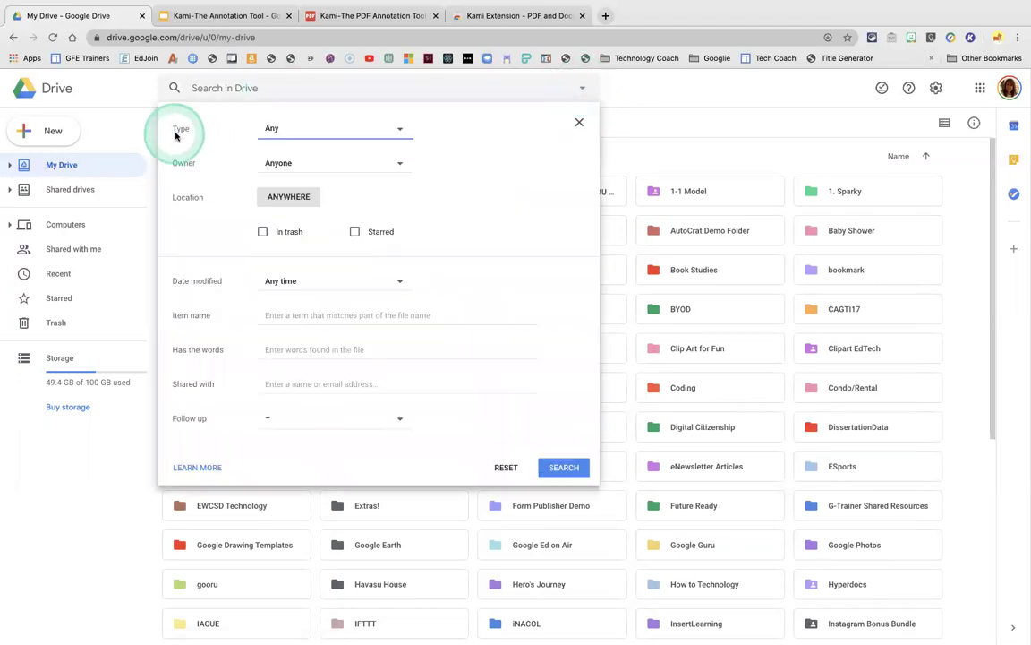
pyautogui.click(403, 127)
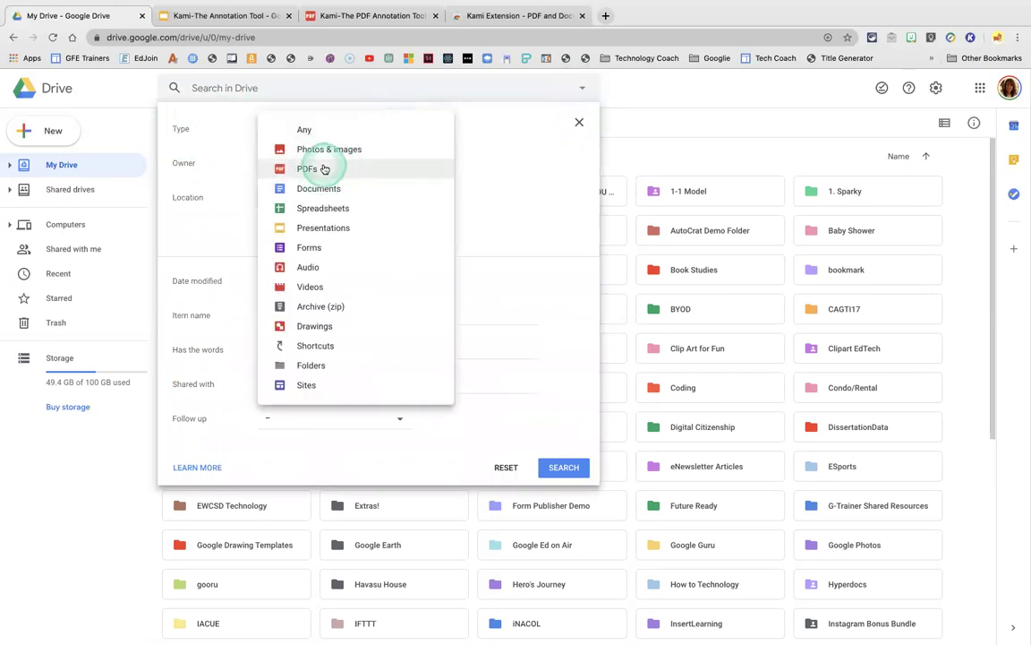
pyautogui.click(325, 169)
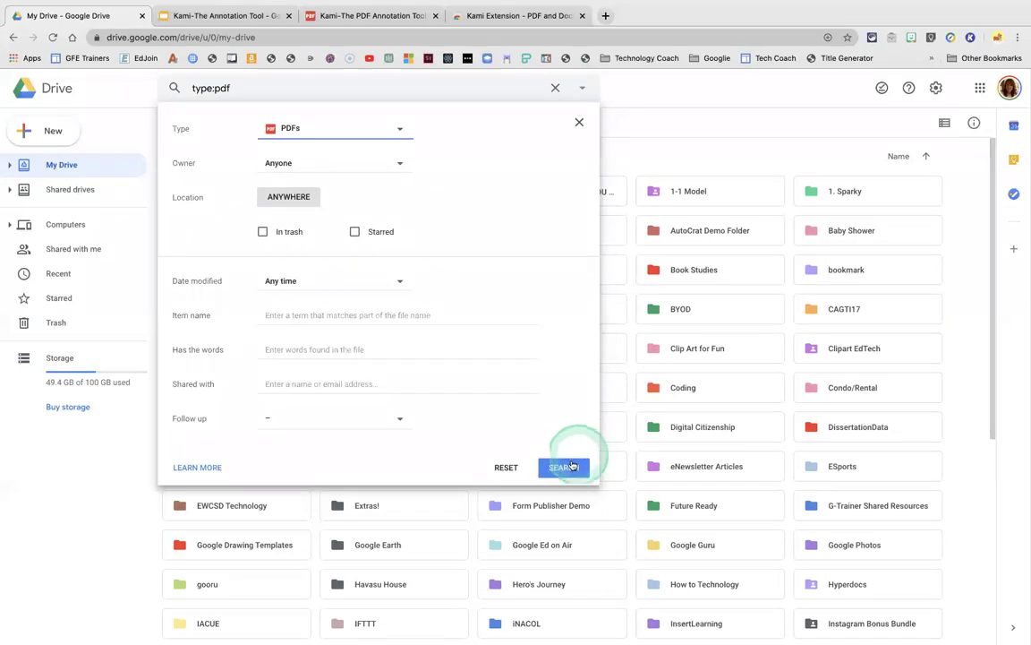
pyautogui.click(564, 467)
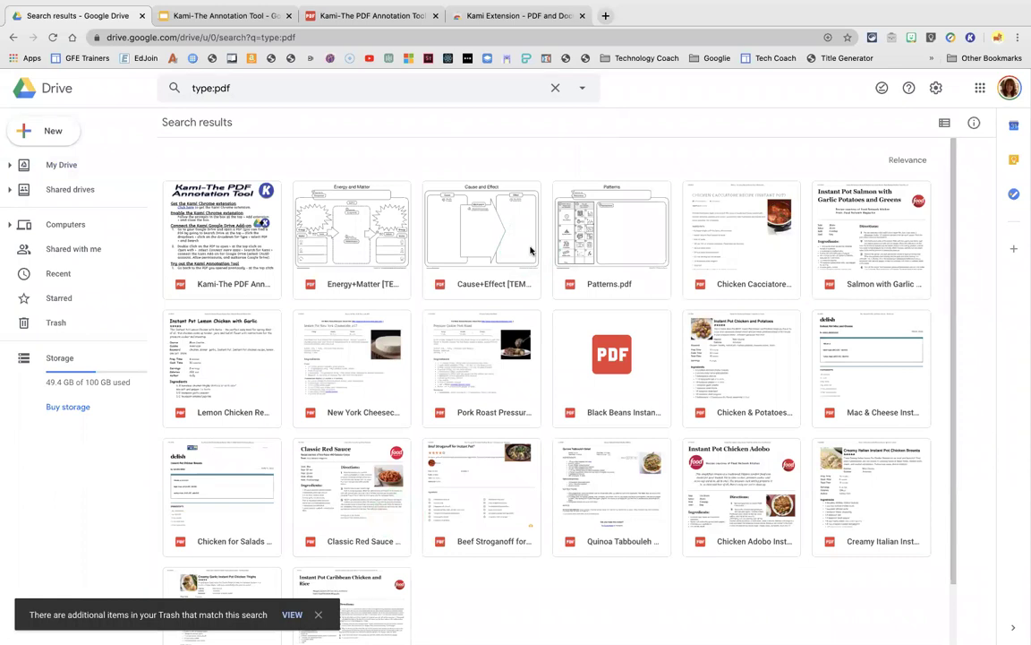
# Step: Consult the Kami instructions PDF again, then clear the Drive search and list the PDFs through the suggested file type filter
pyautogui.click(376, 16)
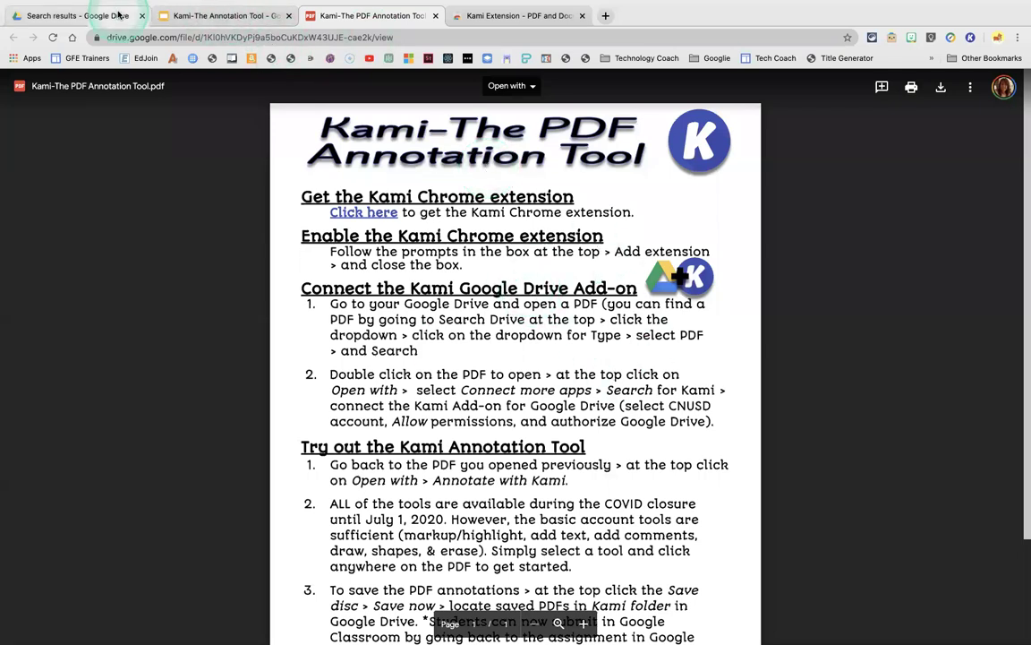
pyautogui.click(90, 15)
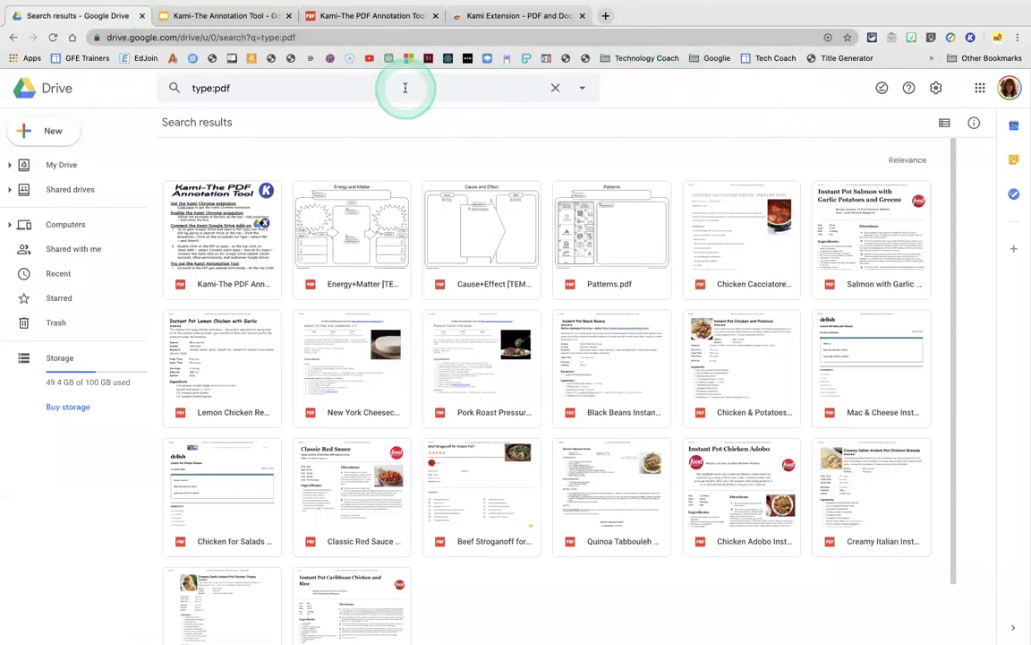
pyautogui.click(457, 87)
pyautogui.click(556, 87)
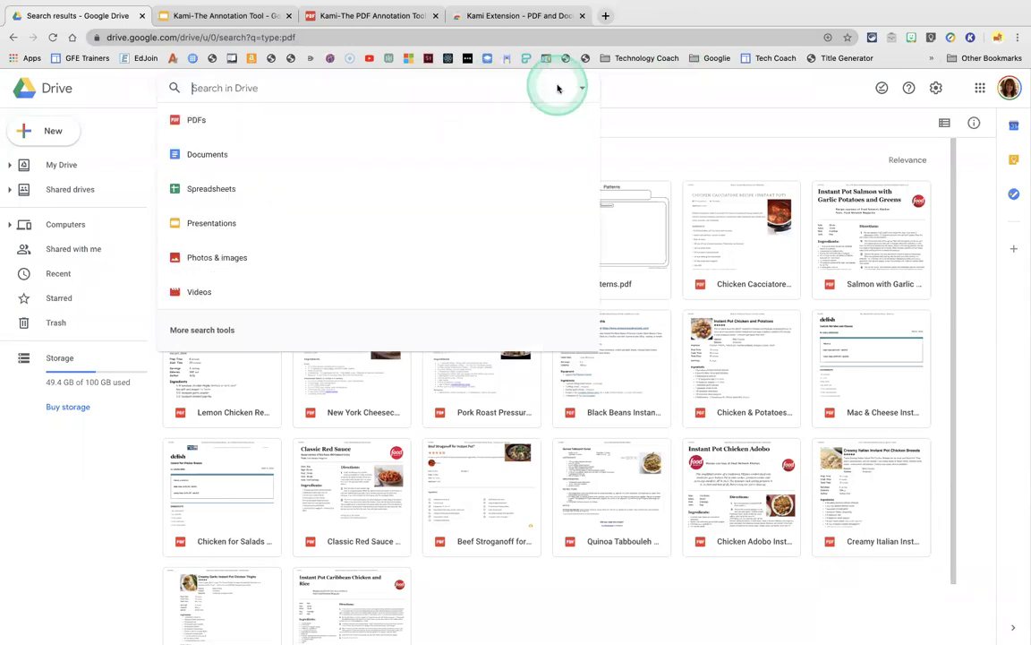
pyautogui.click(236, 126)
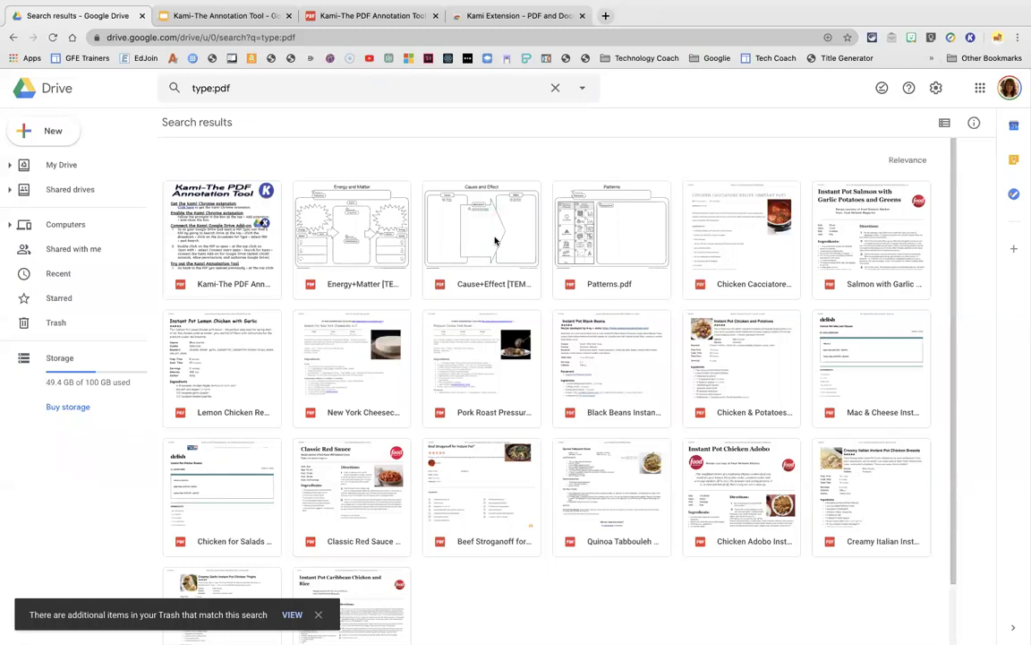
# Step: Preview Cause+Effect [TEMPLATE].pdf from the search results and open it with Annotate with Kami
pyautogui.click(506, 242)
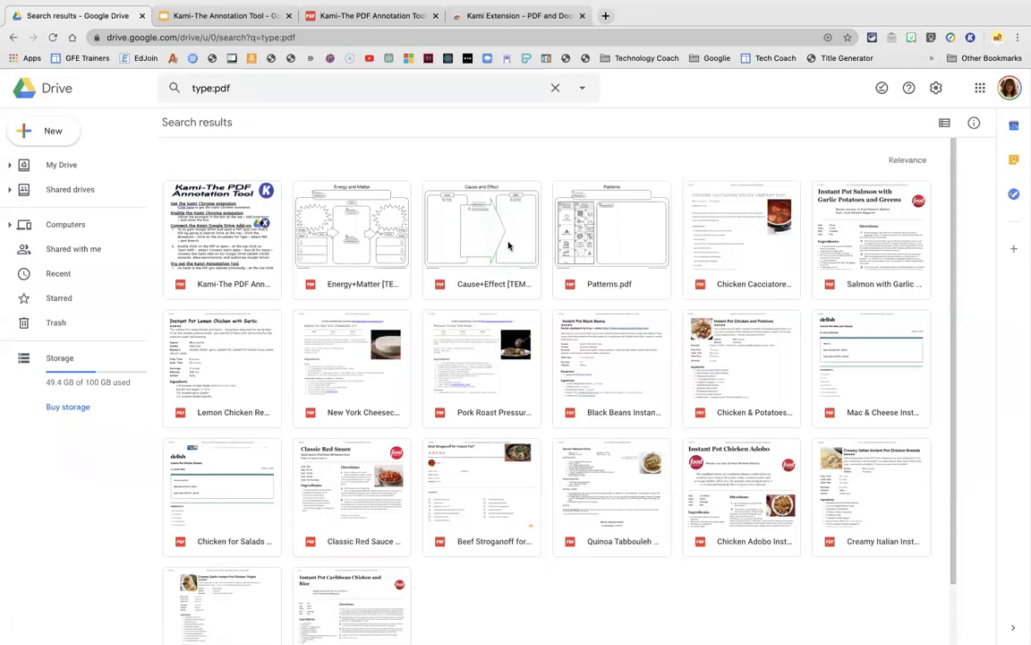
pyautogui.doubleClick(507, 245)
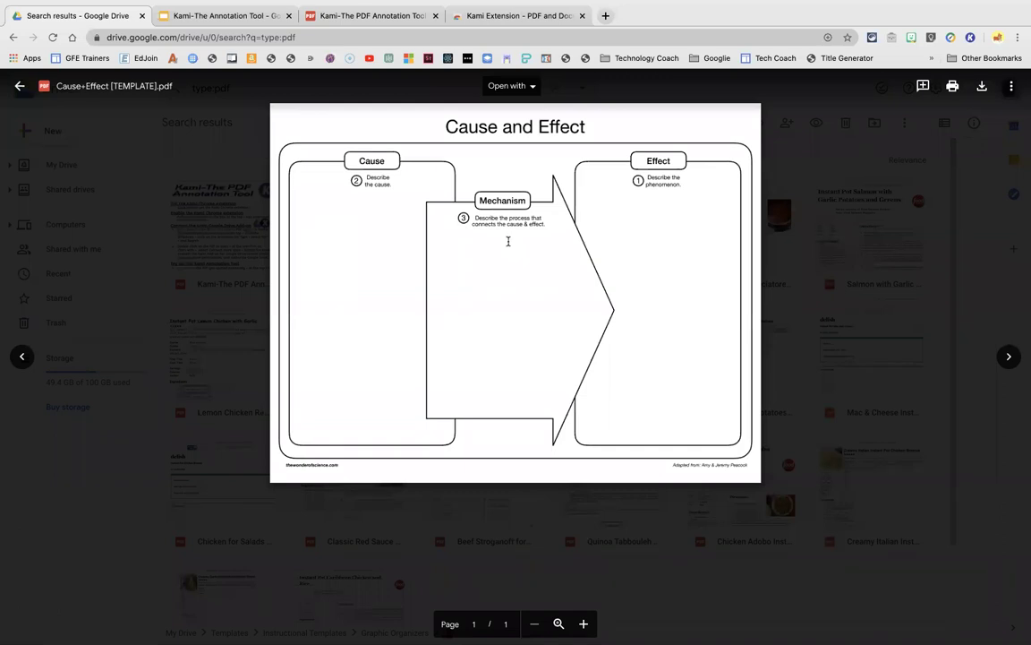
pyautogui.click(508, 89)
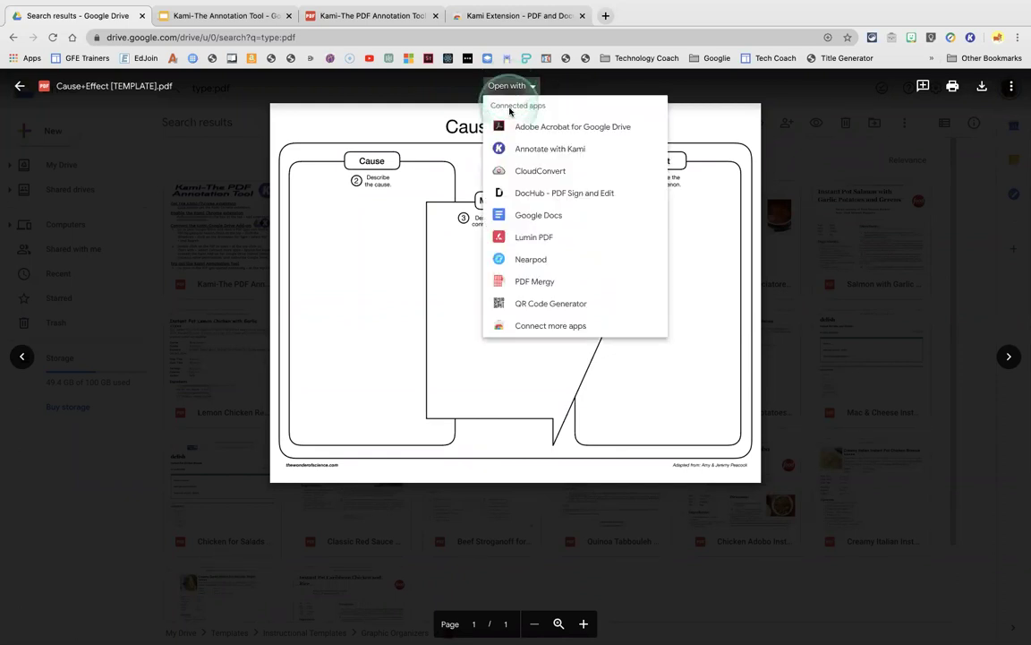
pyautogui.click(512, 148)
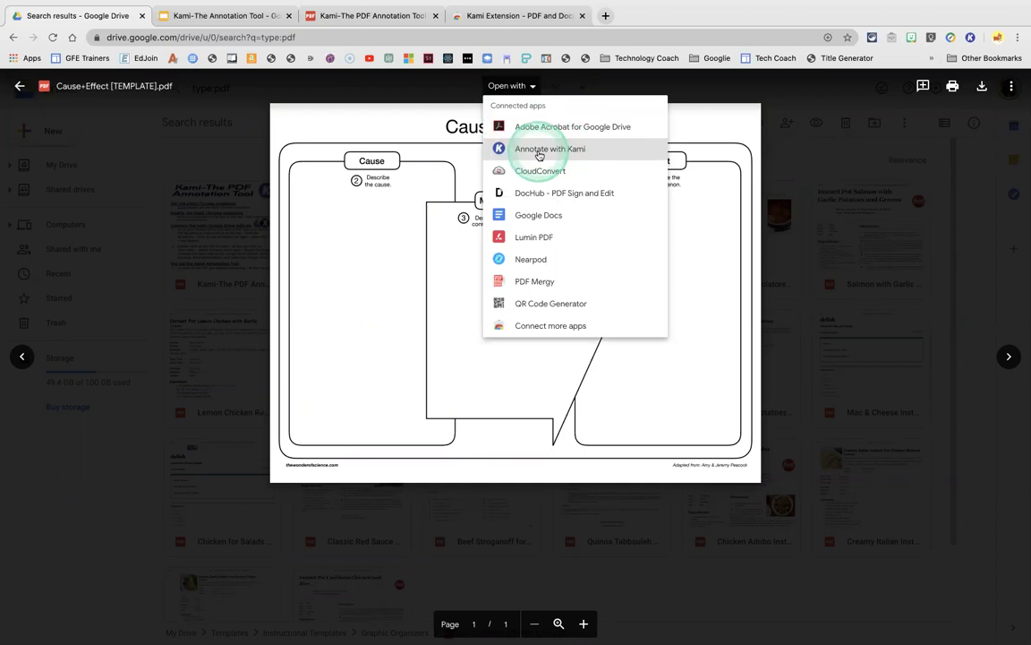
pyautogui.click(539, 155)
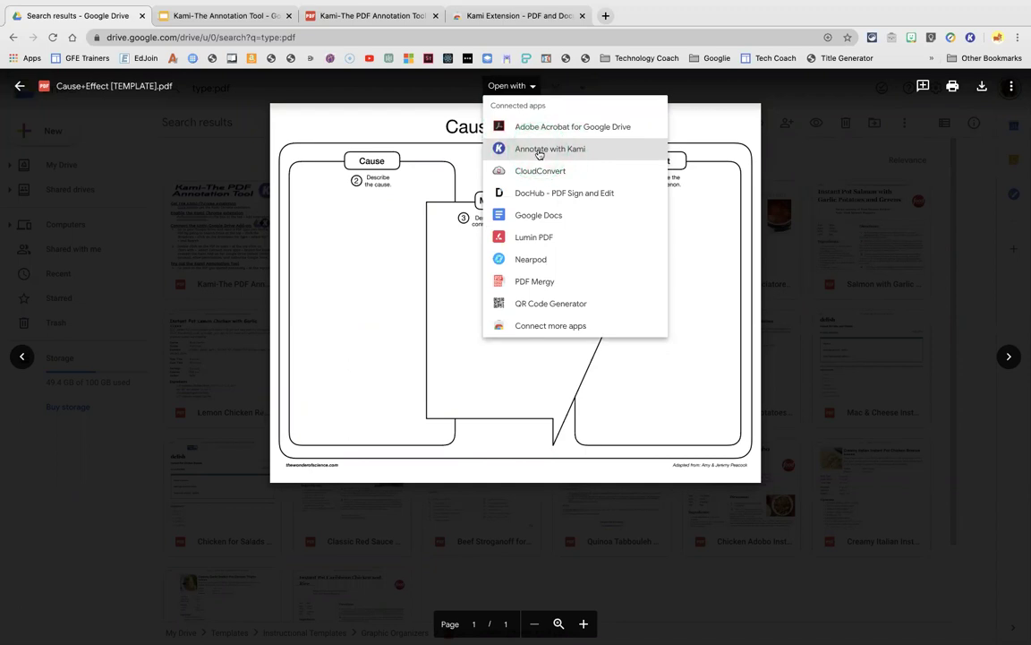
pyautogui.click(539, 154)
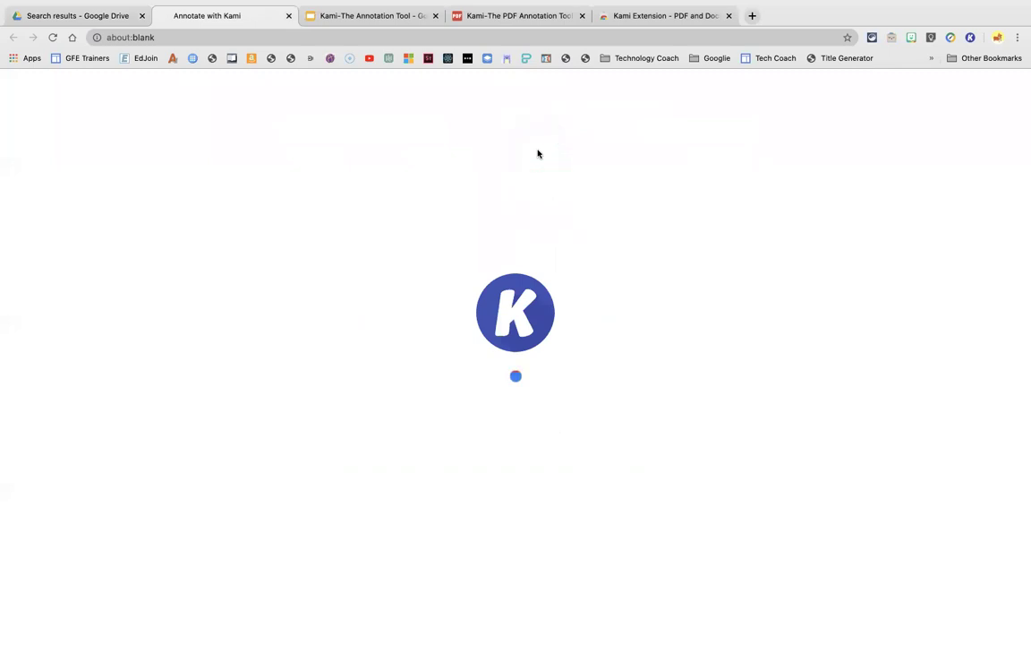
pyautogui.click(470, 306)
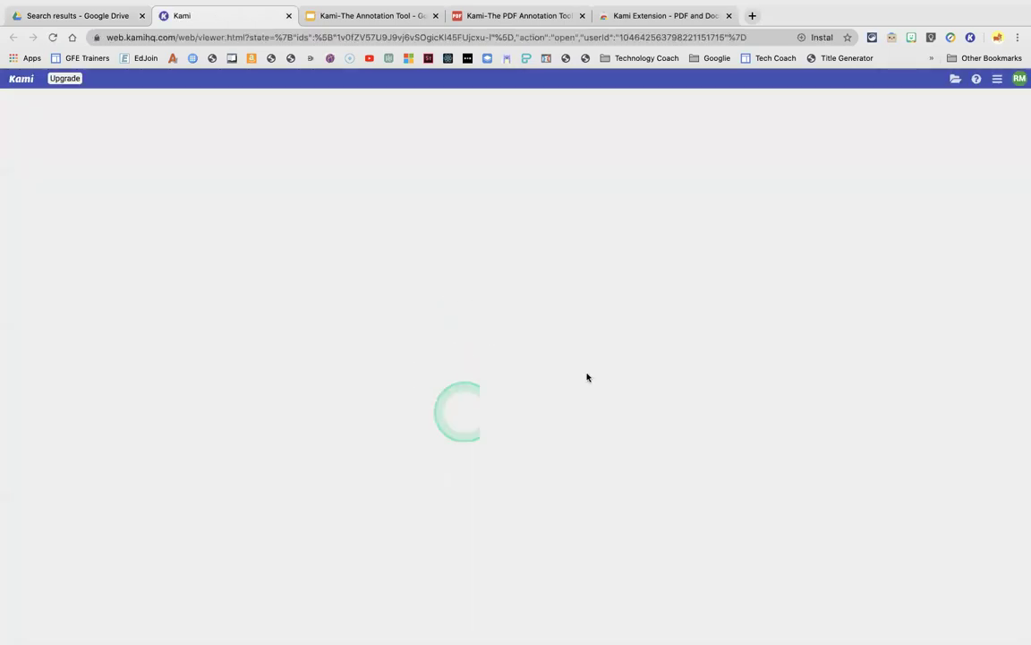
pyautogui.click(591, 250)
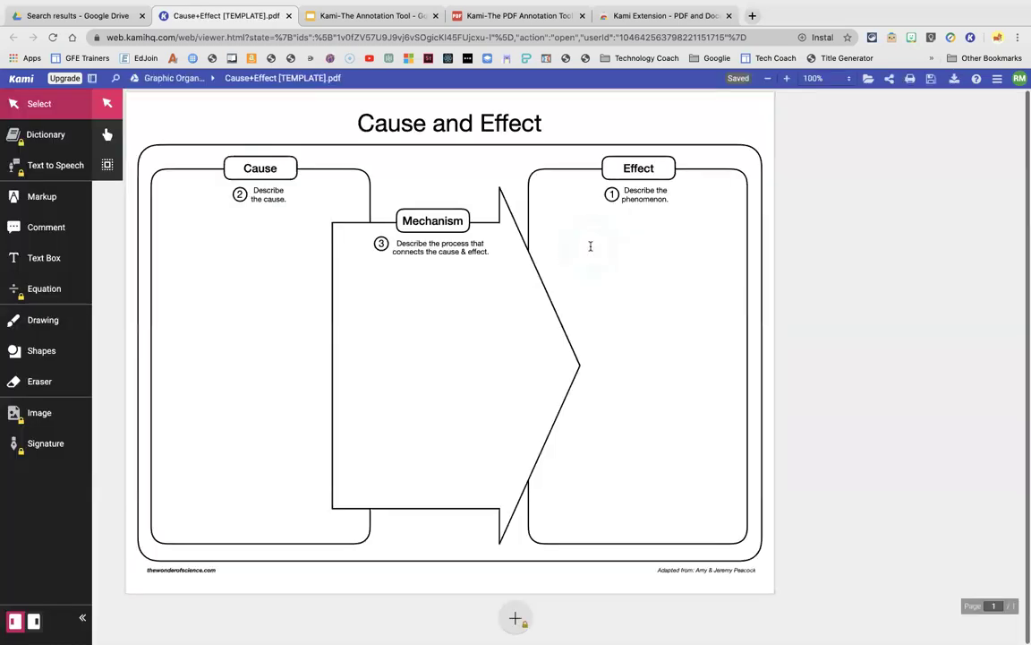
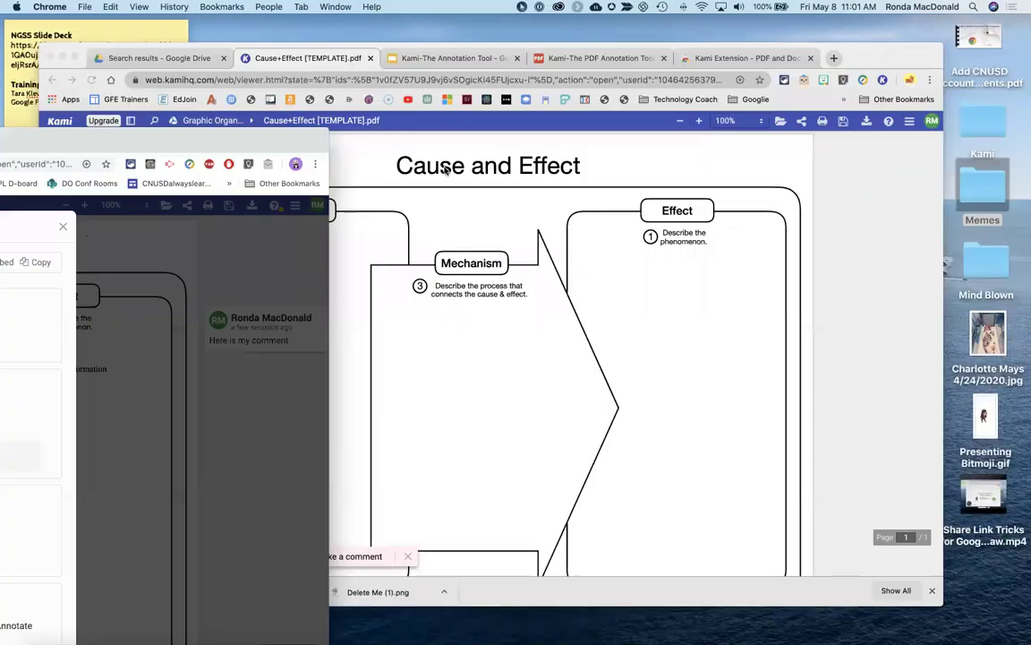
# Step: Move the window with Copy of Cause+Effect [TEMPLATE].pdf fully into view and close its sharing options
pyautogui.moveTo(269, 142); pyautogui.dragTo(901, 42)
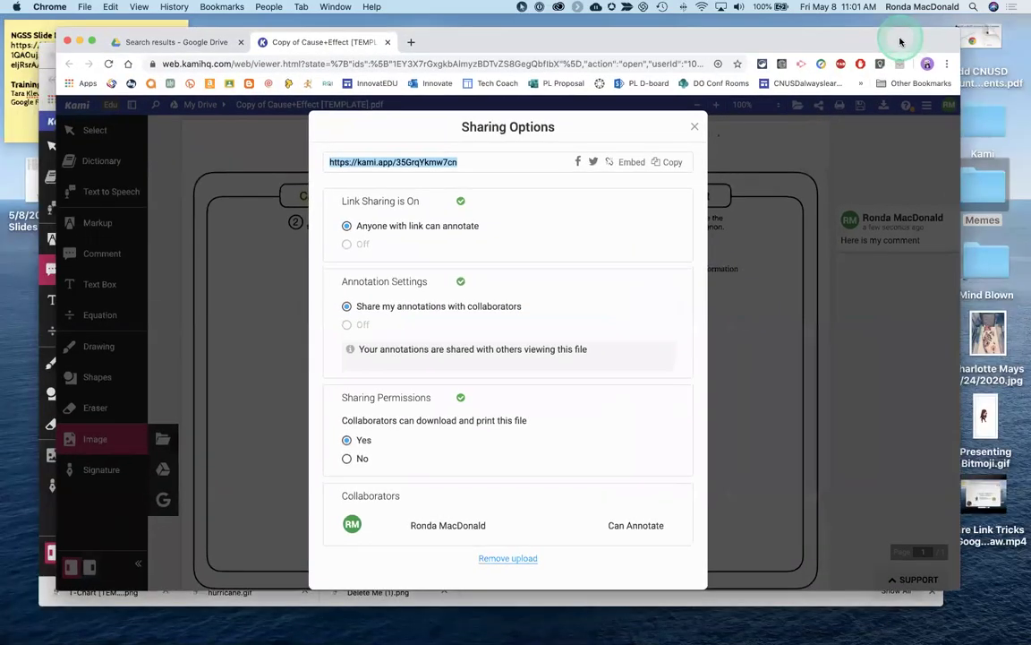
pyautogui.click(695, 127)
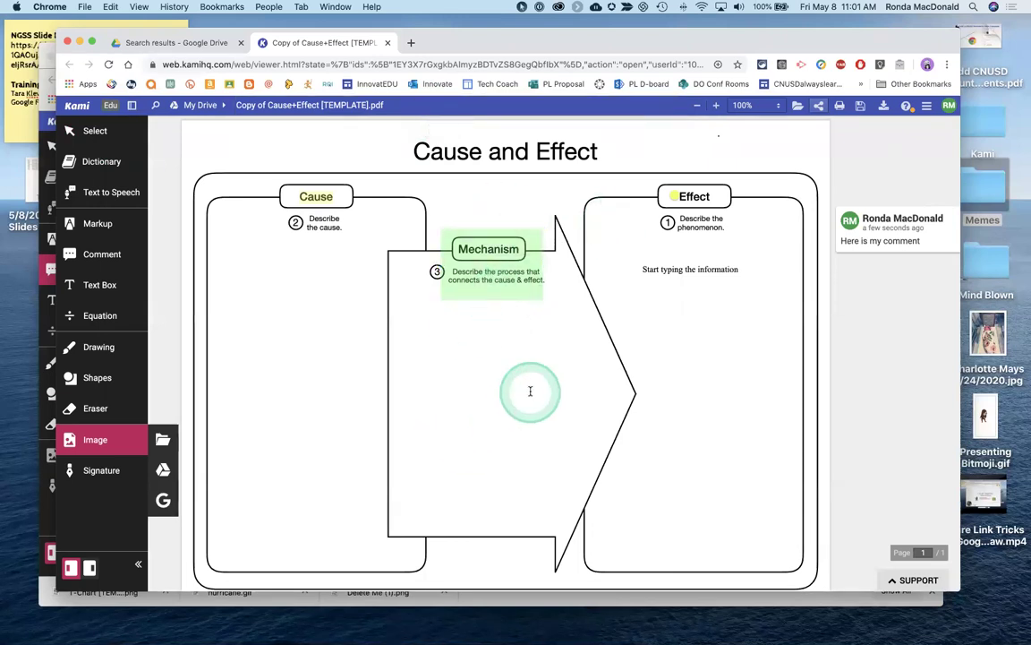
# Step: Open the Kami sharing options for Copy of Cause+Effect [TEMPLATE].pdf and copy the share link
pyautogui.click(817, 107)
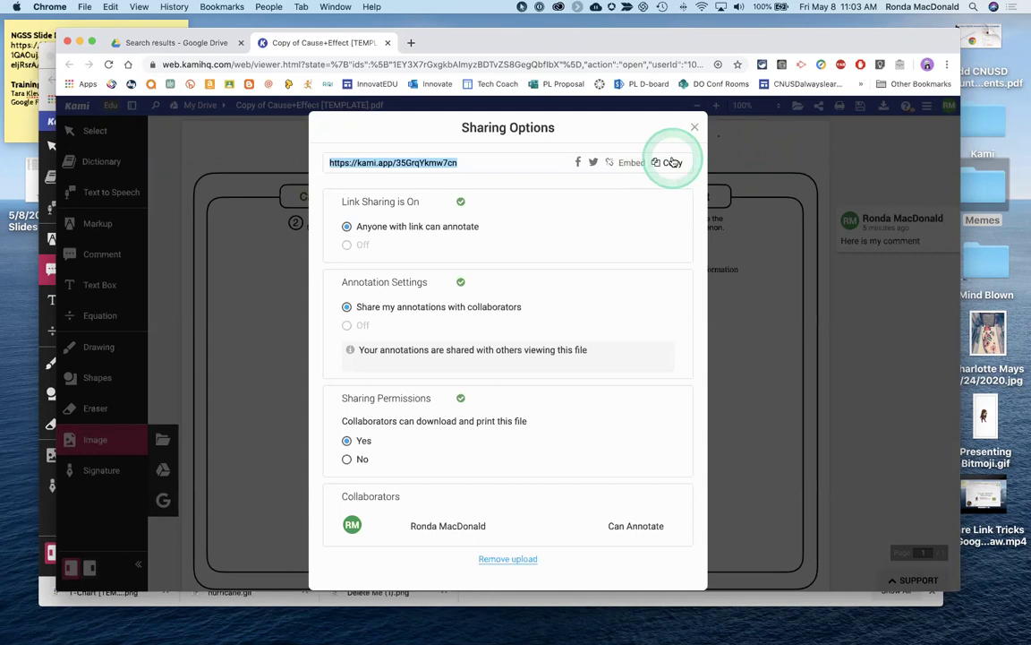
pyautogui.click(694, 127)
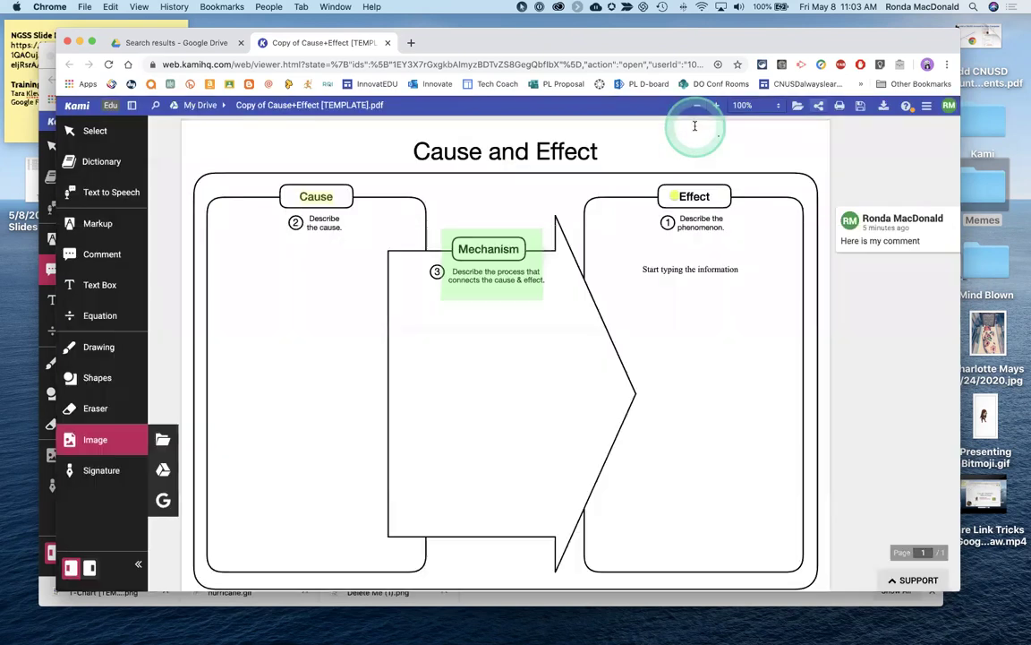
pyautogui.click(820, 105)
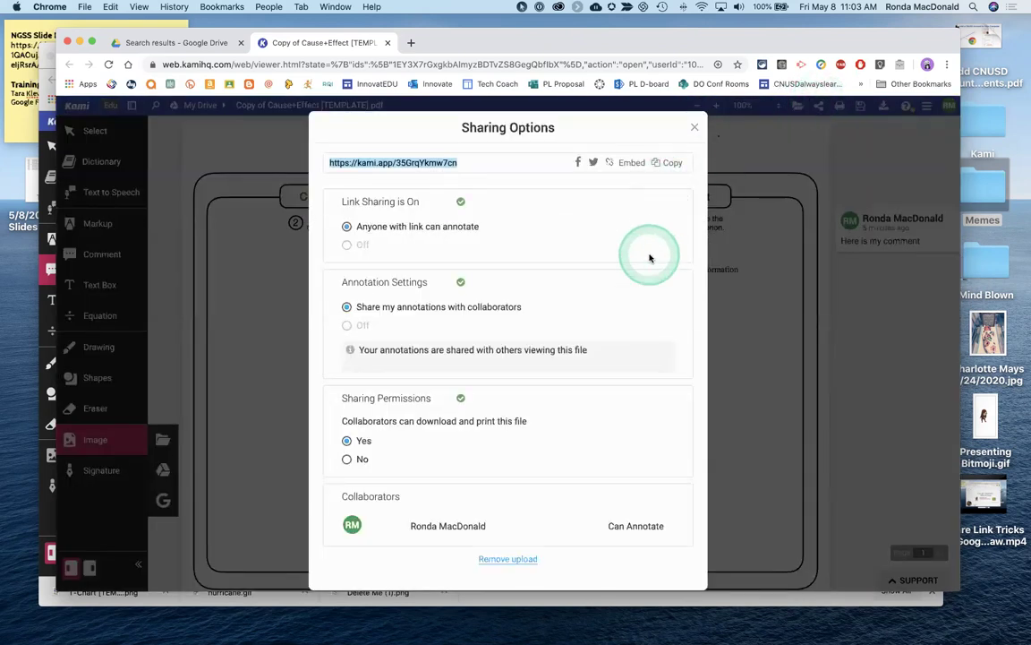
pyautogui.click(667, 163)
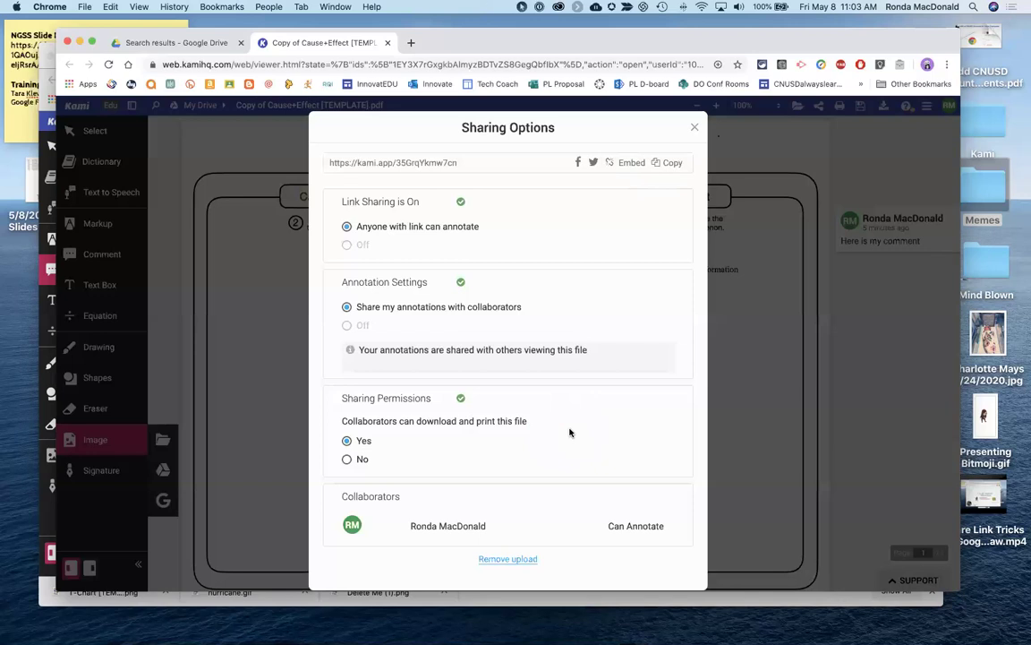
# Step: Close the Kami sharing options and return to the annotated Cause and Effect page
pyautogui.click(692, 127)
pyautogui.click(777, 378)
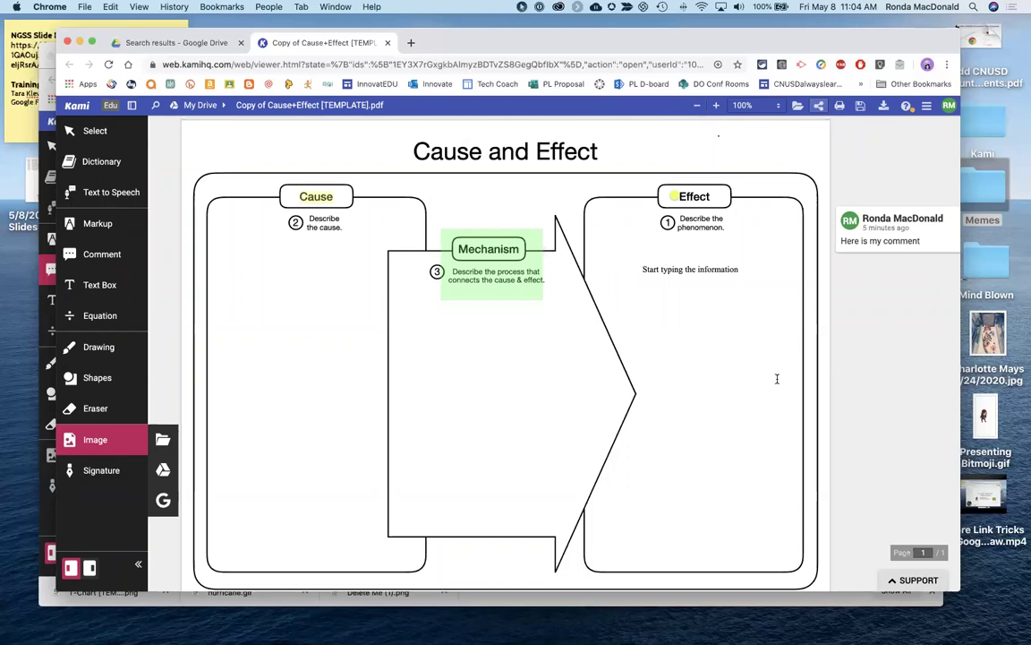
pyautogui.click(869, 290)
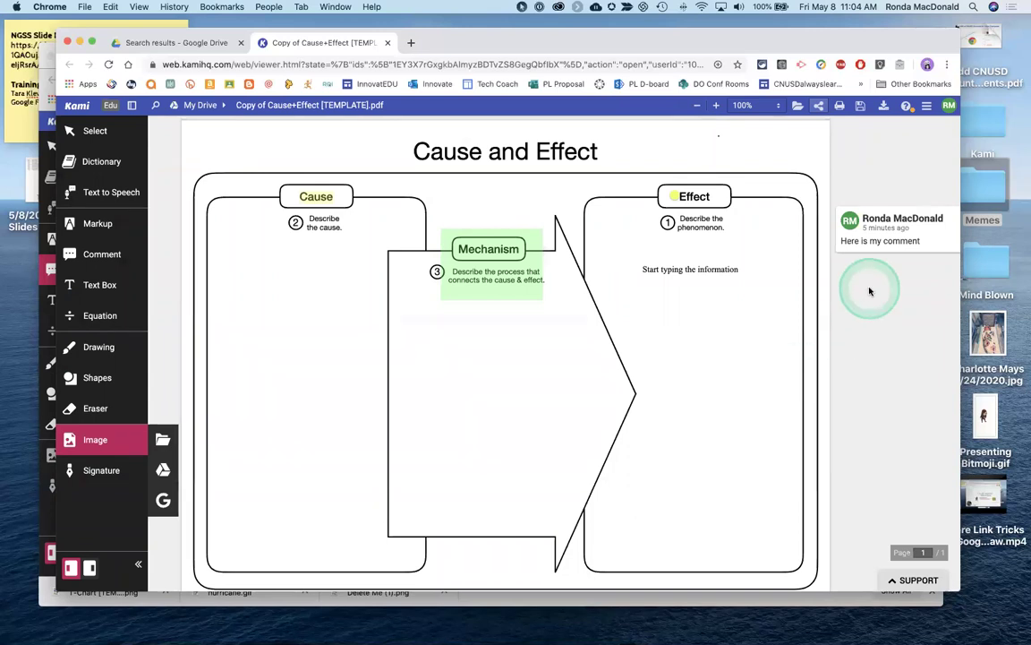
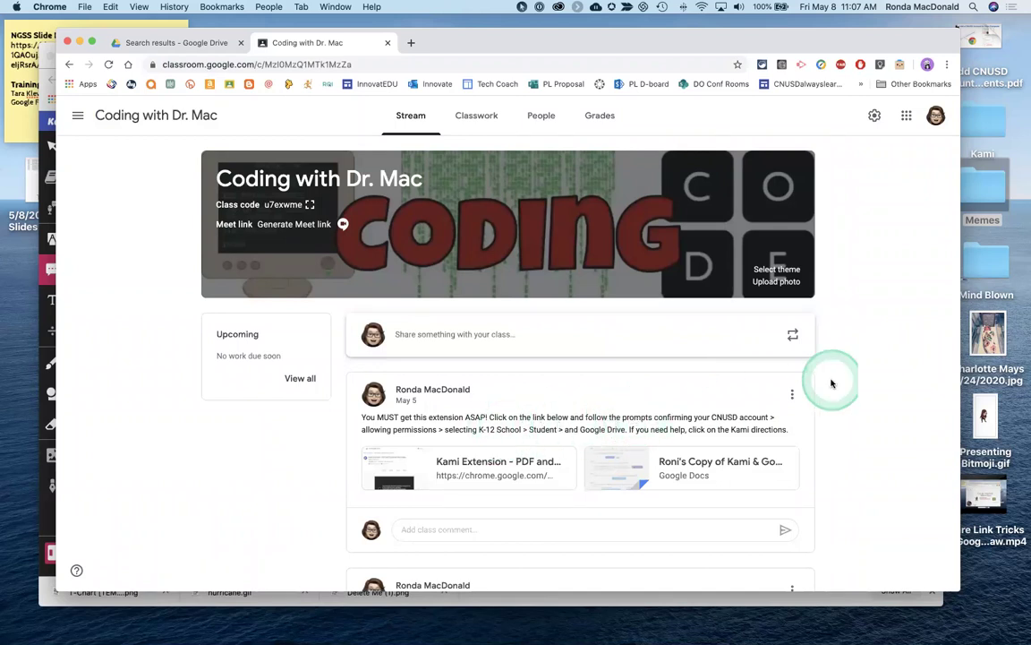
# Step: Copy the text of the May 5 Kami extension announcement in Google Classroom and paste it into a new class announcement
pyautogui.click(792, 394)
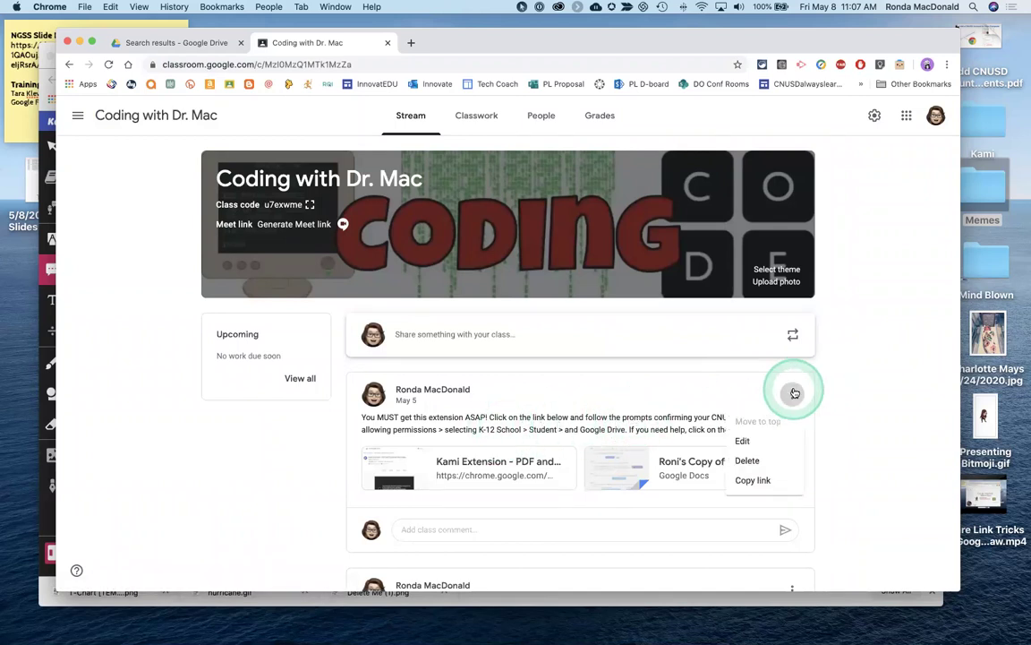
pyautogui.click(743, 440)
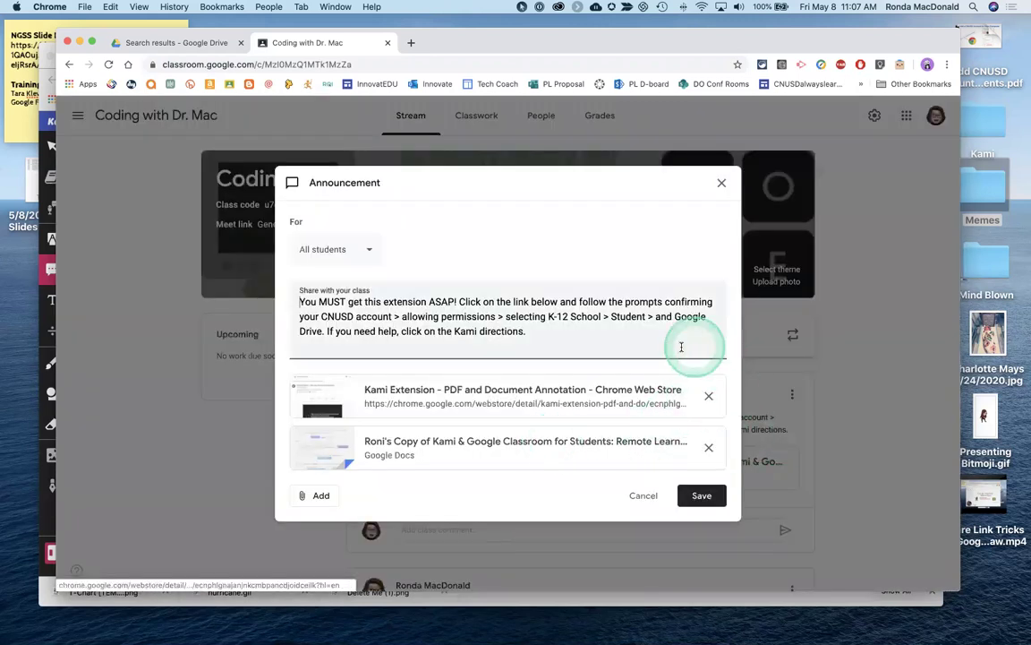
pyautogui.moveTo(532, 336); pyautogui.dragTo(267, 304)
pyautogui.press('super+c')
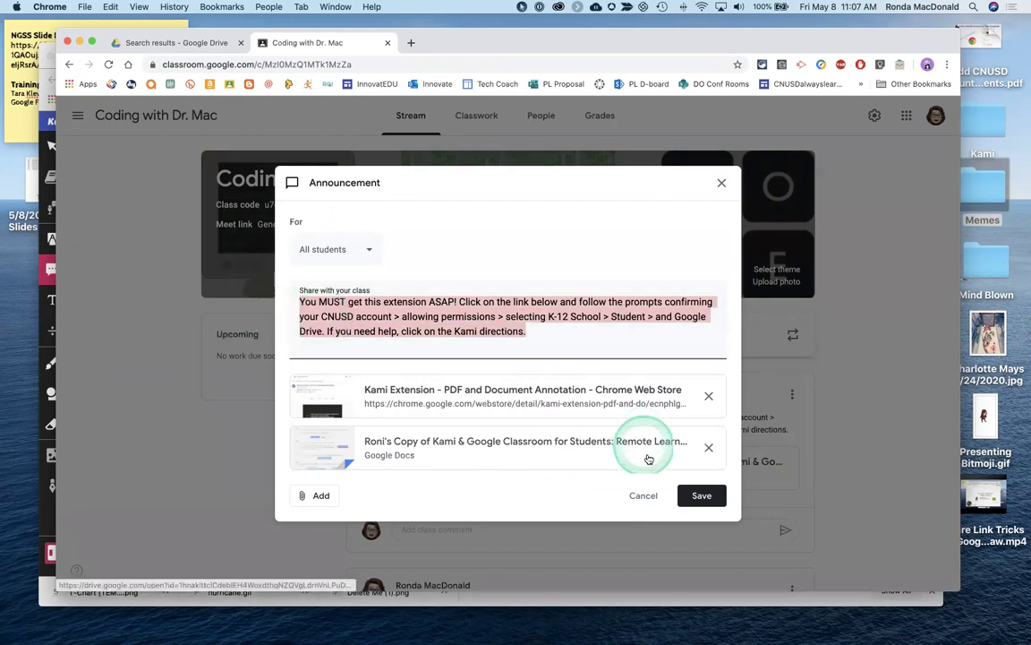
pyautogui.click(648, 496)
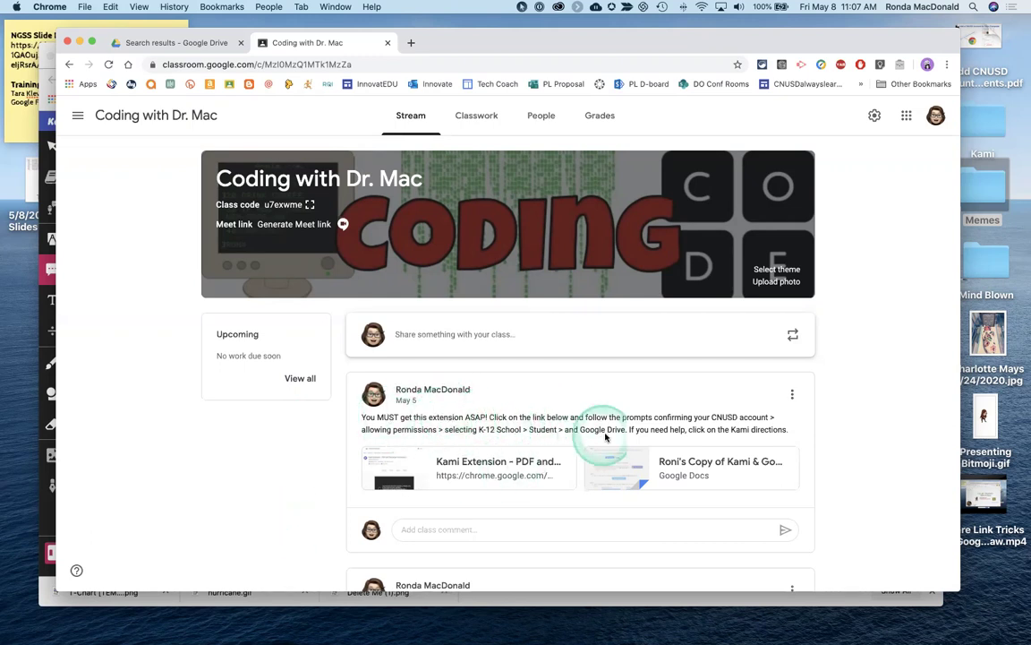
pyautogui.click(697, 336)
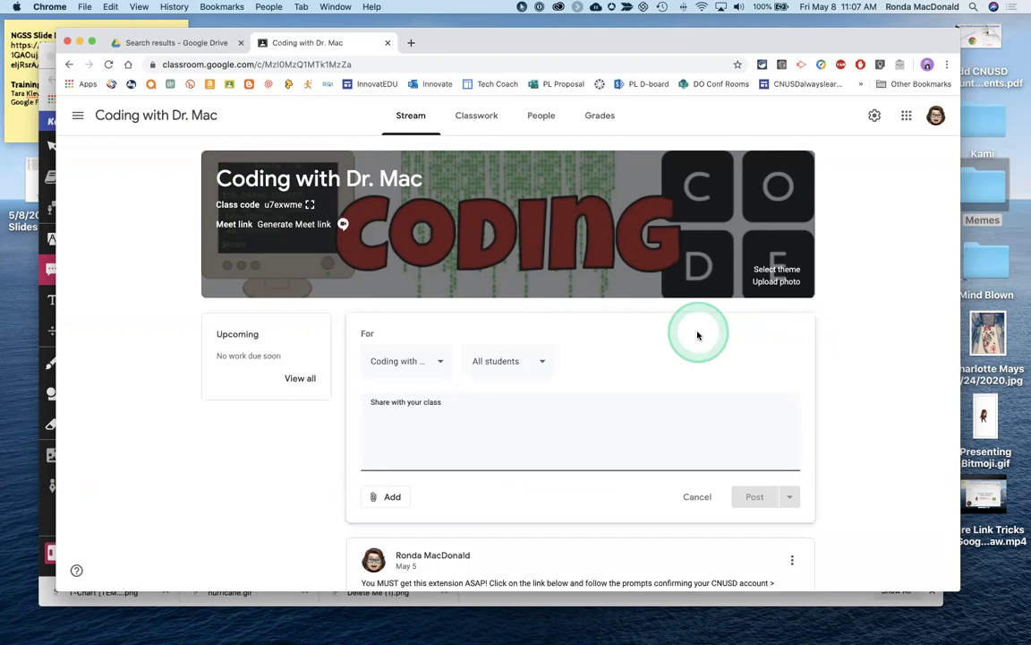
pyautogui.press('super+v')
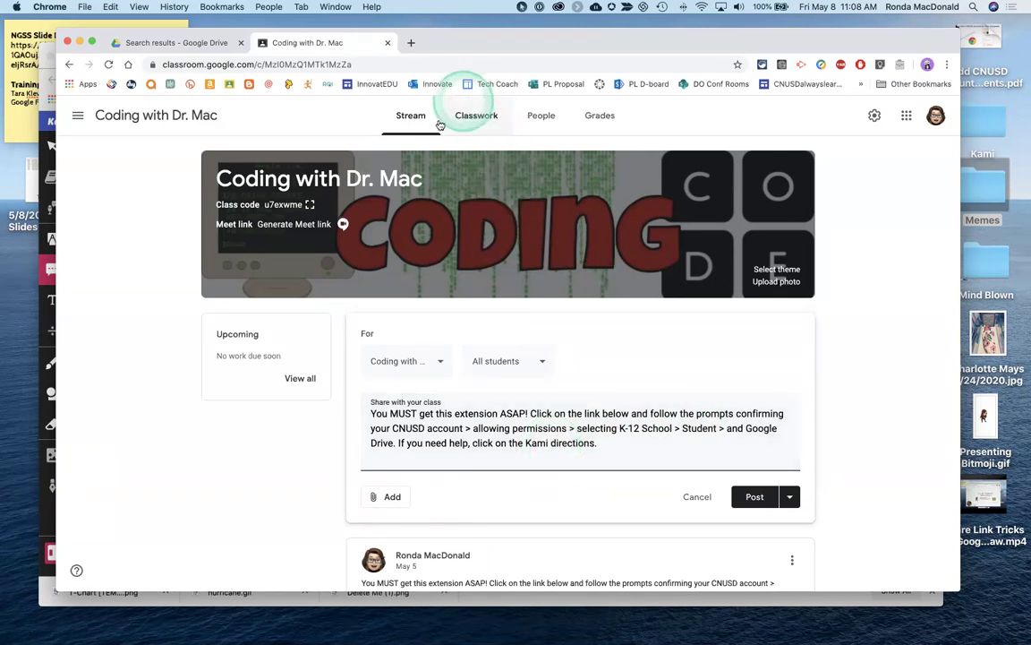
# Step: Switch to the other browser window, consult the Kami instructions PDF, and bring up the Kami Extension page in the Chrome Web Store
pyautogui.hotkey('ctrl', 'Up')
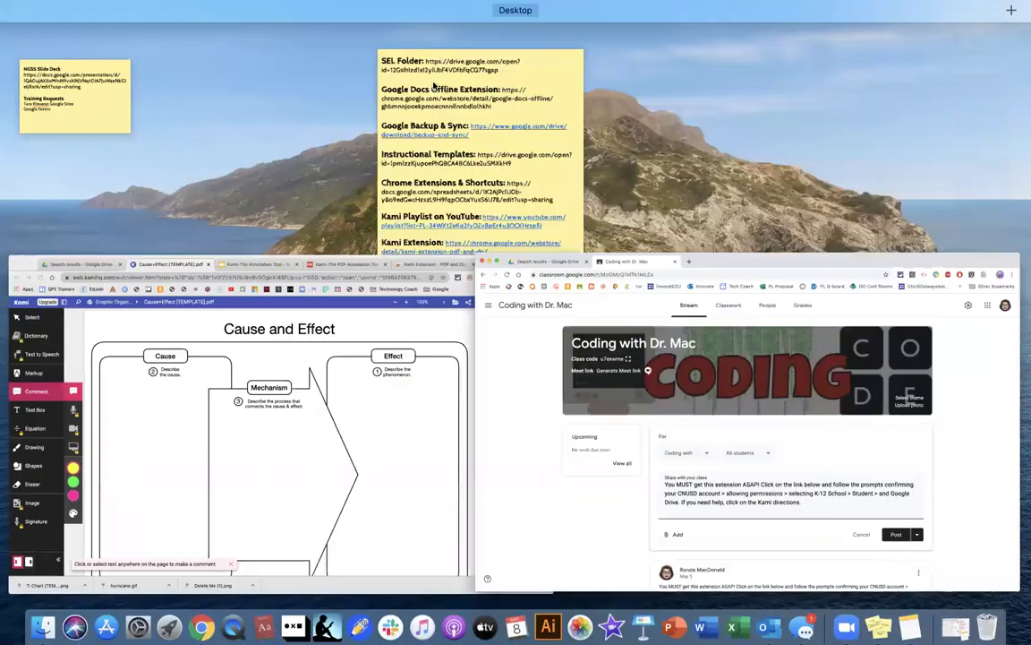
pyautogui.click(310, 329)
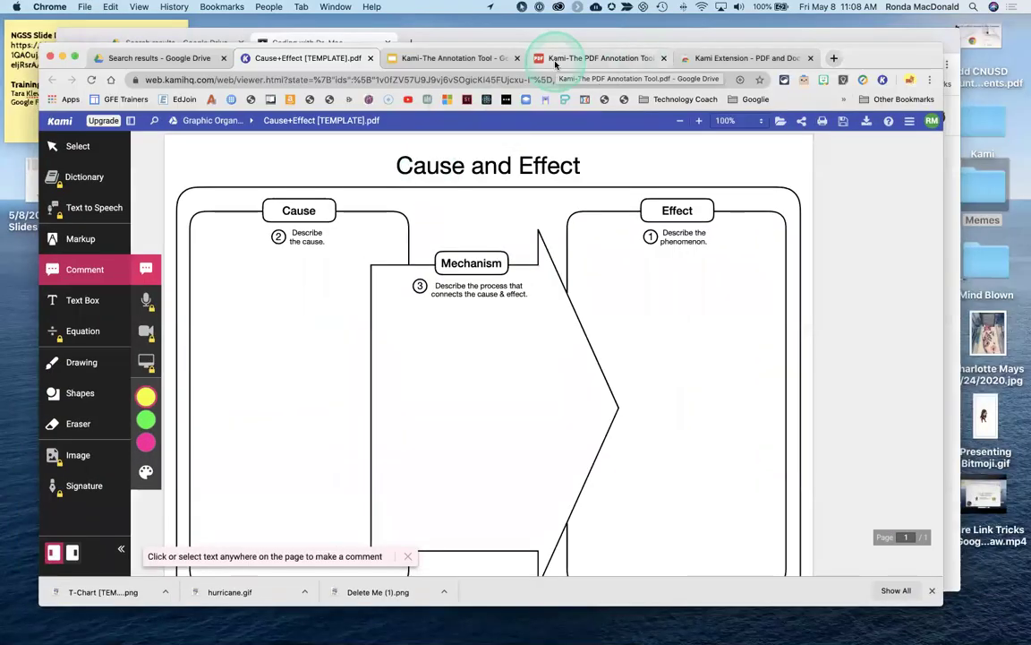
pyautogui.click(555, 59)
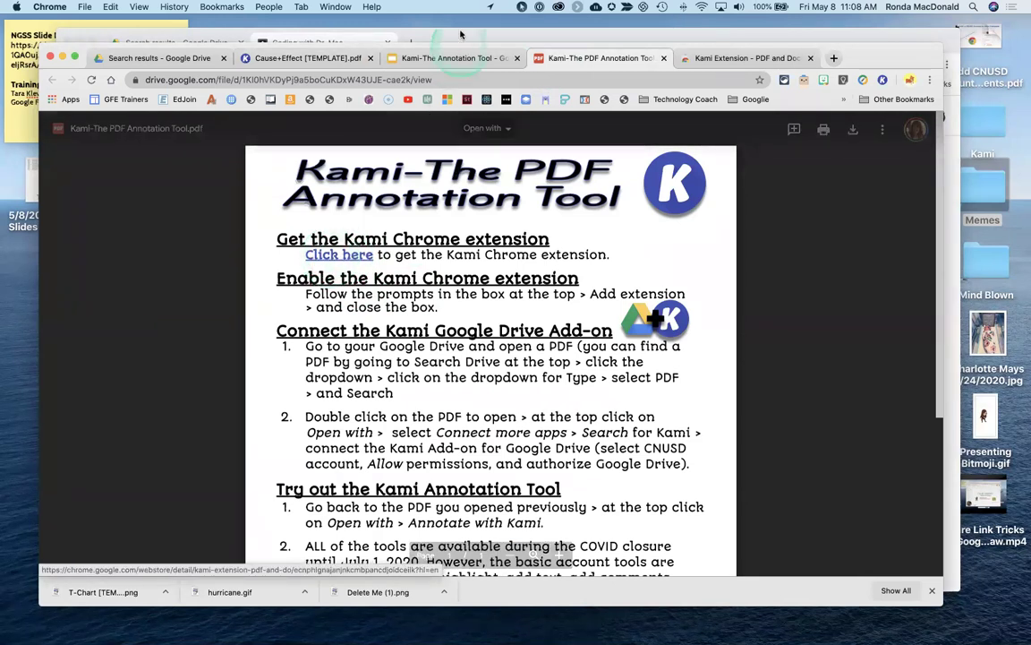
pyautogui.click(580, 59)
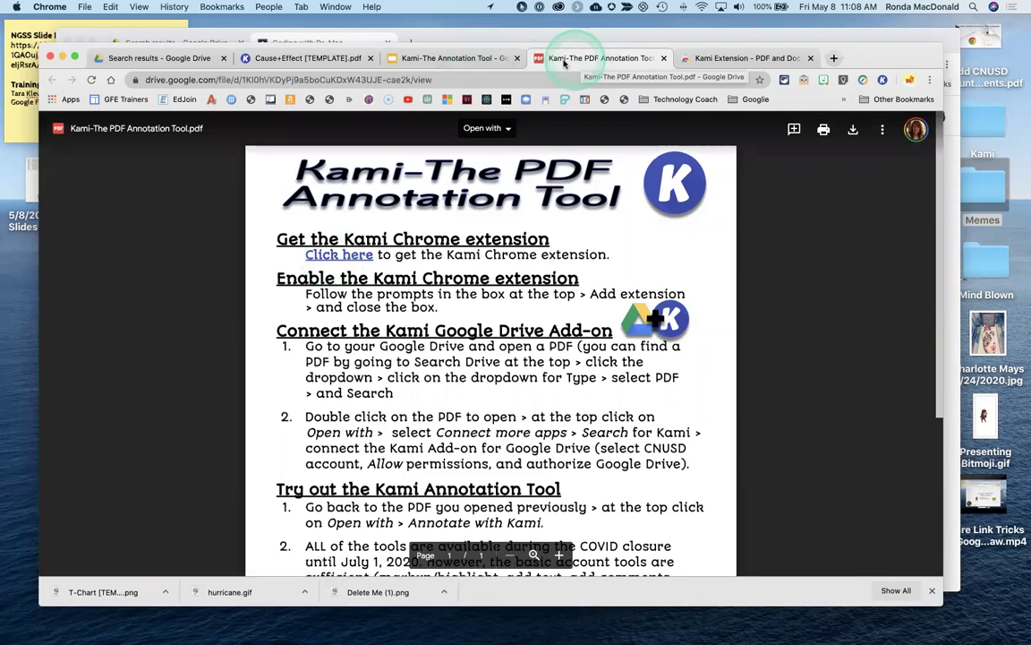
pyautogui.click(341, 255)
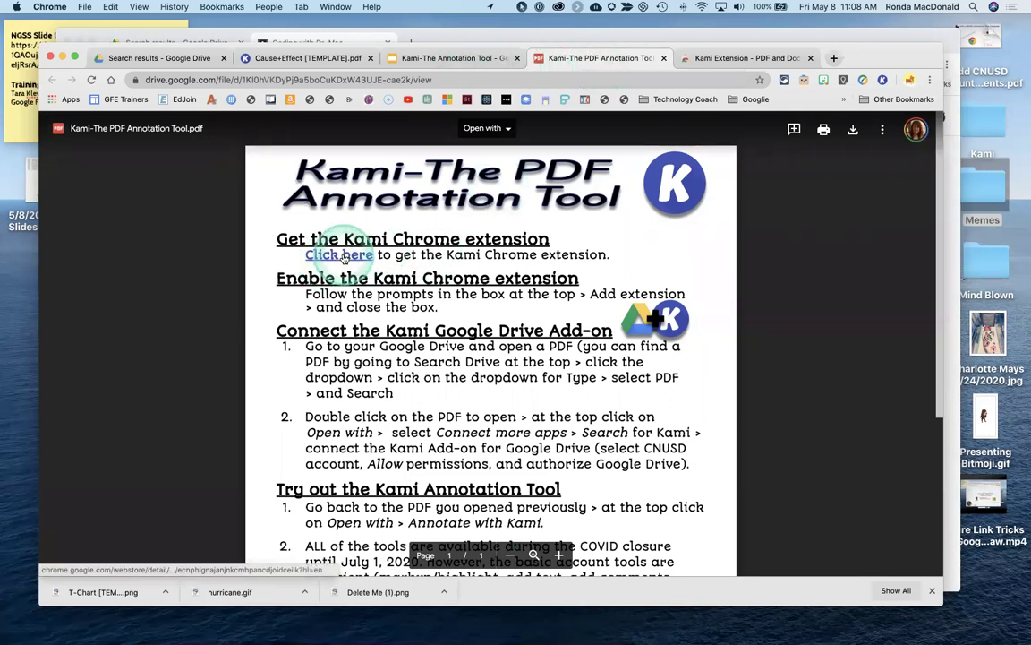
pyautogui.click(727, 58)
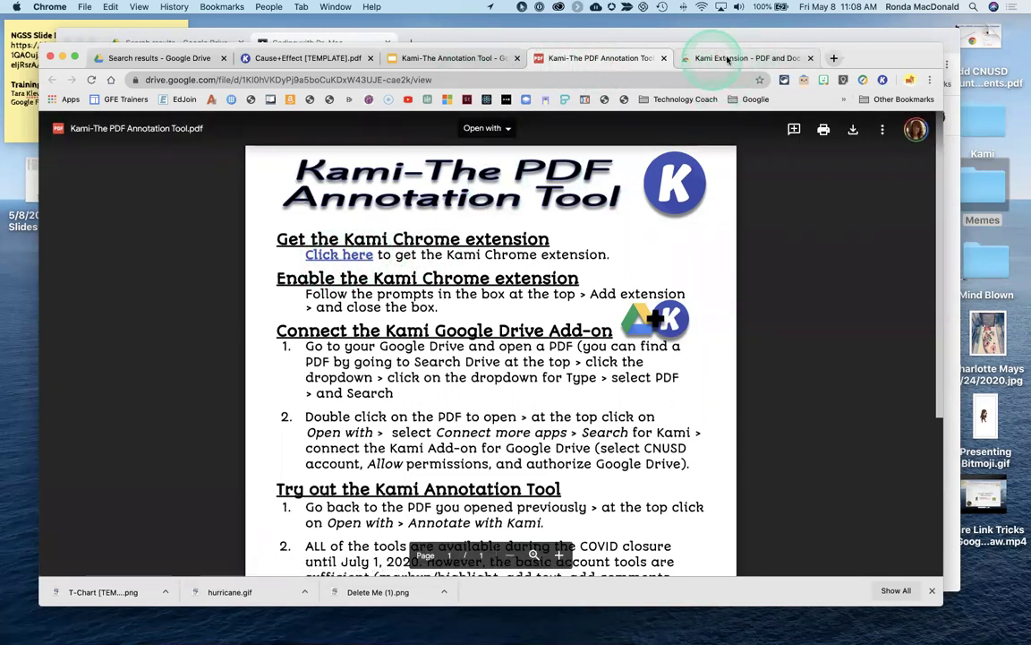
pyautogui.click(727, 58)
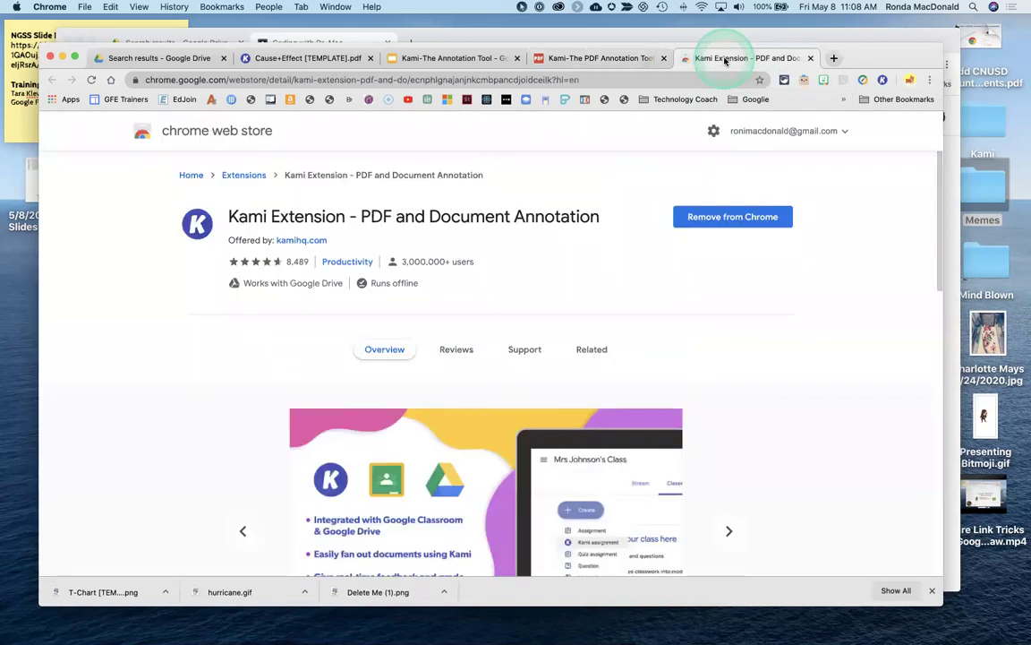
pyautogui.click(582, 59)
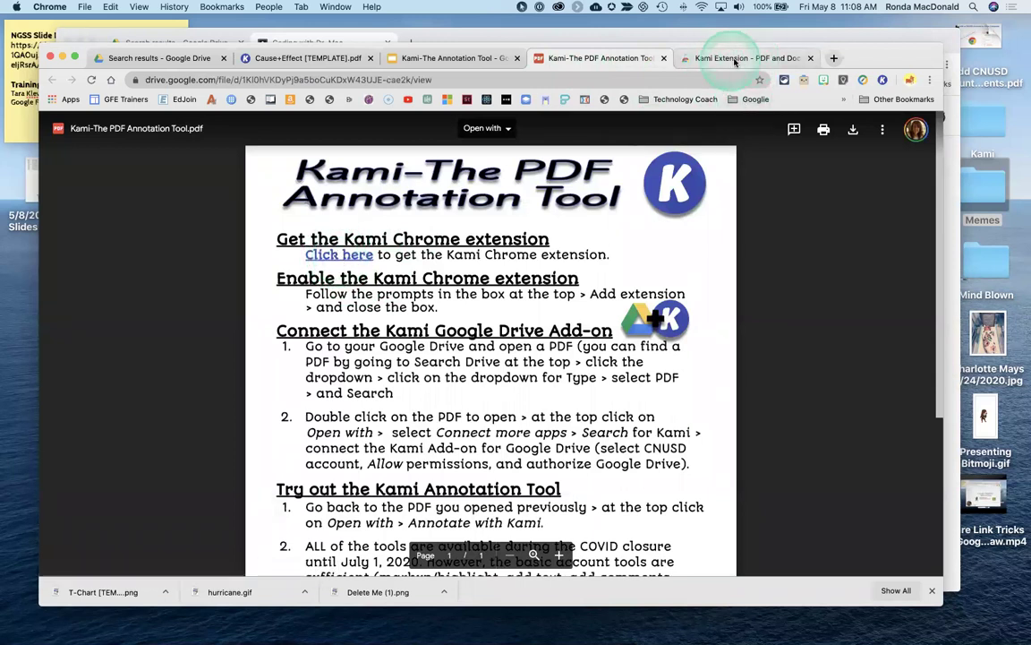
pyautogui.click(688, 58)
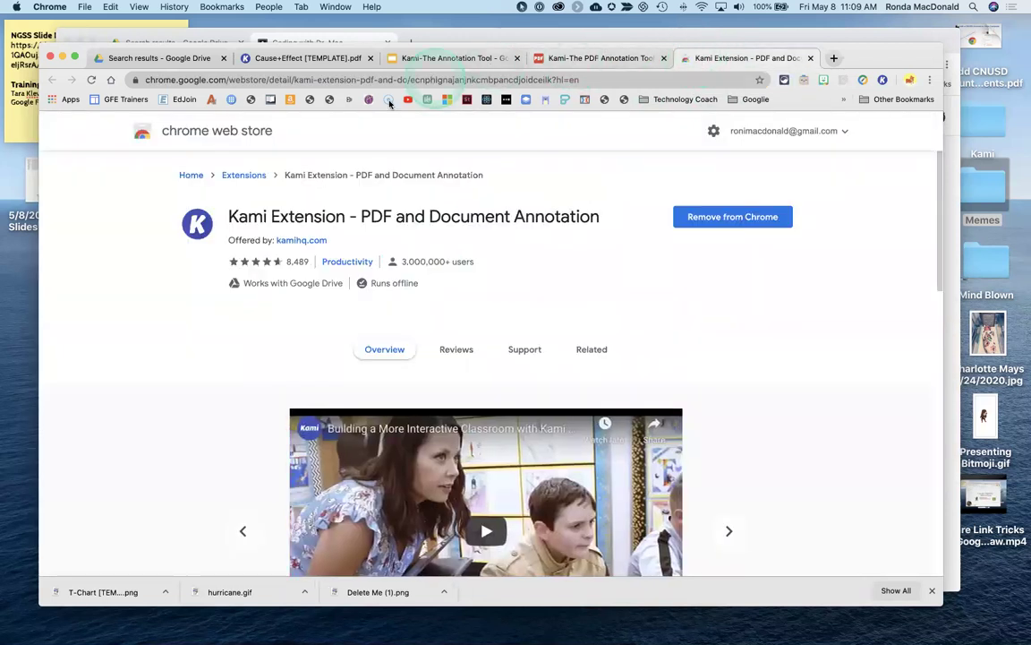
# Step: Copy the full web address of the Kami Extension page in the Chrome Web Store
pyautogui.click(358, 79)
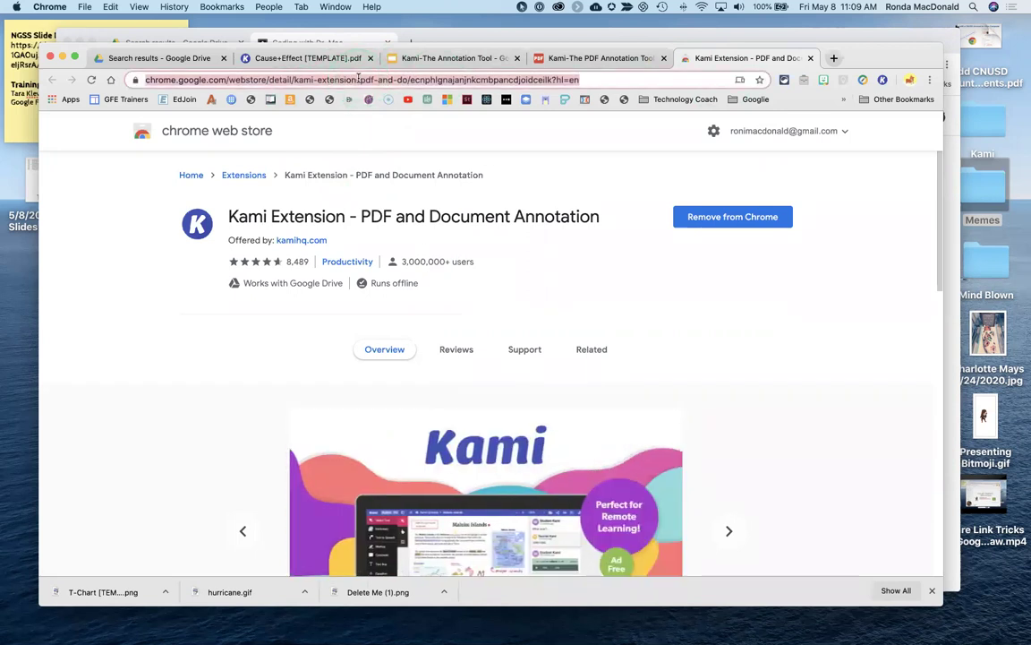
pyautogui.click(616, 82)
pyautogui.moveTo(625, 83); pyautogui.dragTo(145, 80)
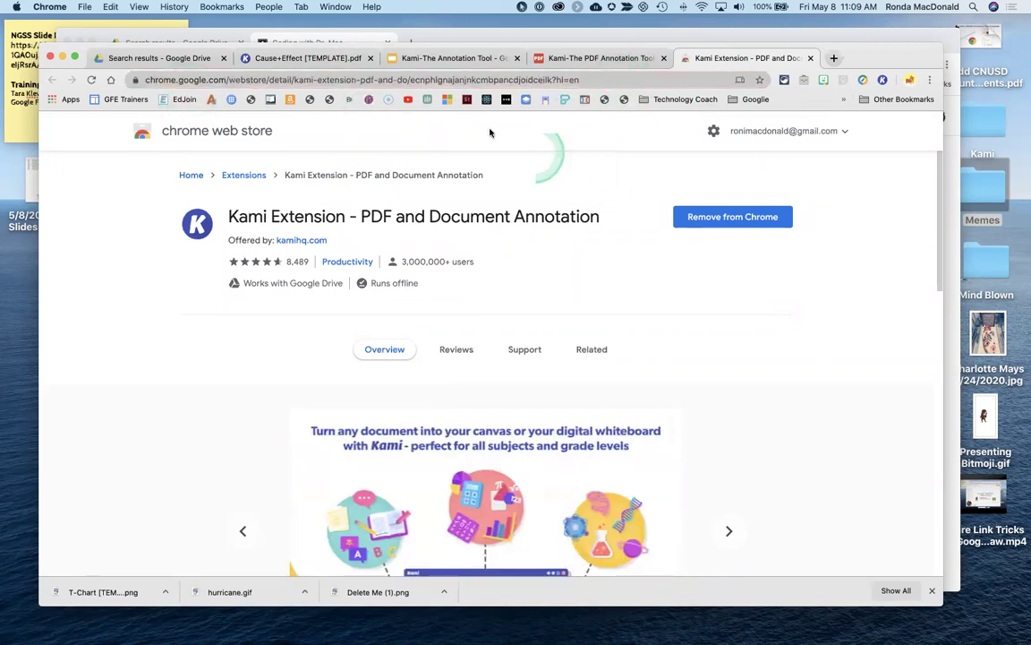
pyautogui.click(410, 81)
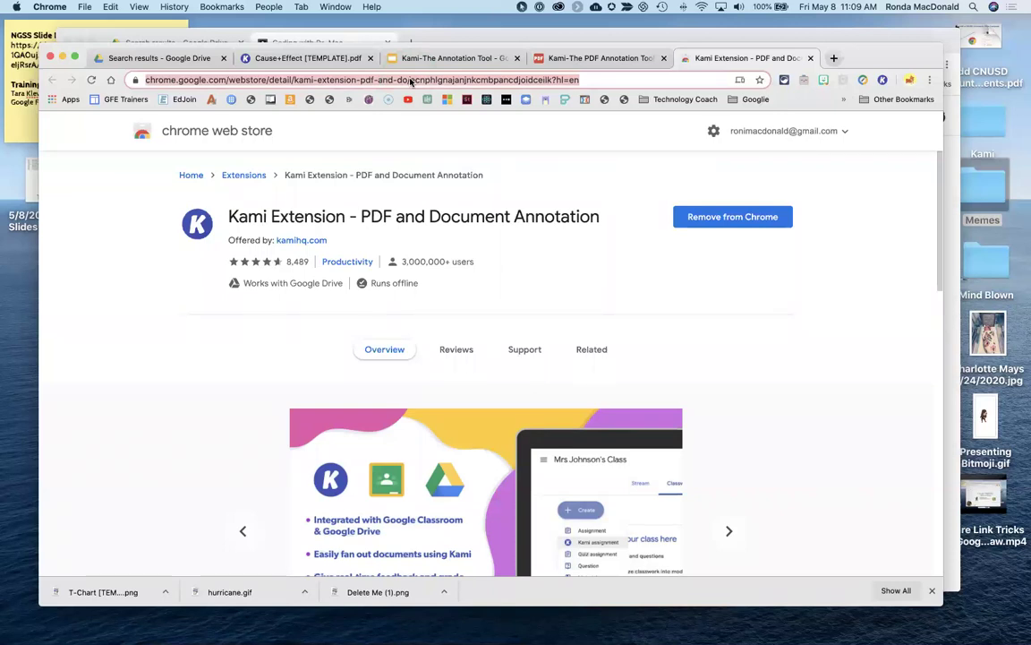
pyautogui.click(509, 132)
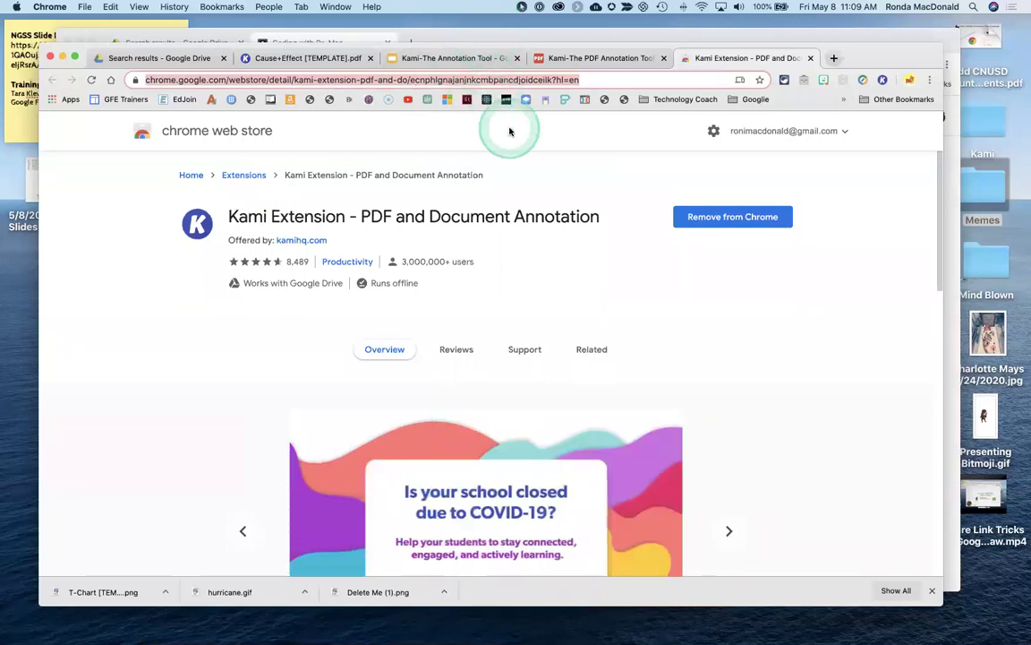
# Step: Return to Google Classroom and attach the copied Kami Extension address as a link to the new announcement
pyautogui.hotkey('ctrl', 'Up')
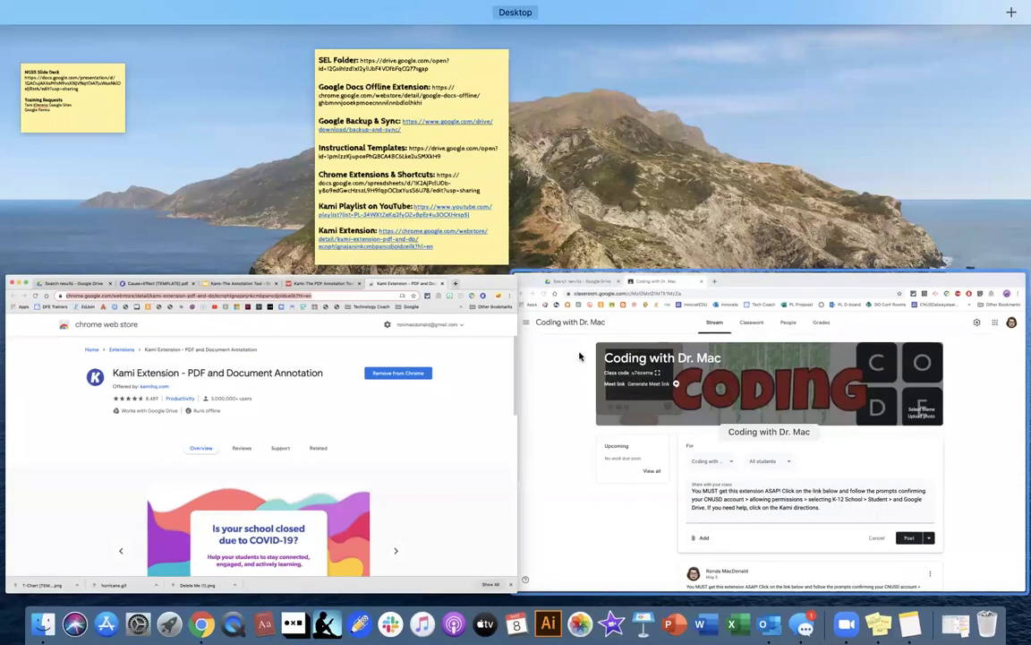
pyautogui.click(579, 357)
pyautogui.click(391, 498)
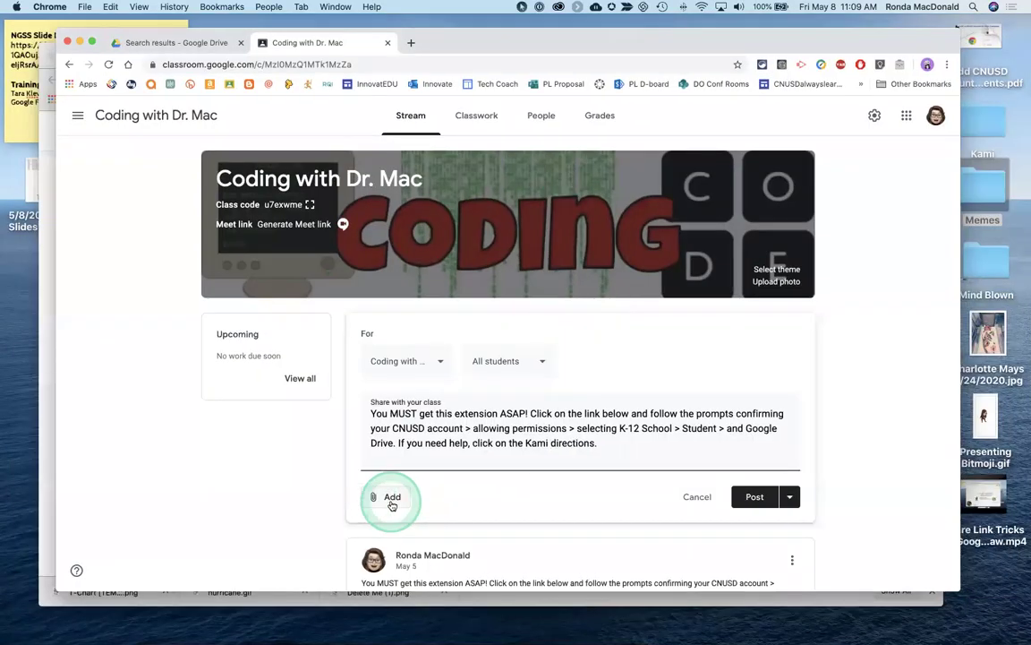
pyautogui.click(397, 498)
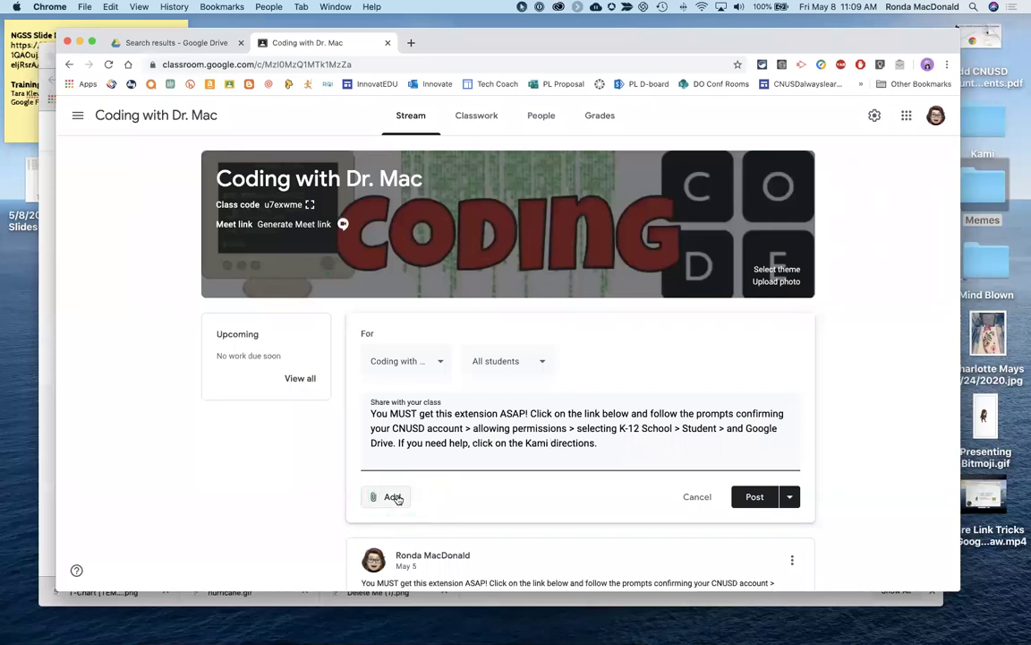
pyautogui.click(397, 499)
pyautogui.click(399, 532)
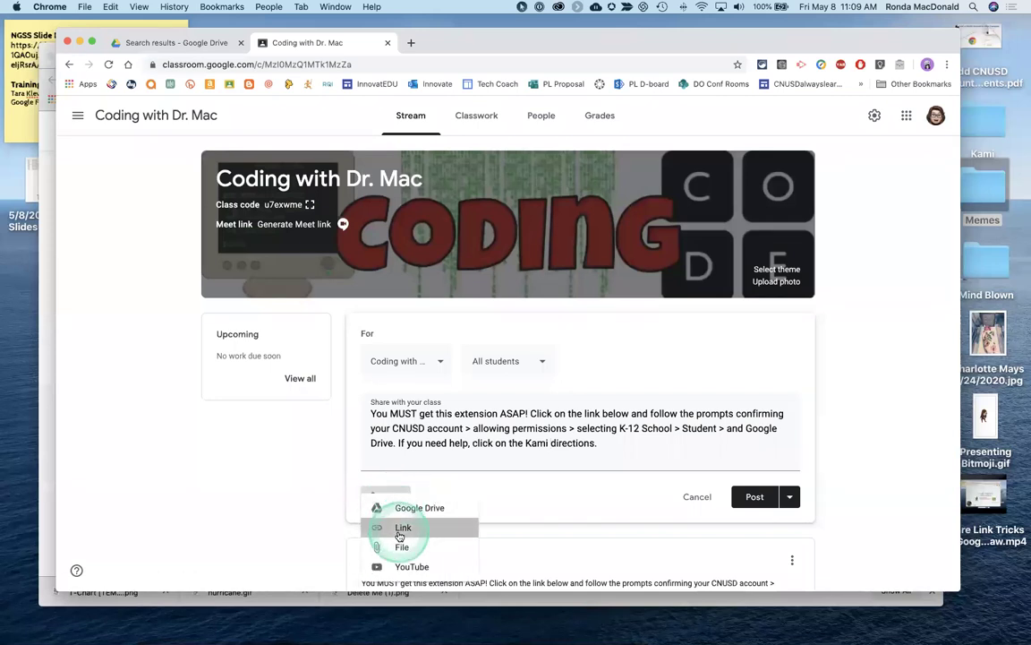
pyautogui.click(670, 336)
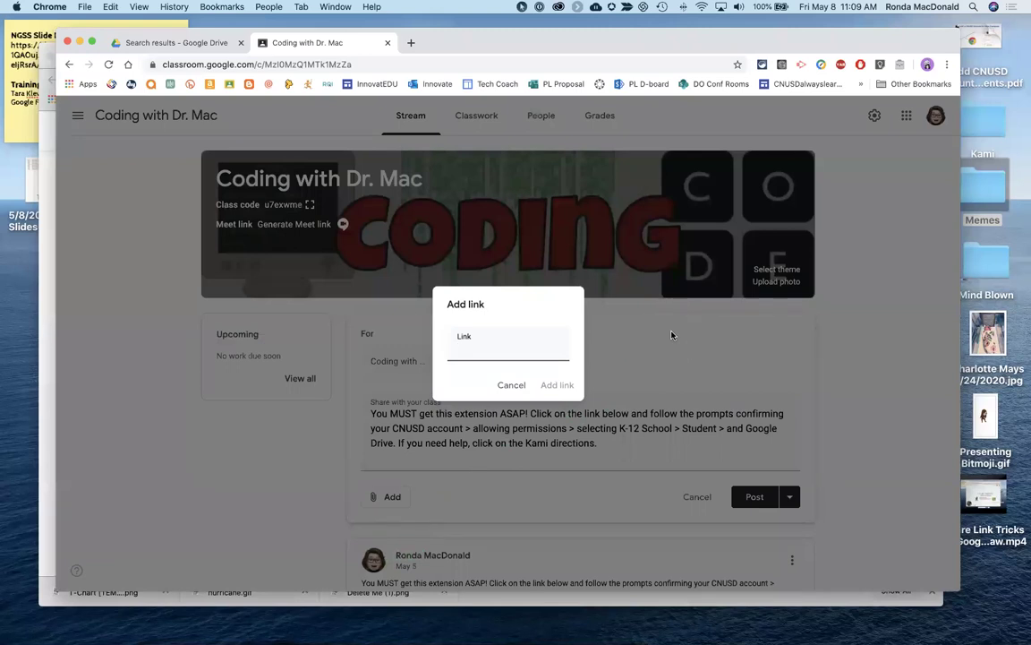
pyautogui.click(672, 335)
pyautogui.press('super+v')
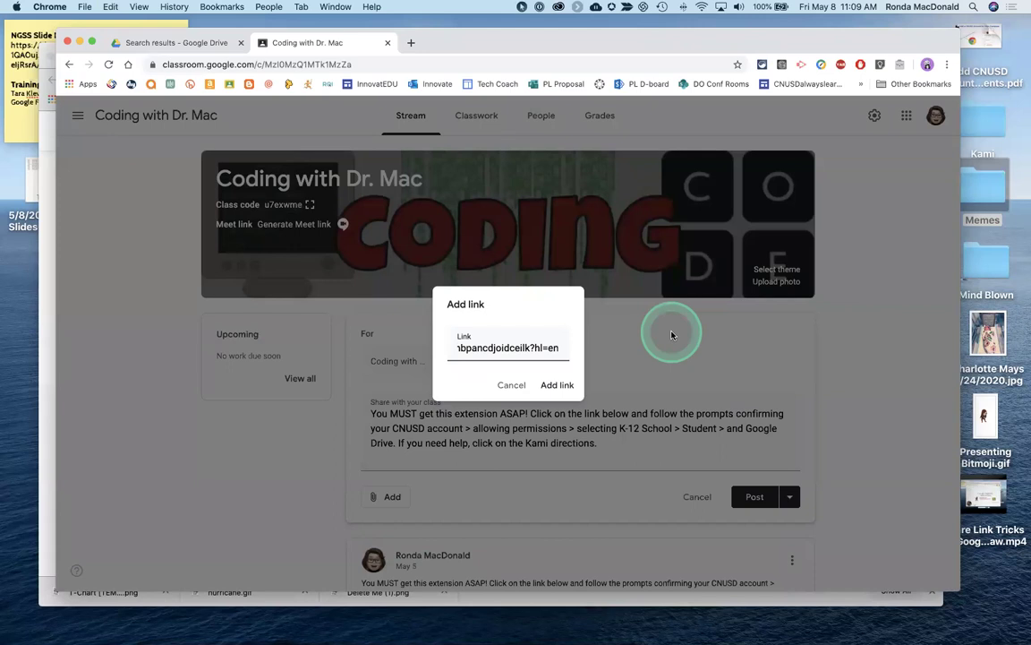
pyautogui.click(664, 408)
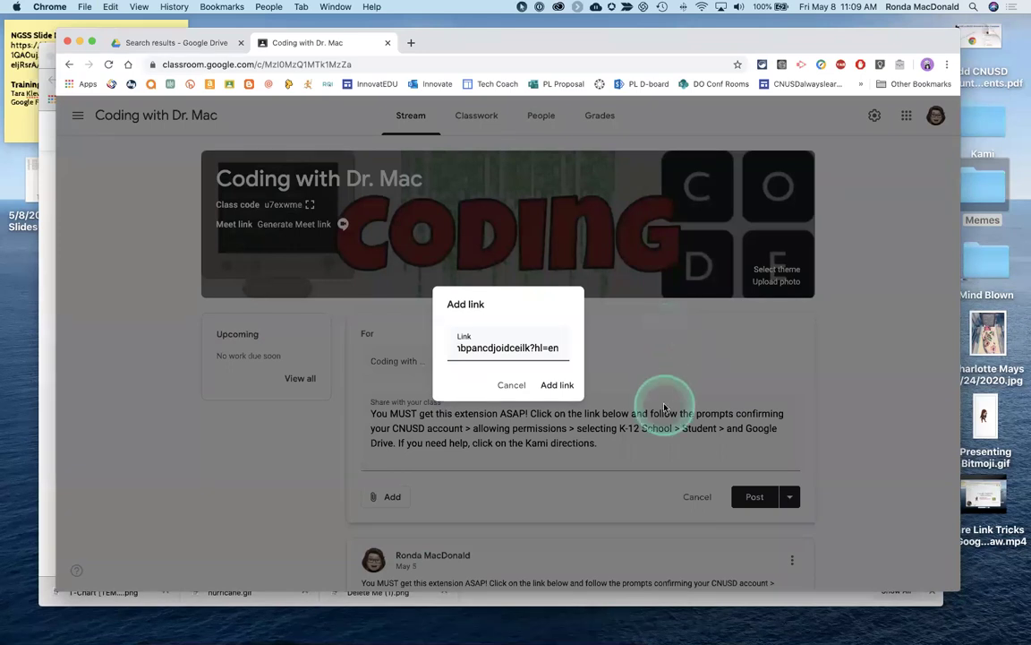
pyautogui.click(557, 385)
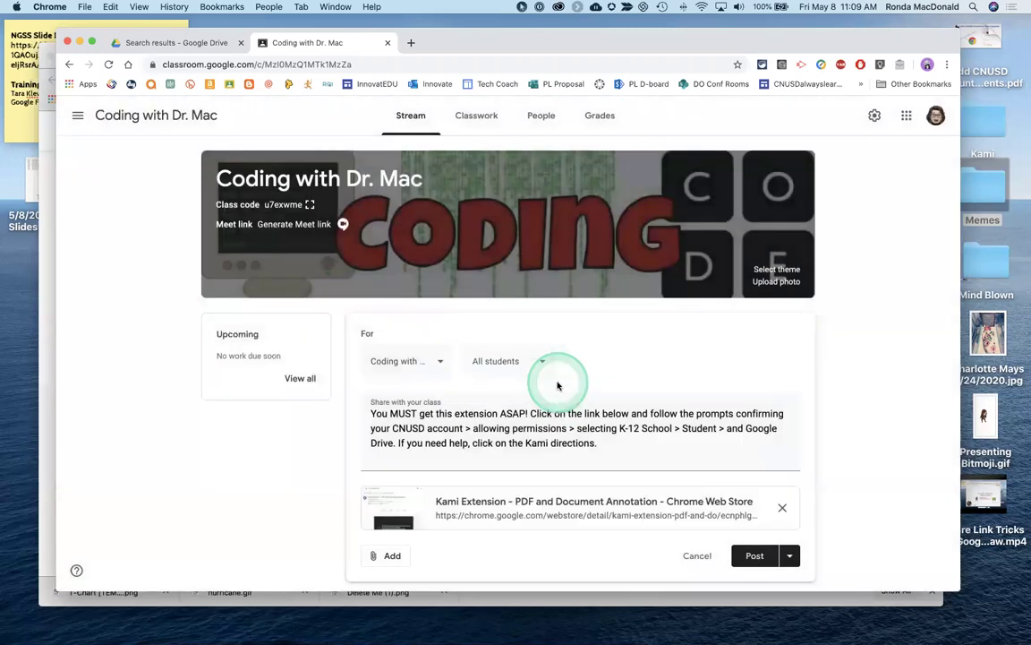
# Step: Switch back to the other browser window and bring up the Kami-The Annotation Tool presentation with the student directions link
pyautogui.click(516, 531)
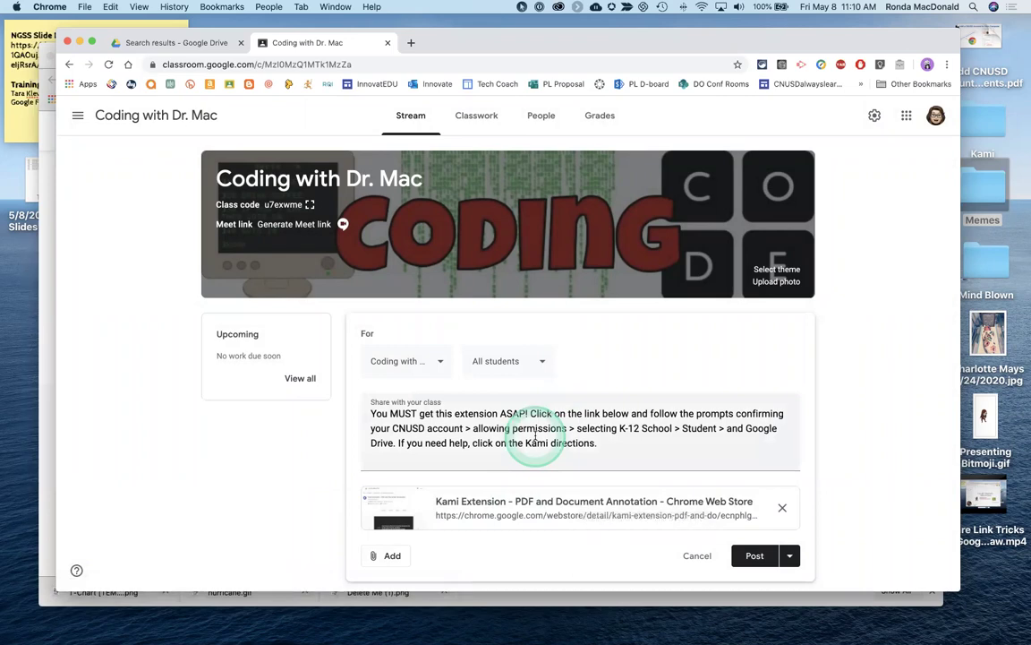
pyautogui.hotkey('ctrl', 'Up')
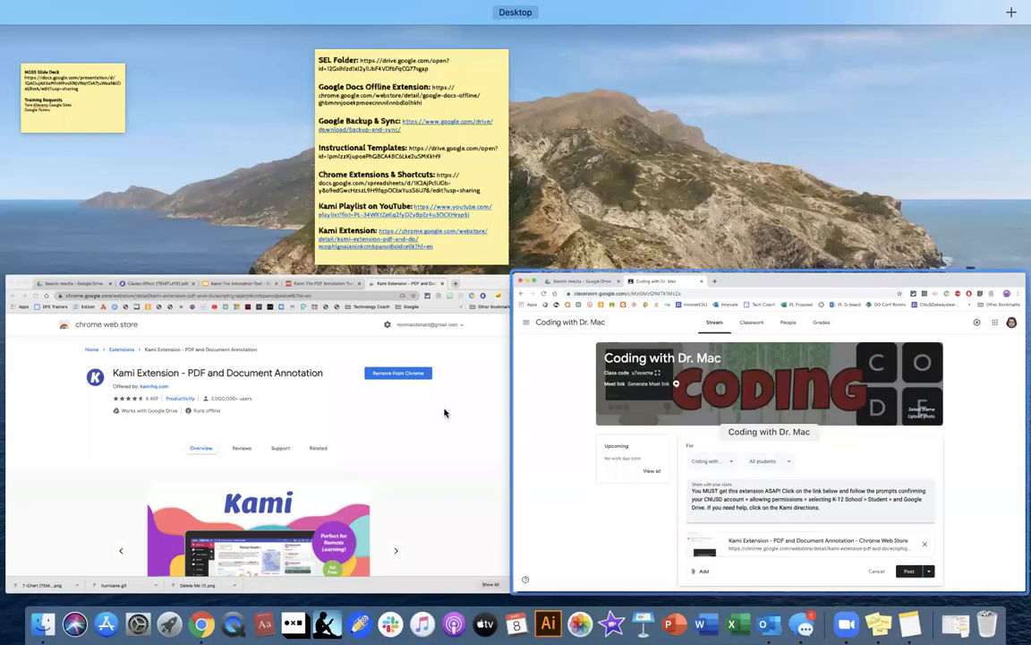
pyautogui.click(368, 450)
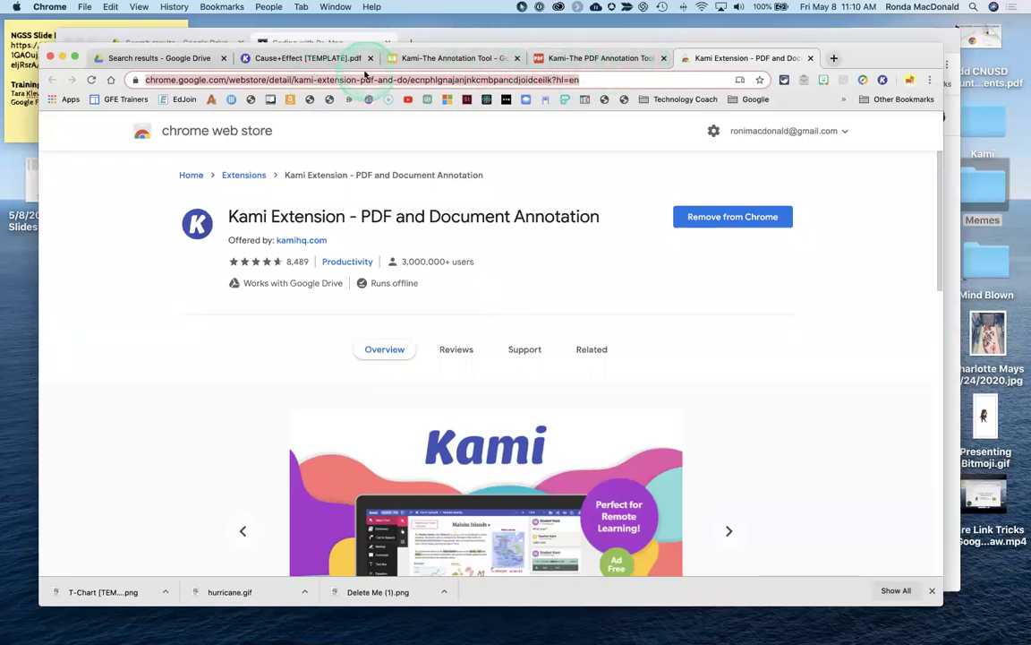
pyautogui.click(399, 59)
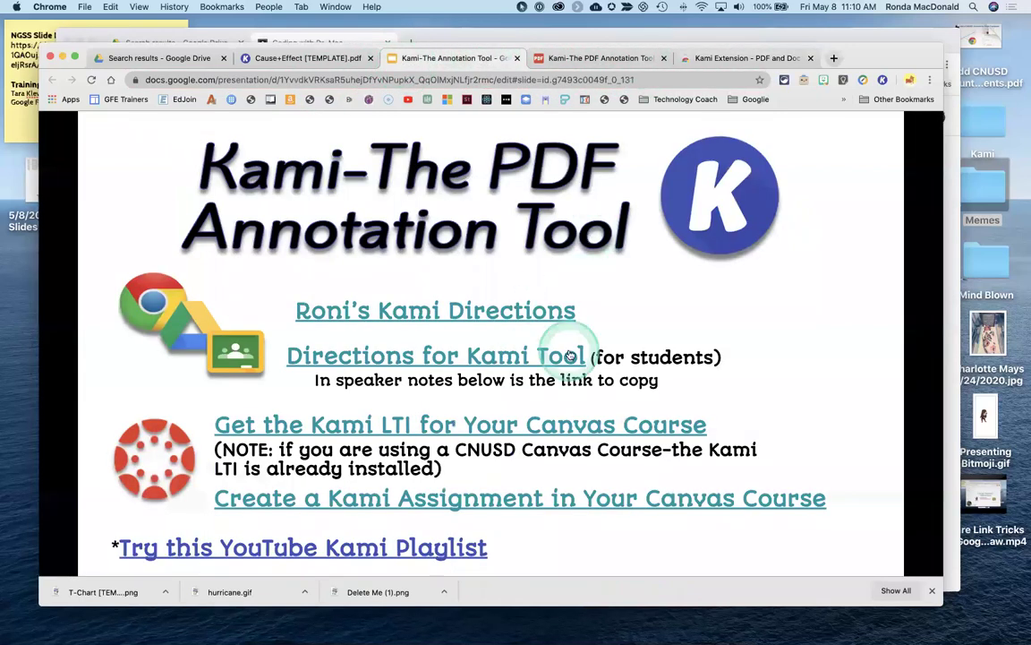
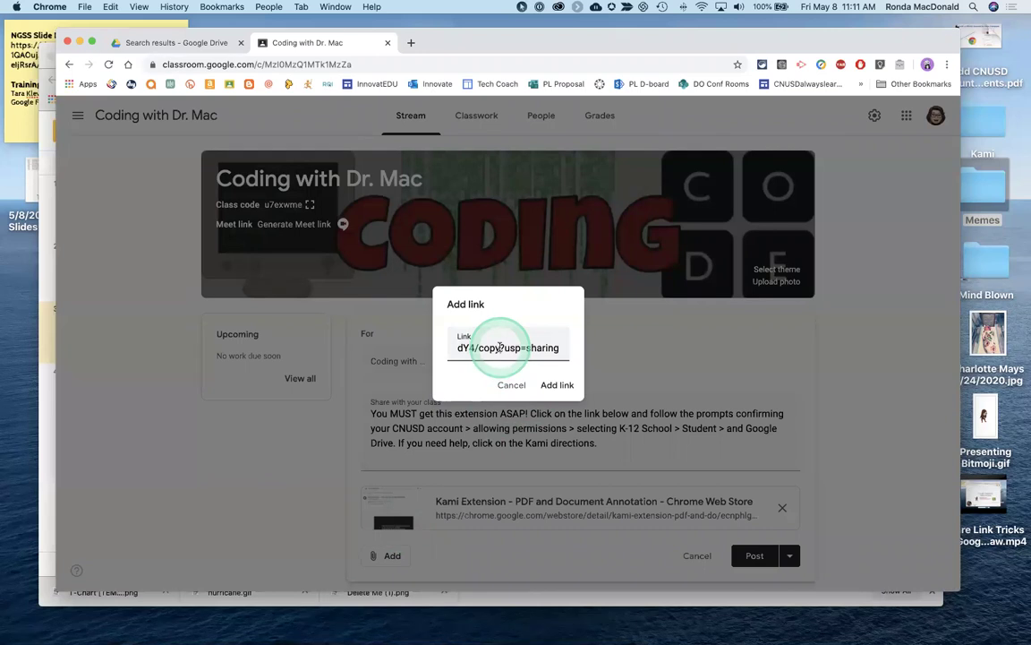
# Step: Try "edit" in place of "copy" in the student directions address, and restore the "copy" ending
pyautogui.press('BackSpace')
pyautogui.press('BackSpace')
pyautogui.press('BackSpace')
pyautogui.press('BackSpace')
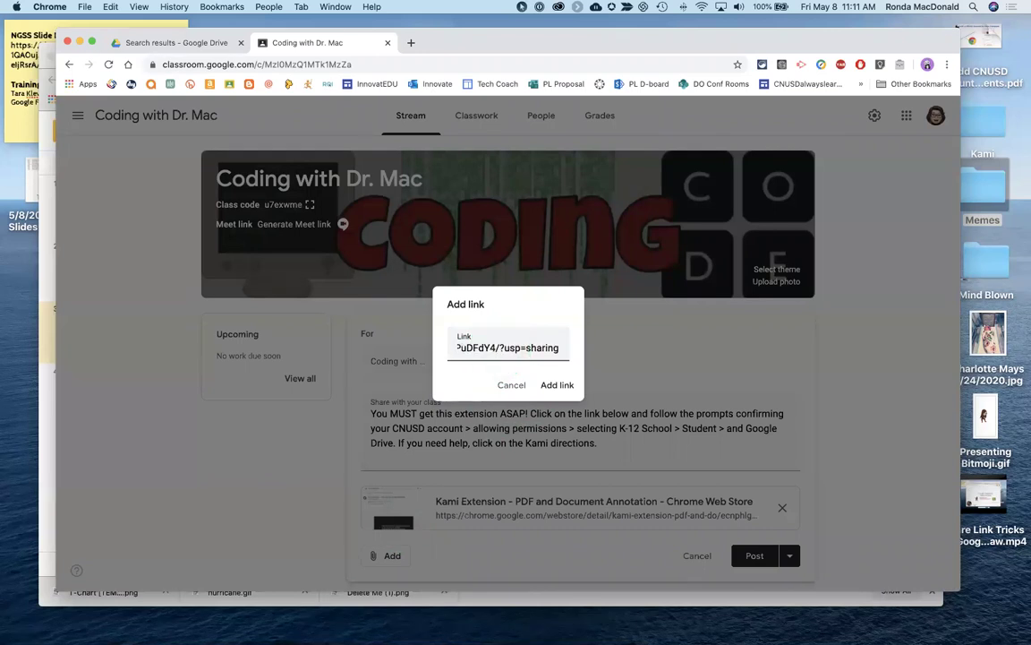
pyautogui.write('edit')
pyautogui.press('BackSpace')
pyautogui.press('BackSpace')
pyautogui.press('BackSpace')
pyautogui.press('BackSpace')
pyautogui.write('copy')
# Step: Attach the student directions link to the announcement and post it to the class stream
pyautogui.click(557, 386)
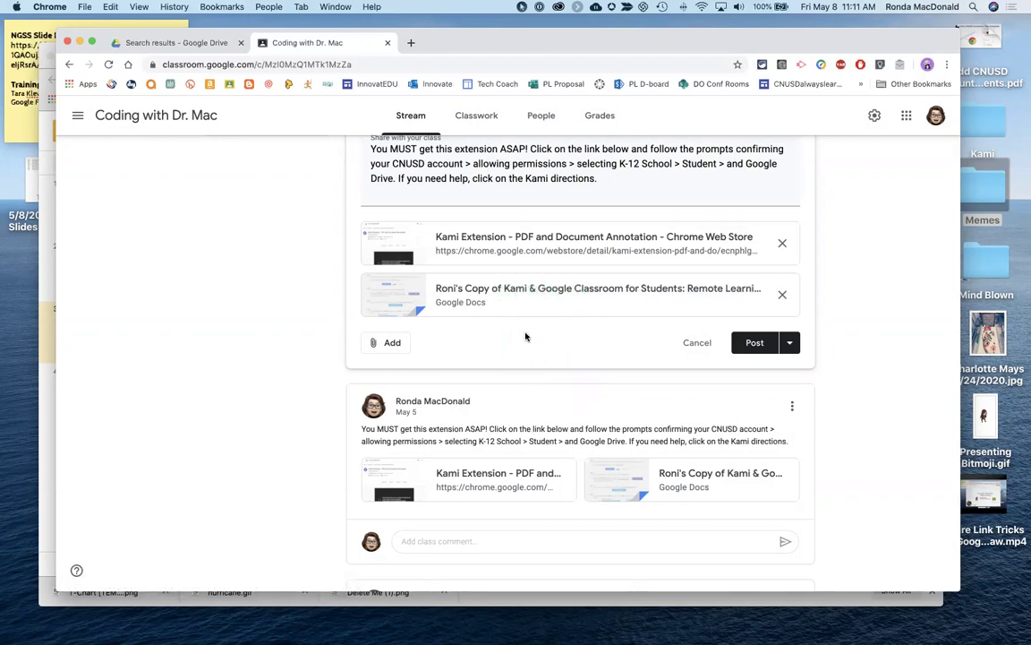
pyautogui.click(752, 343)
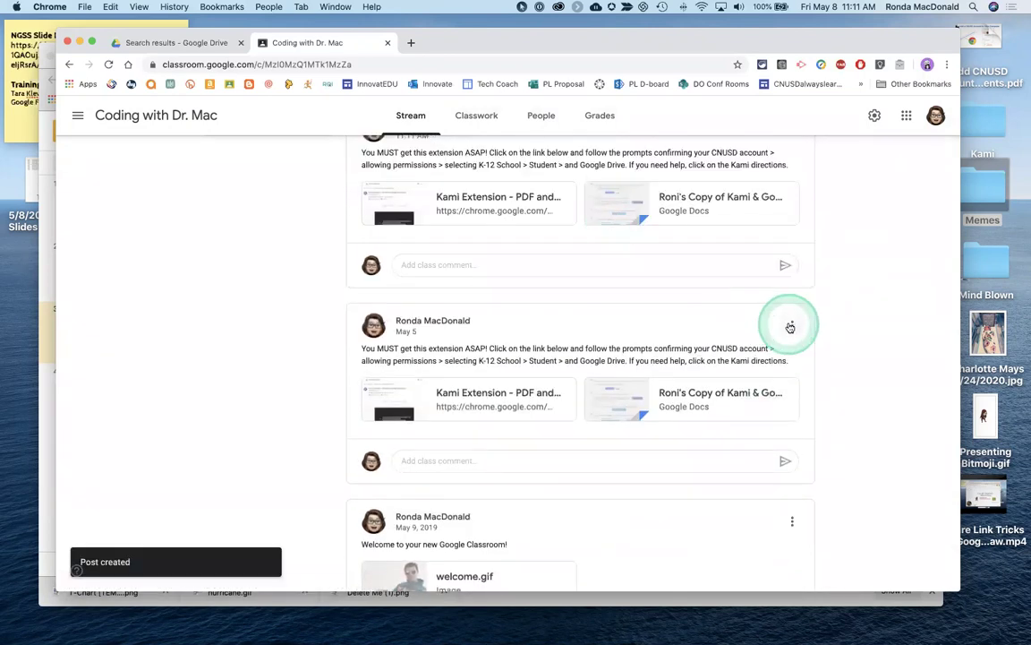
# Step: Delete the older May 5 Kami extension announcement from the class stream
pyautogui.click(791, 325)
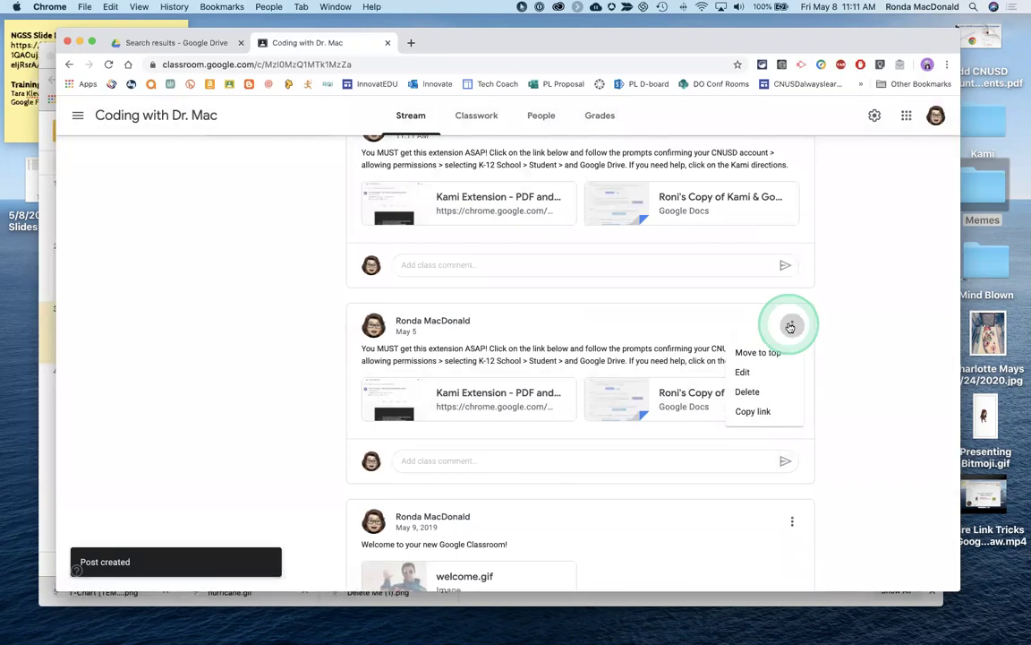
pyautogui.click(750, 392)
pyautogui.click(558, 371)
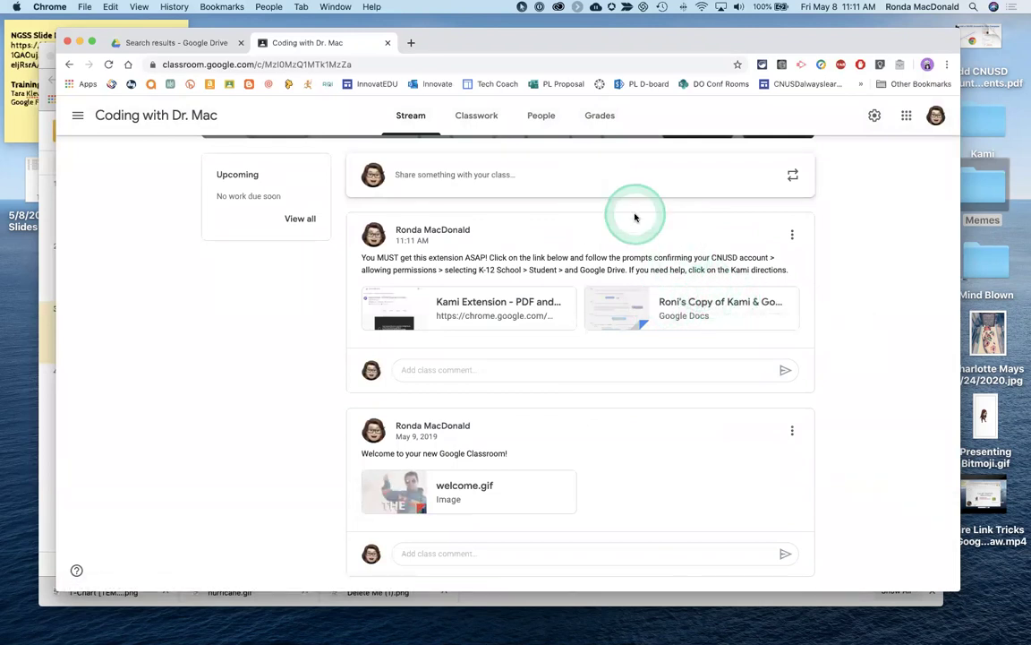
pyautogui.scroll(3, 635, 217)
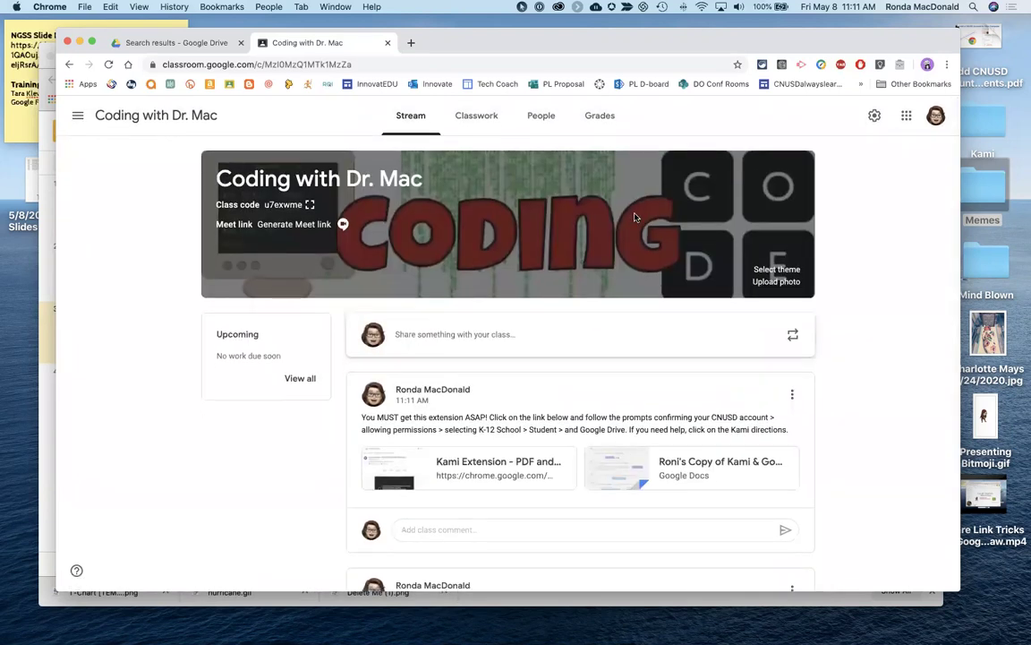
# Step: Review the Kami instructions PDF and the Kami-The Annotation Tool presentation in the other browser window, and return to Google Classroom
pyautogui.click(511, 186)
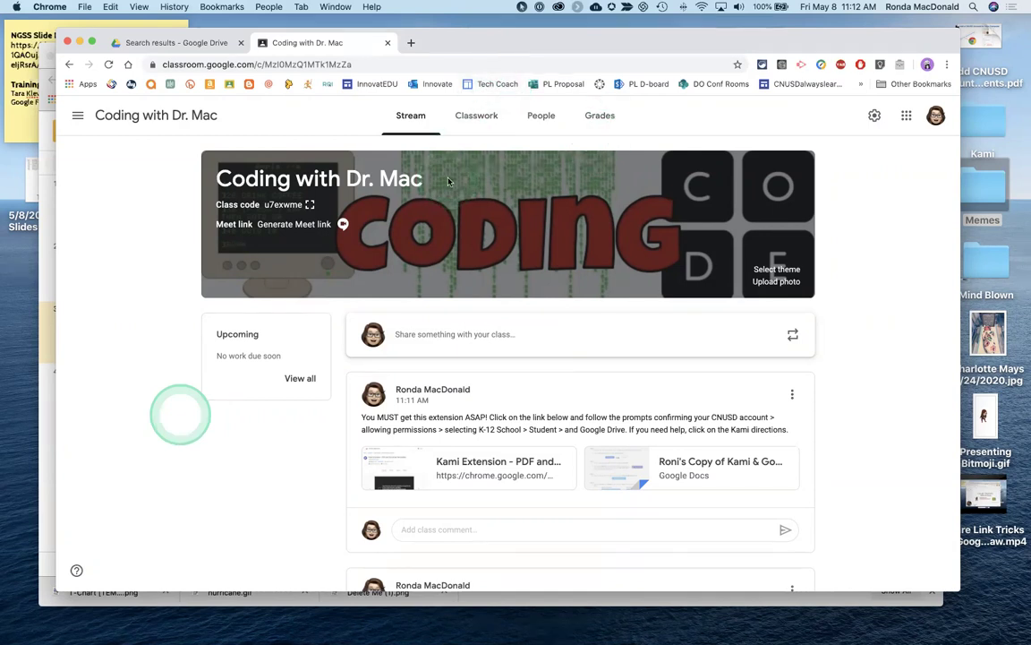
pyautogui.hotkey('ctrl', 'Up')
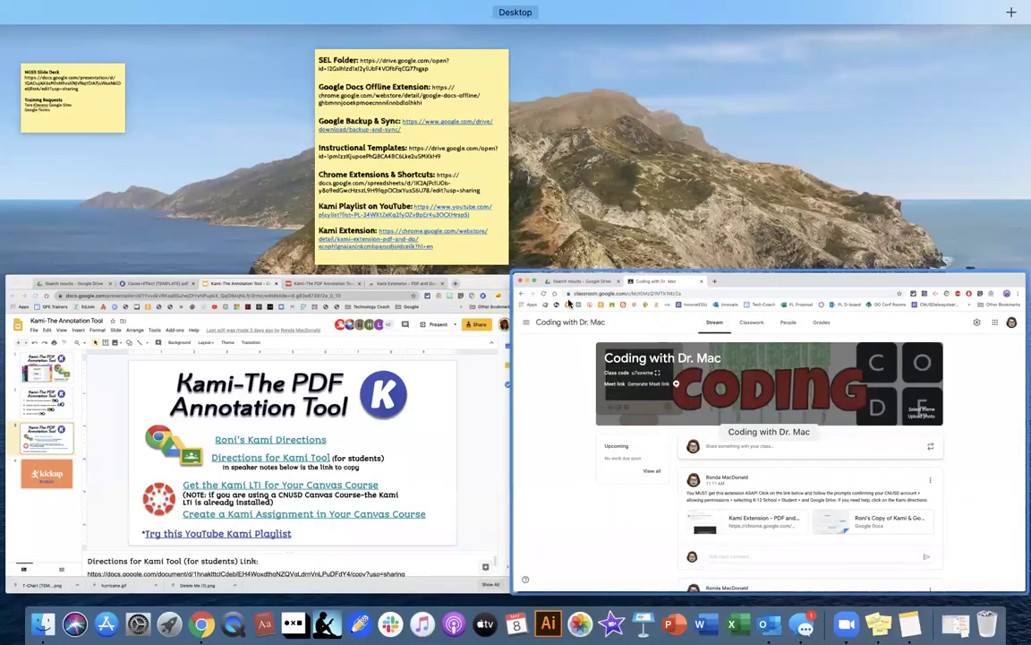
pyautogui.hotkey('ctrl', 'Up')
pyautogui.click(571, 58)
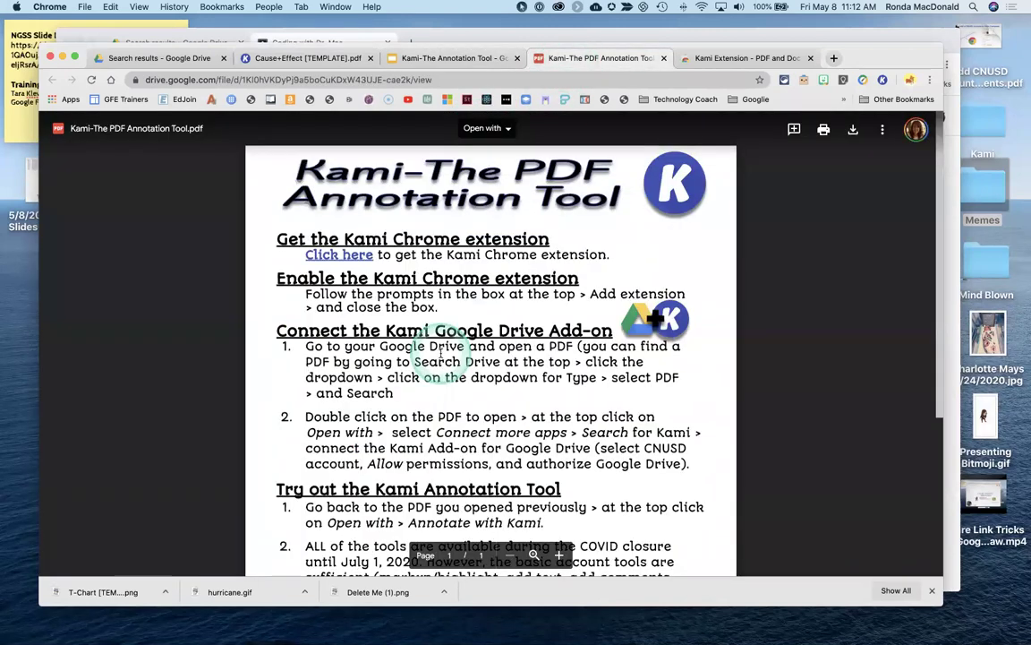
pyautogui.click(408, 58)
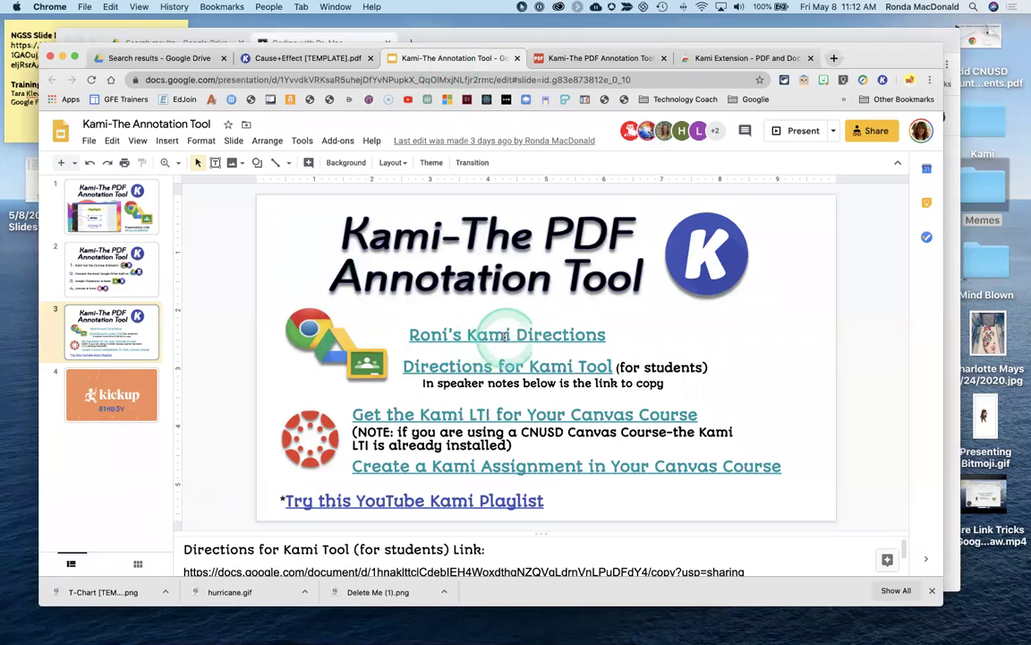
pyautogui.click(584, 58)
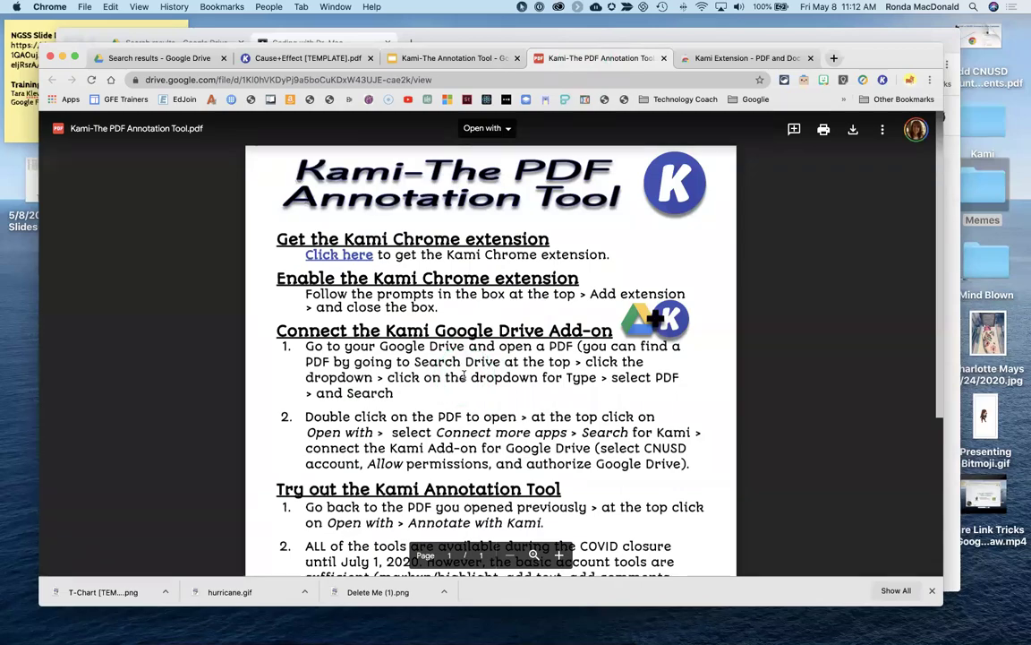
pyautogui.hotkey('ctrl', 'Up')
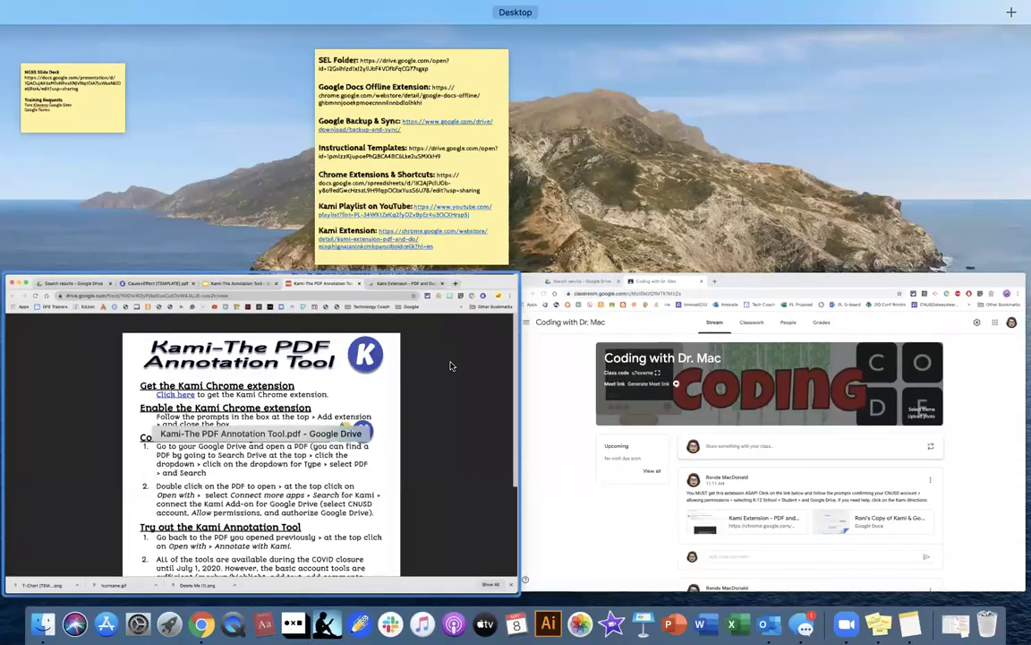
pyautogui.click(770, 402)
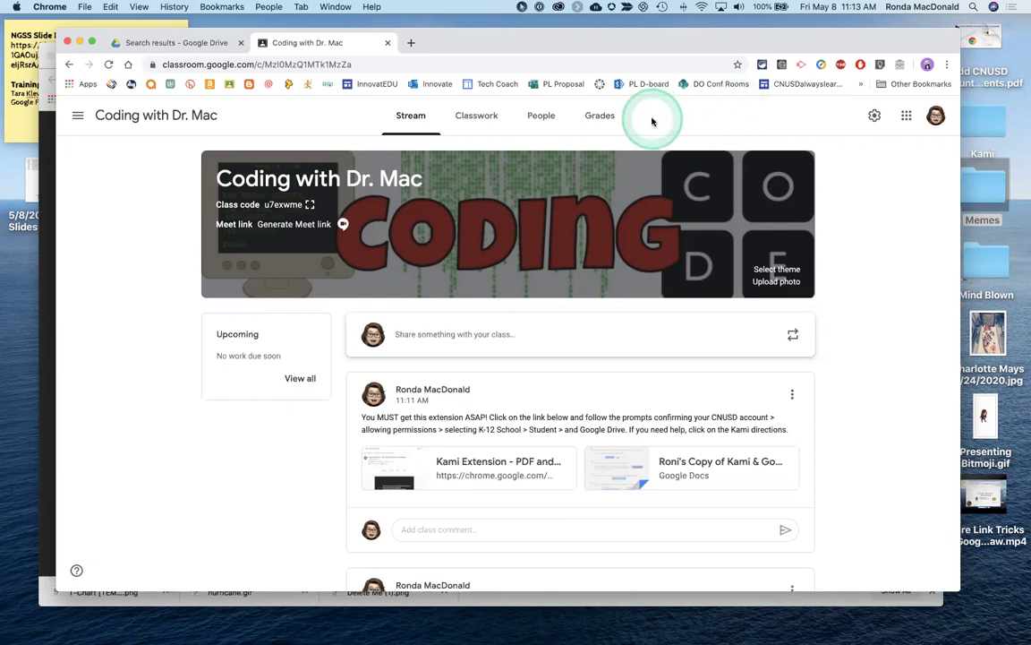
# Step: Open the class's Classwork page, then enable the Kami Extension in the browser and reload the page
pyautogui.click(476, 117)
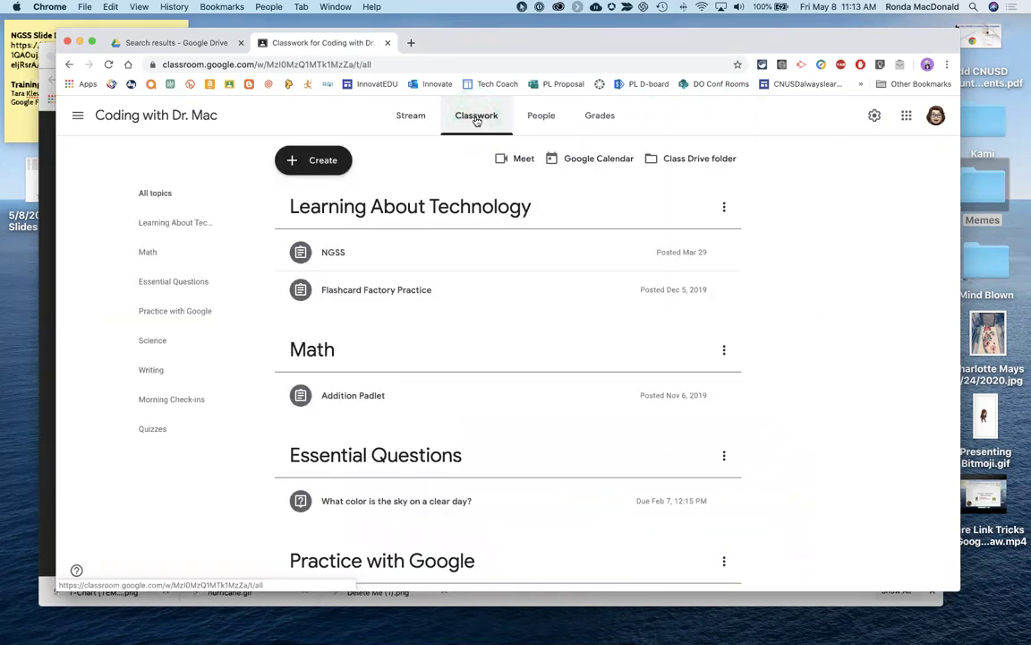
pyautogui.click(323, 161)
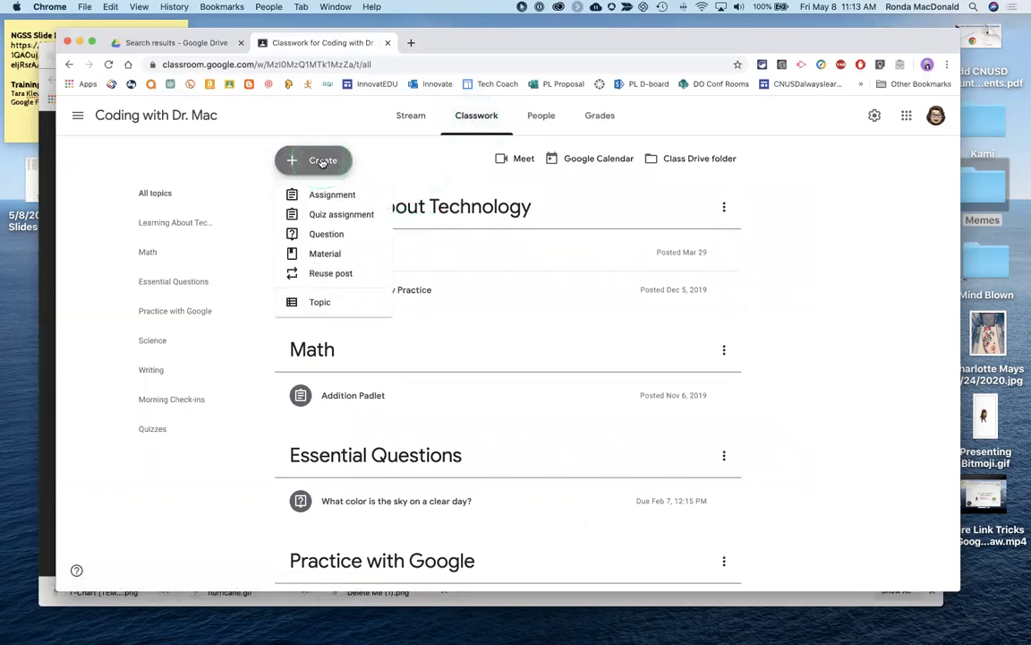
pyautogui.click(762, 67)
pyautogui.scroll(-5, 666, 394)
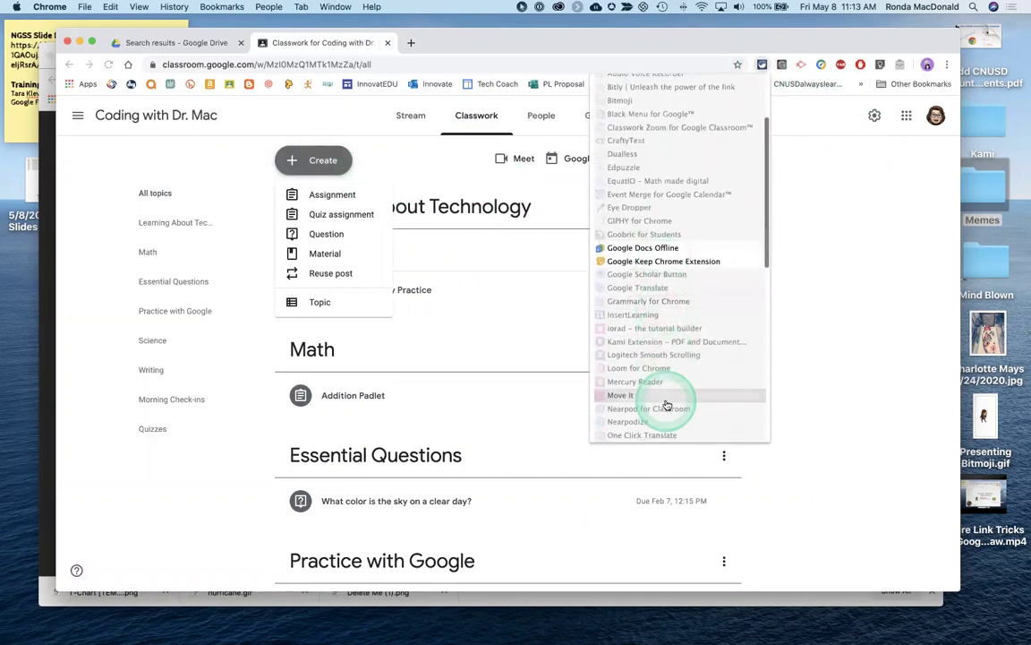
pyautogui.click(673, 341)
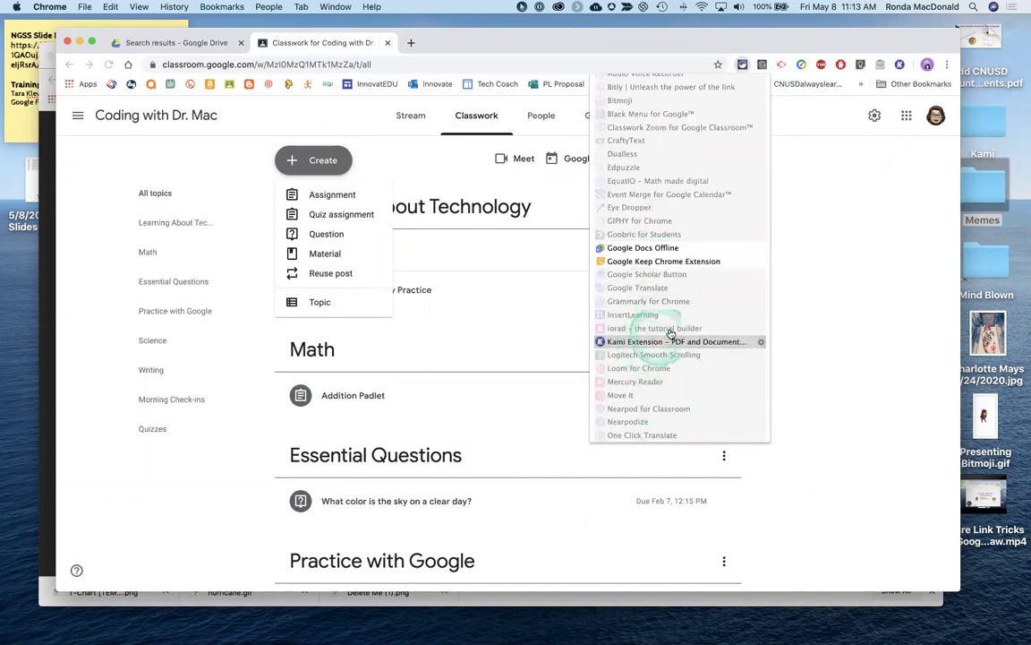
pyautogui.click(831, 185)
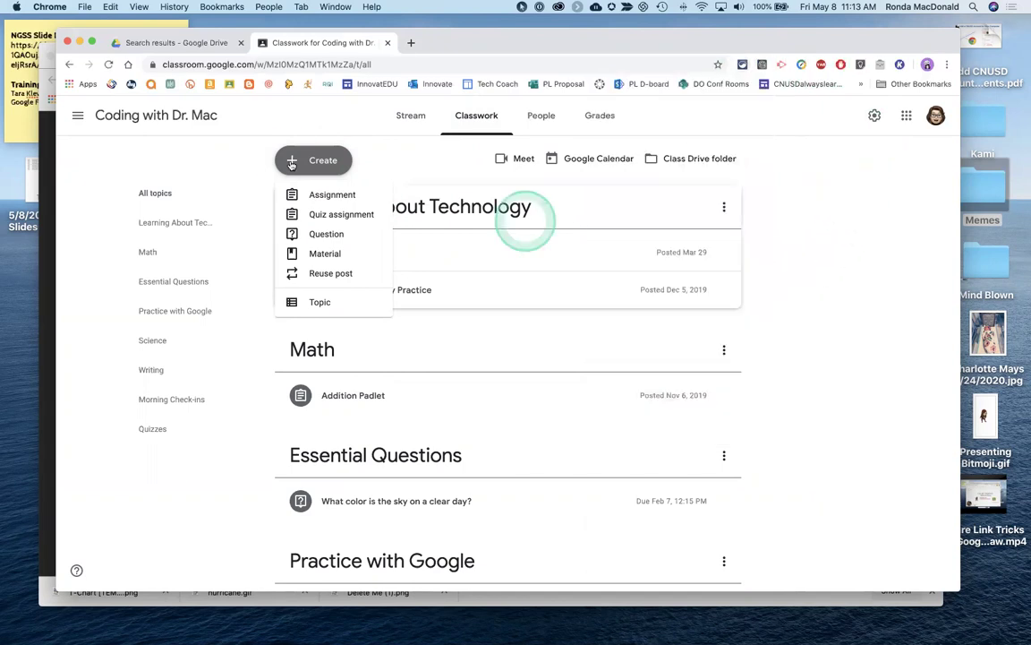
pyautogui.click(109, 68)
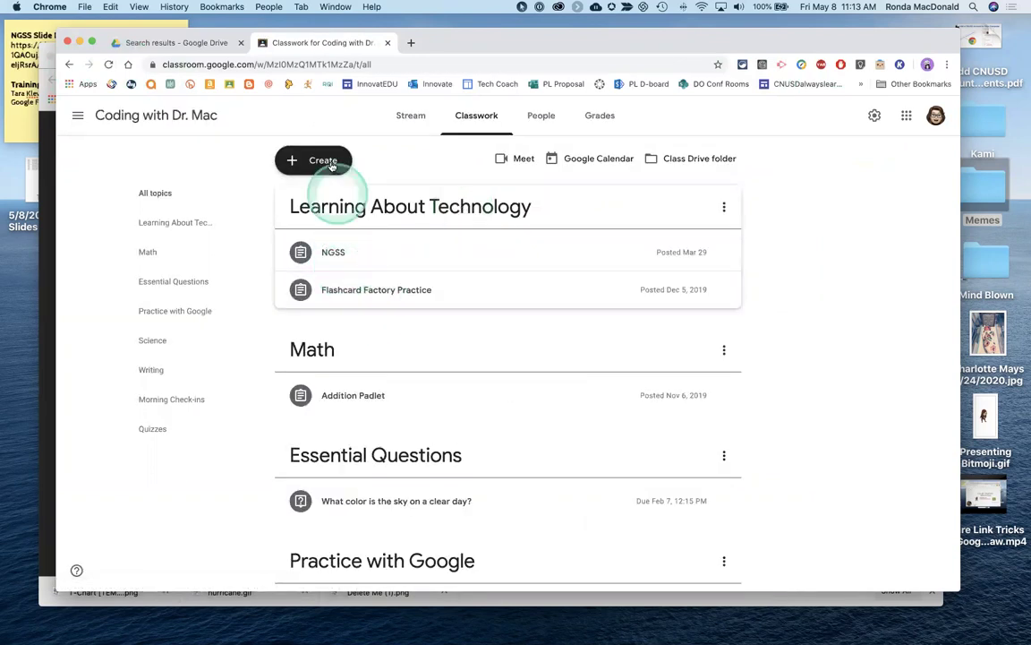
# Step: Create a new Kami assignment for Coding with Dr. Mac and title it "Sunflower"
pyautogui.click(323, 161)
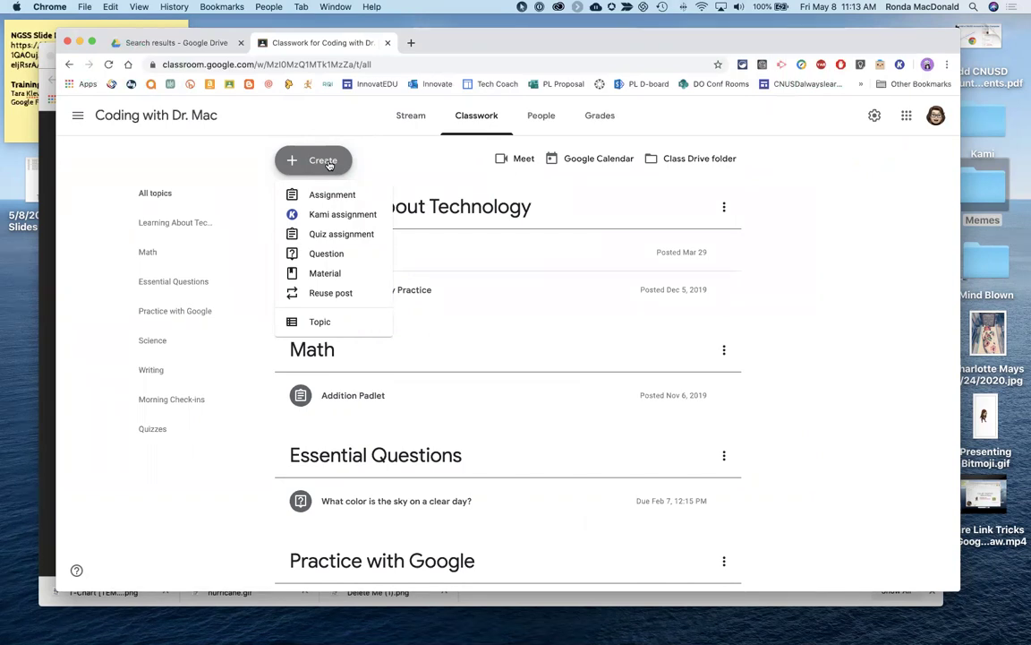
pyautogui.click(334, 214)
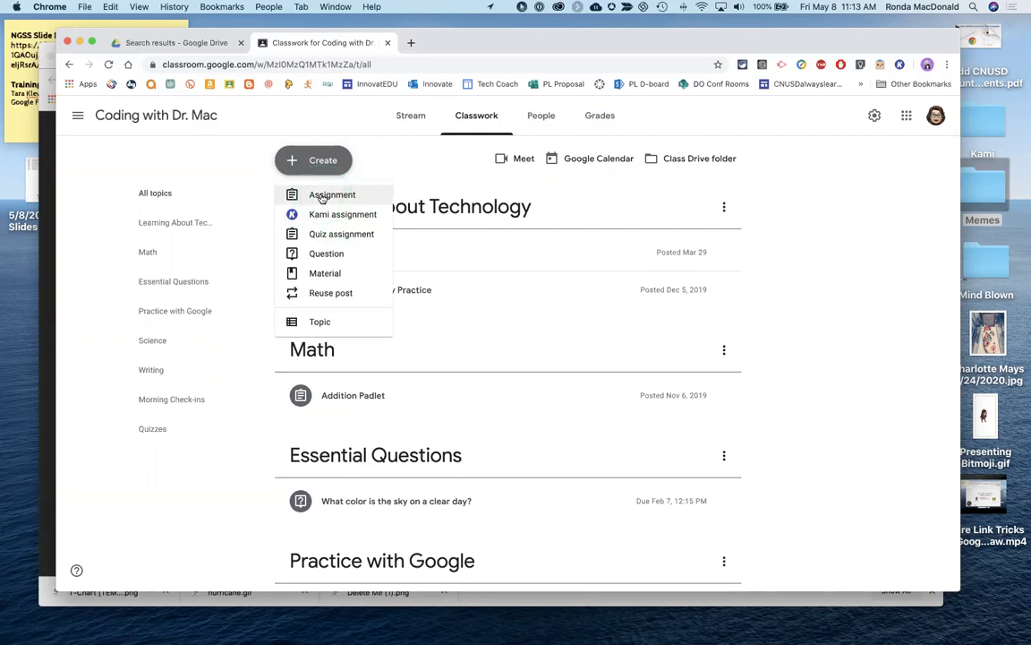
pyautogui.click(336, 215)
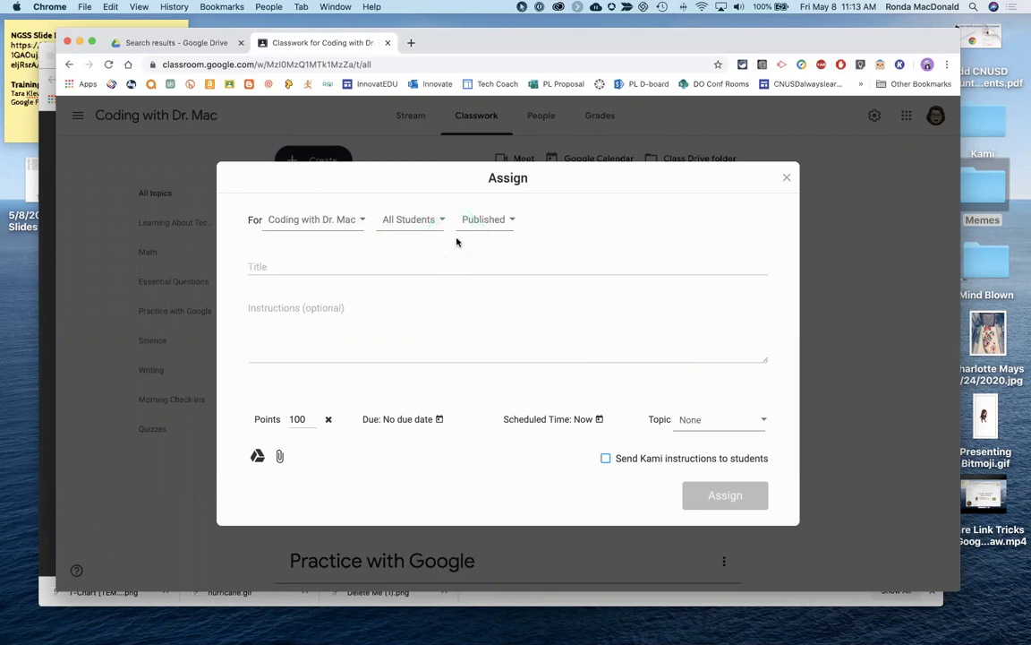
pyautogui.click(405, 261)
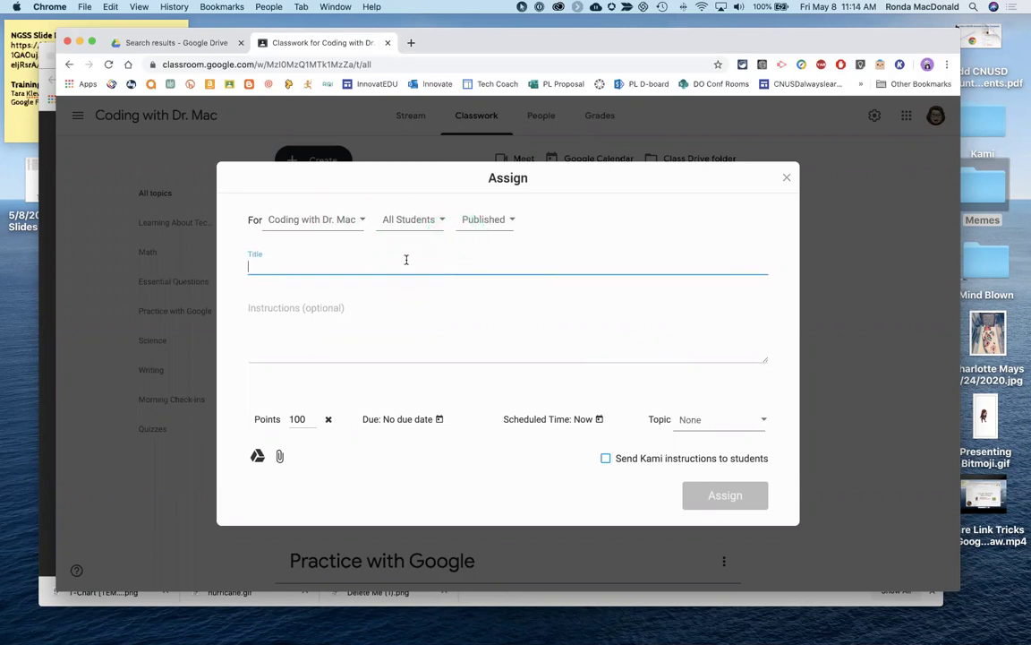
pyautogui.click(405, 260)
pyautogui.write('Sunflower')
# Step: Enter the instructions "Watch the video and fill out the graphic organizer. If you need help with using Kami, click on the tutorial below."
pyautogui.click(364, 304)
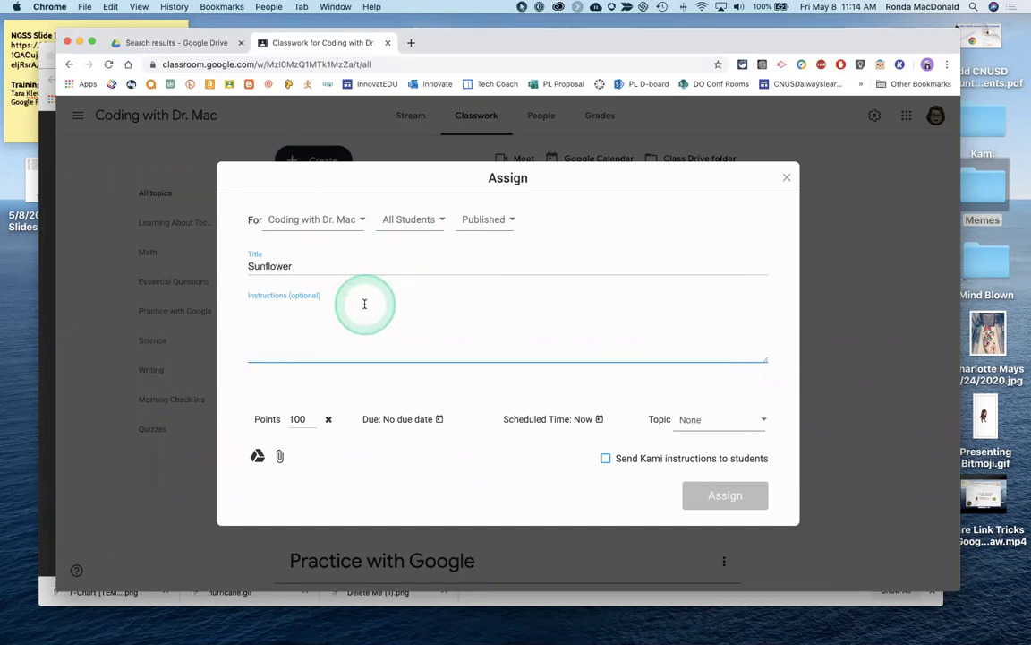
pyautogui.write('Watch the ')
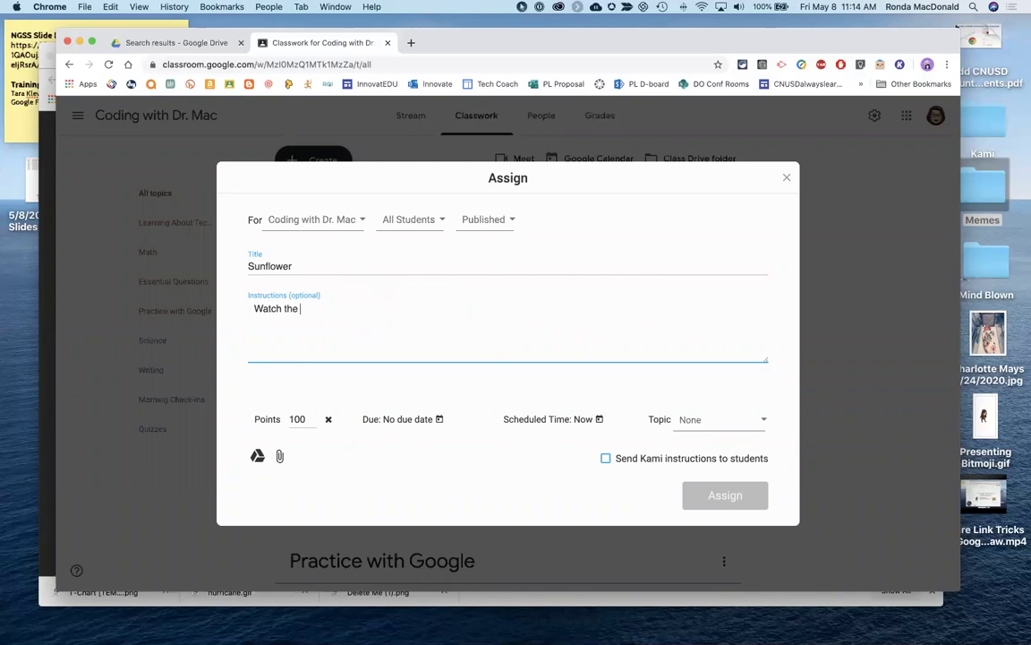
pyautogui.write('video and fill out the graphic organizer')
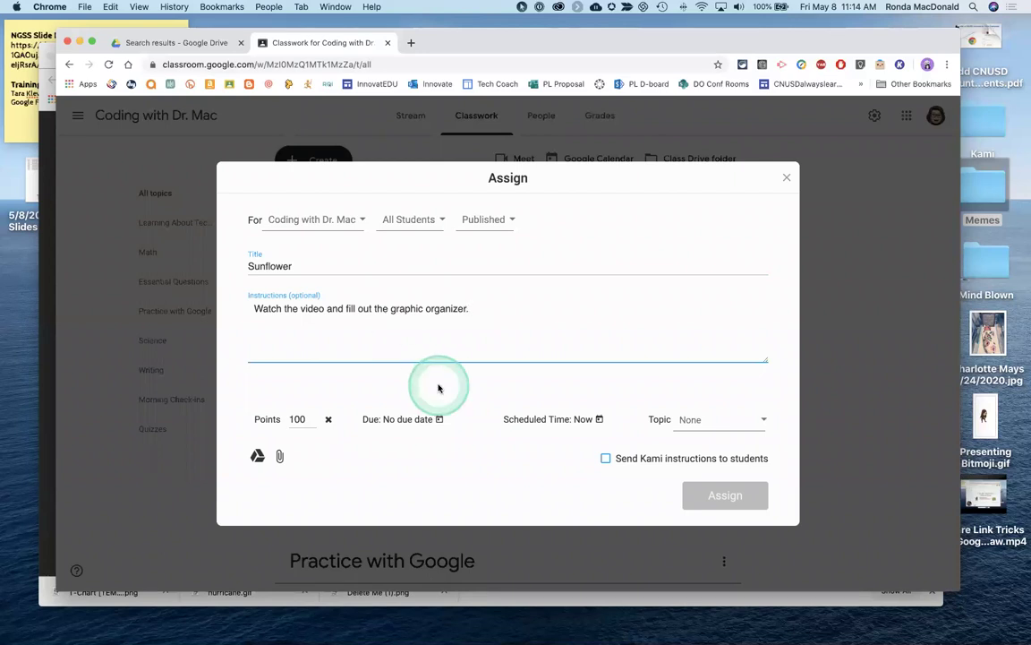
pyautogui.write('.')
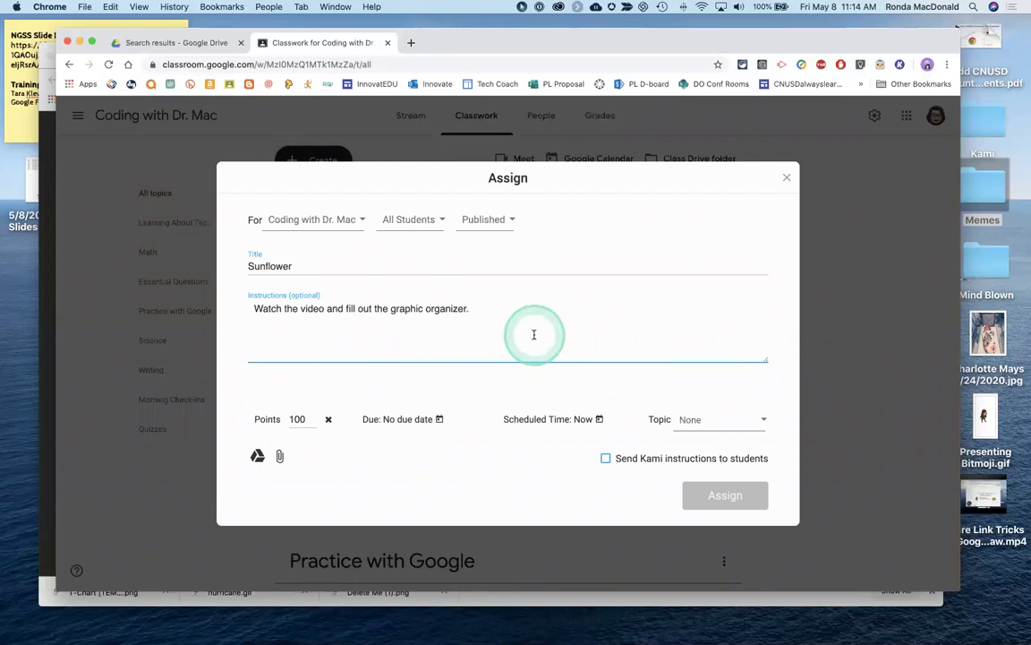
pyautogui.write(' If you n')
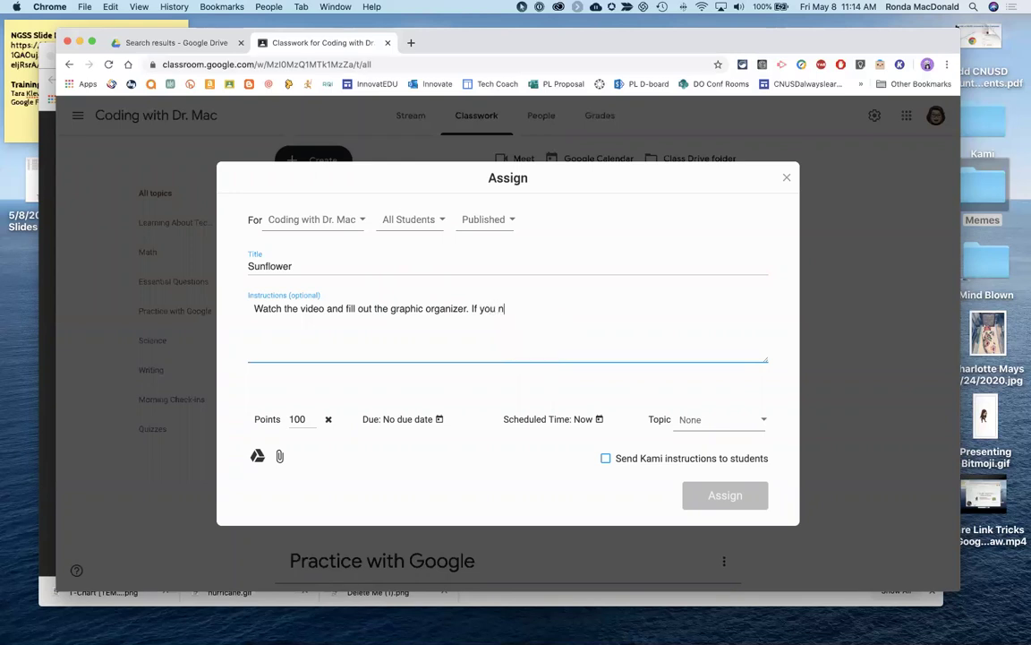
pyautogui.write('eed help with using ')
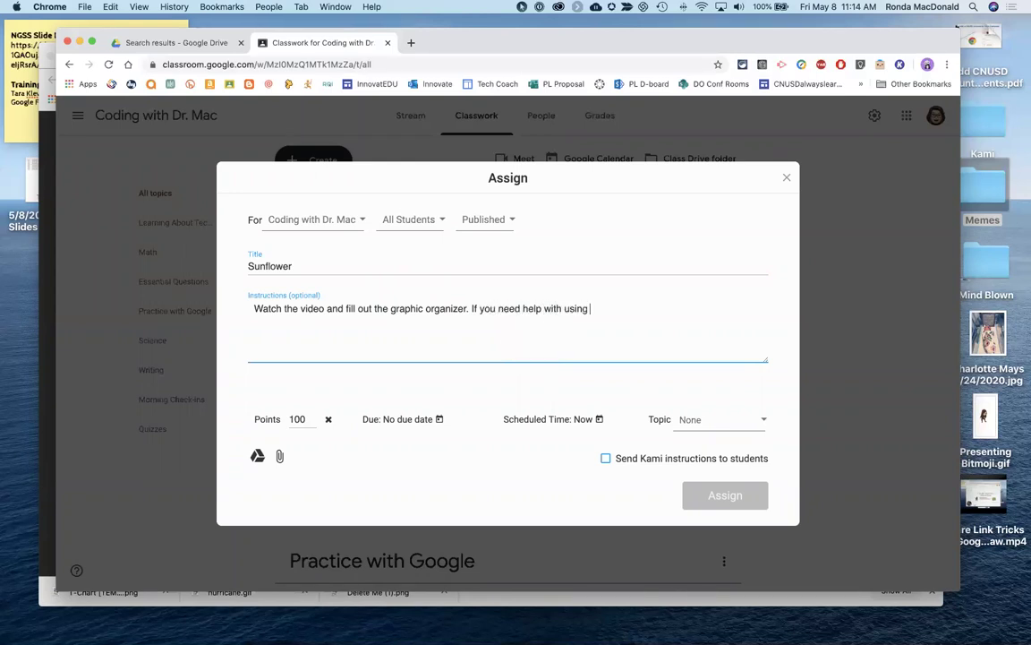
pyautogui.write('Kami. click on the tutoria')
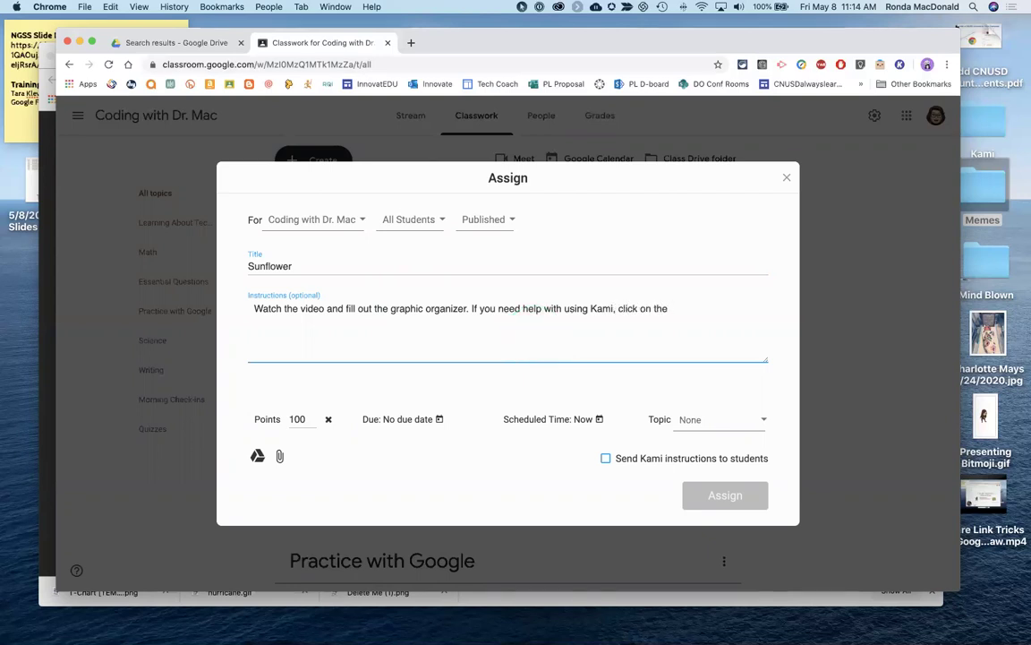
pyautogui.write('below.')
pyautogui.click(686, 430)
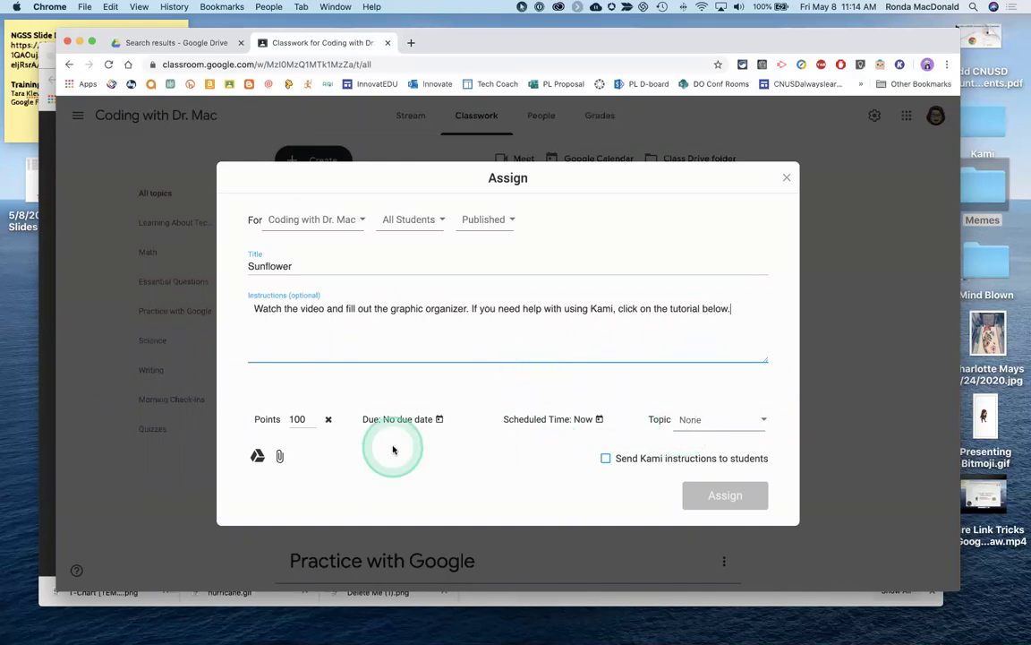
# Step: Set the Sunflower assignment to 10 points with a due date of May 15, 2020
pyautogui.click(309, 419)
pyautogui.press('BackSpace')
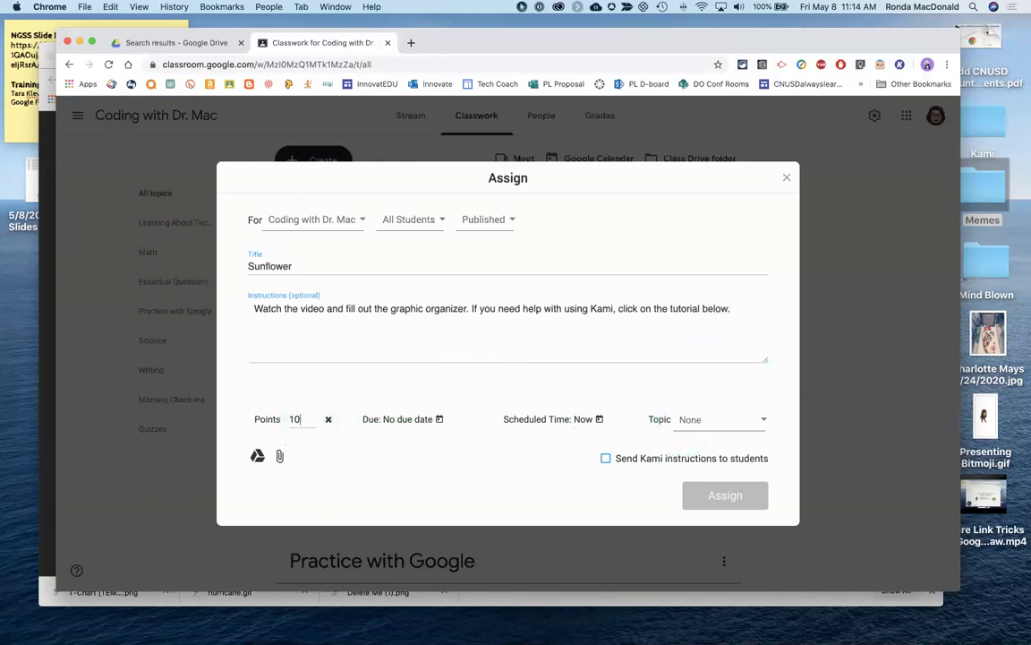
pyautogui.click(415, 420)
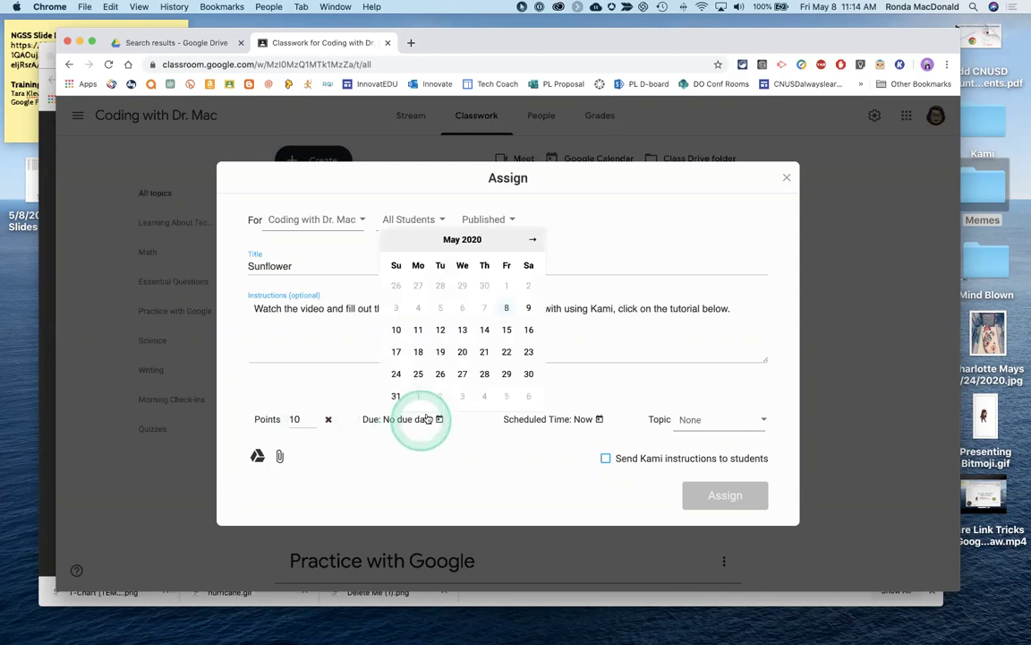
pyautogui.click(506, 329)
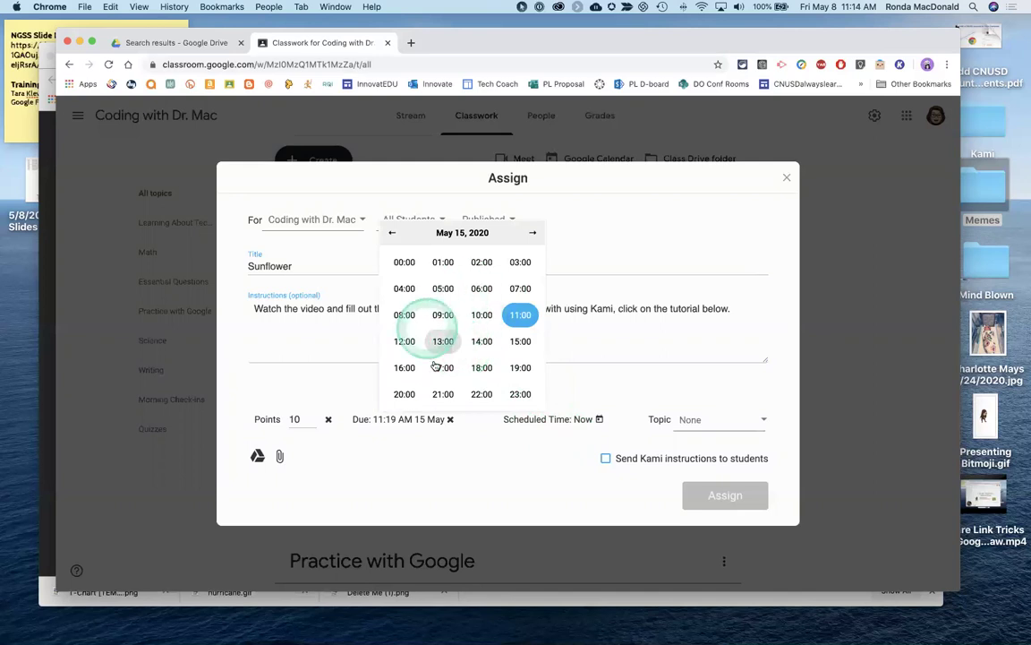
pyautogui.click(608, 347)
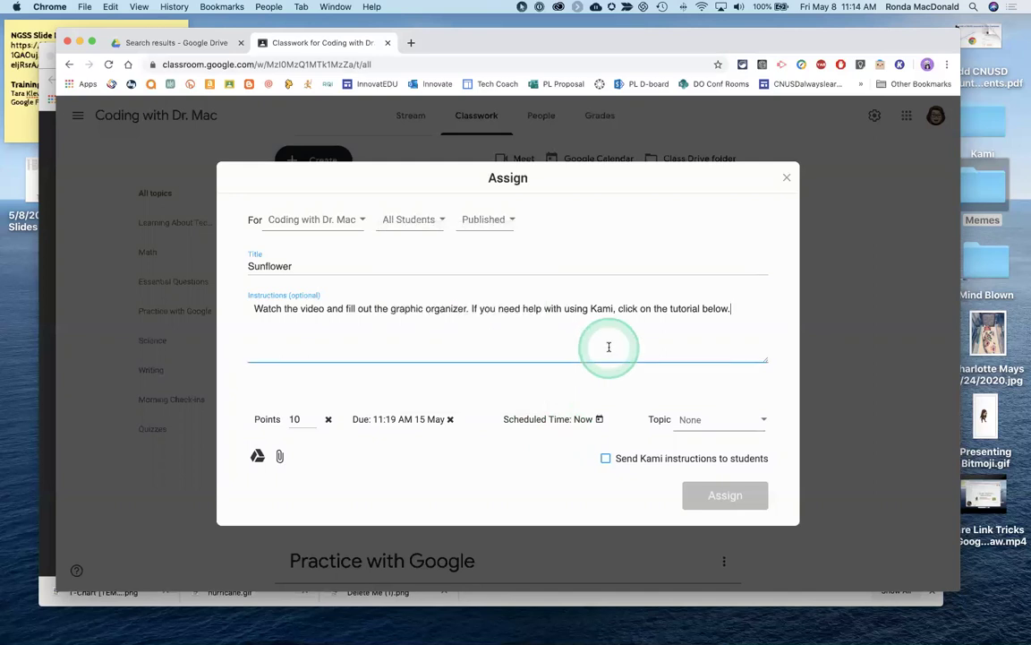
# Step: Set the Sunflower assignment's topic to Learning About Technology and include the Kami instructions for students
pyautogui.click(690, 419)
pyautogui.click(631, 473)
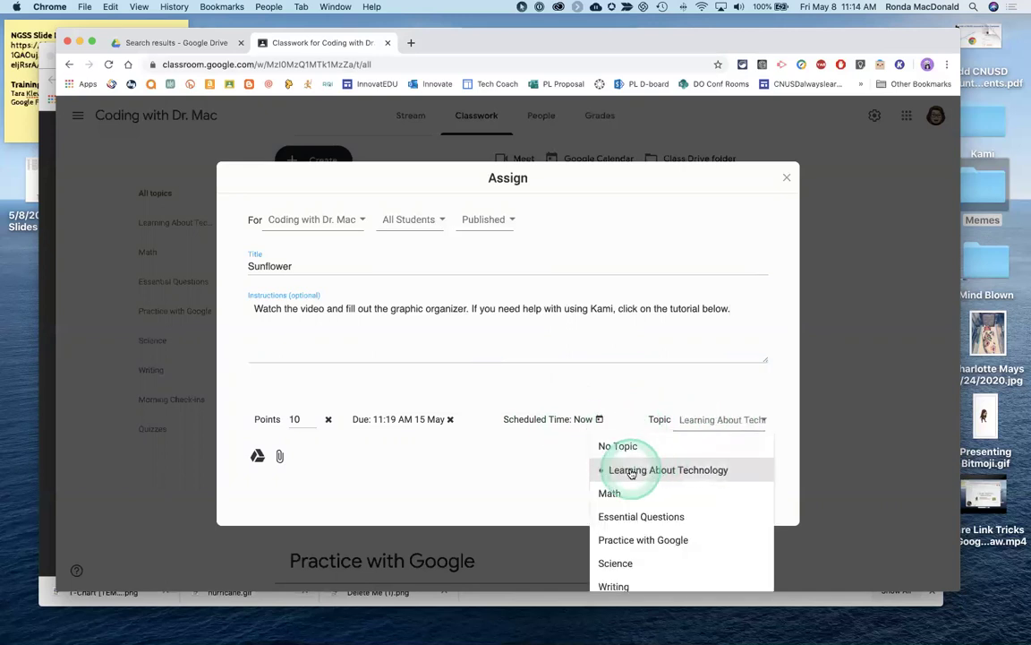
pyautogui.click(533, 461)
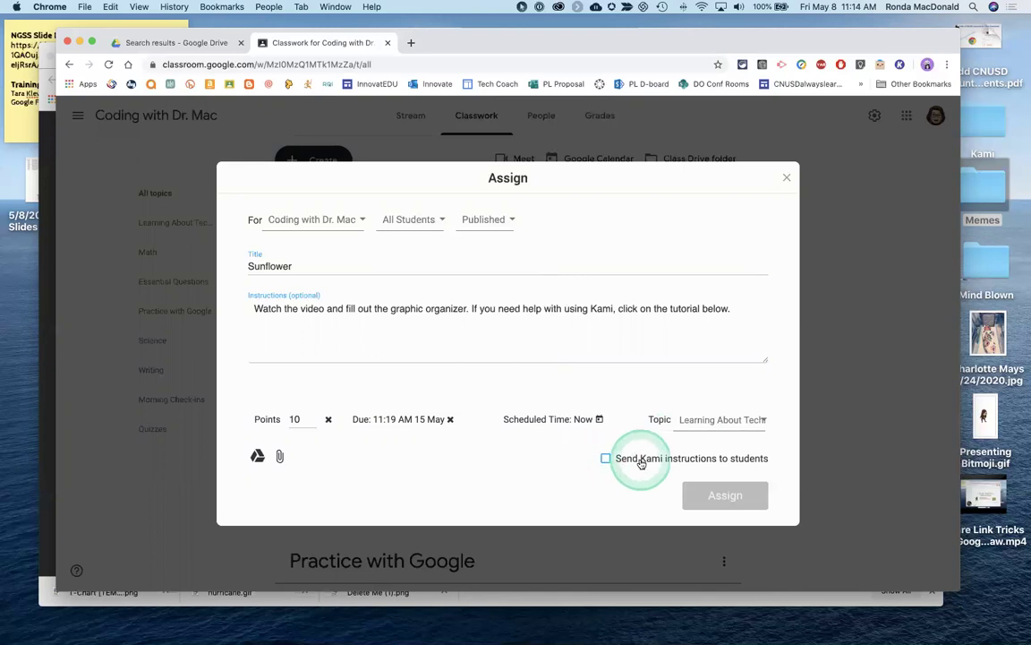
pyautogui.click(606, 458)
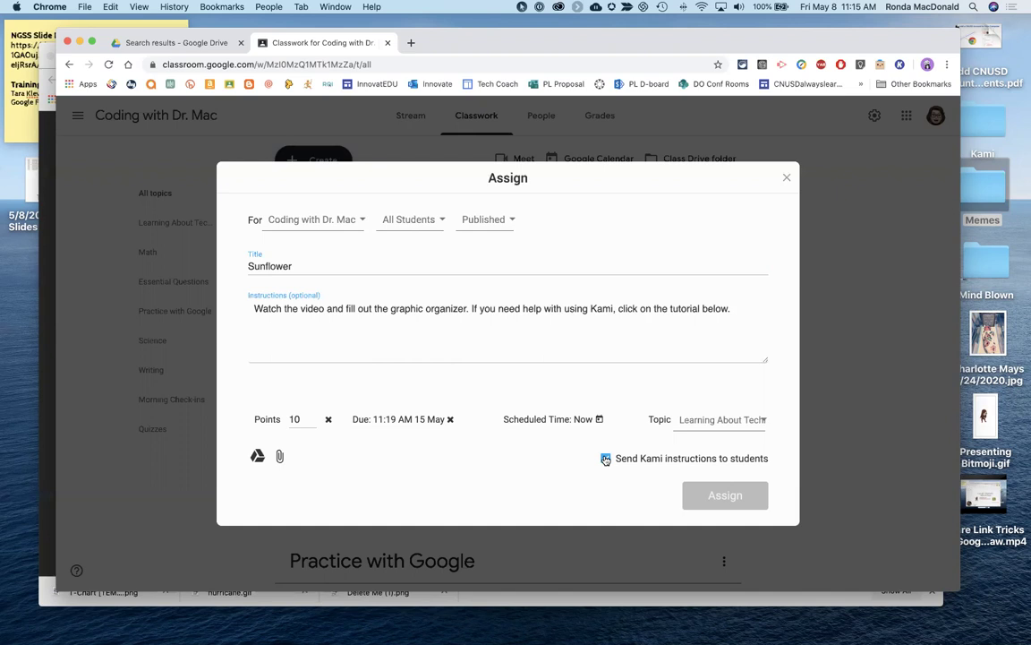
pyautogui.click(605, 458)
pyautogui.click(311, 458)
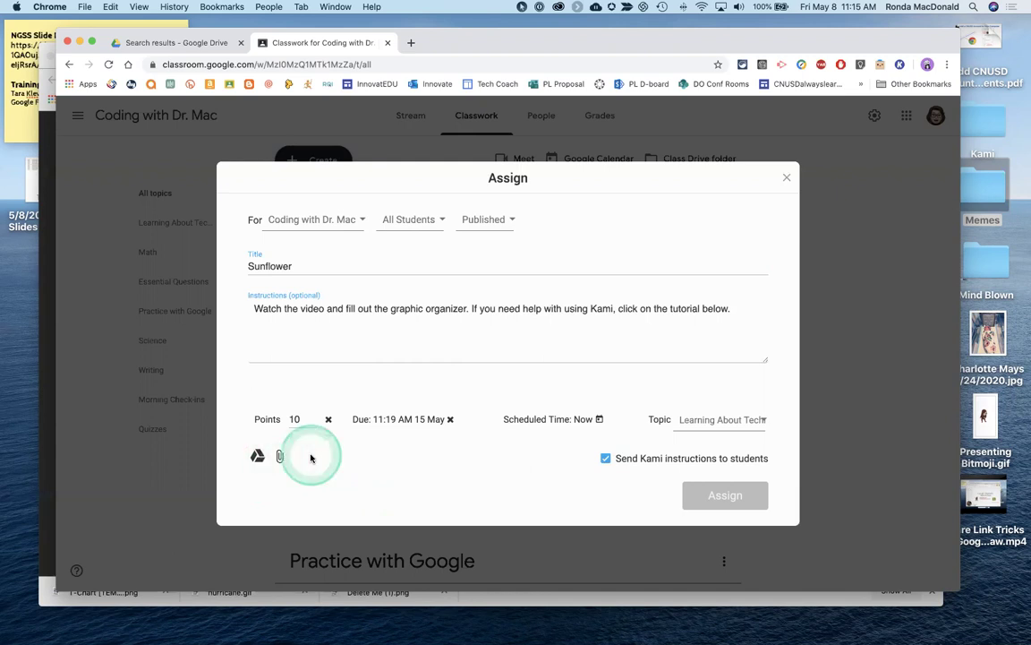
# Step: Search Google Drive for "cause and effect" and attach "Copy of Cause+Effect [TEMPLATE].pdf" to the assignment
pyautogui.click(257, 457)
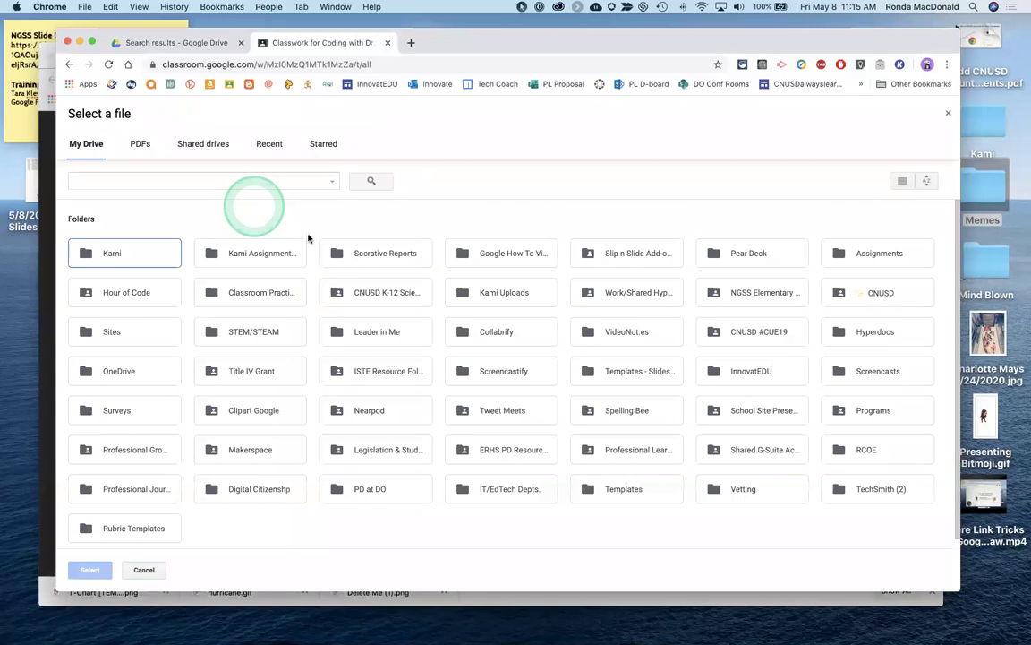
pyautogui.click(239, 180)
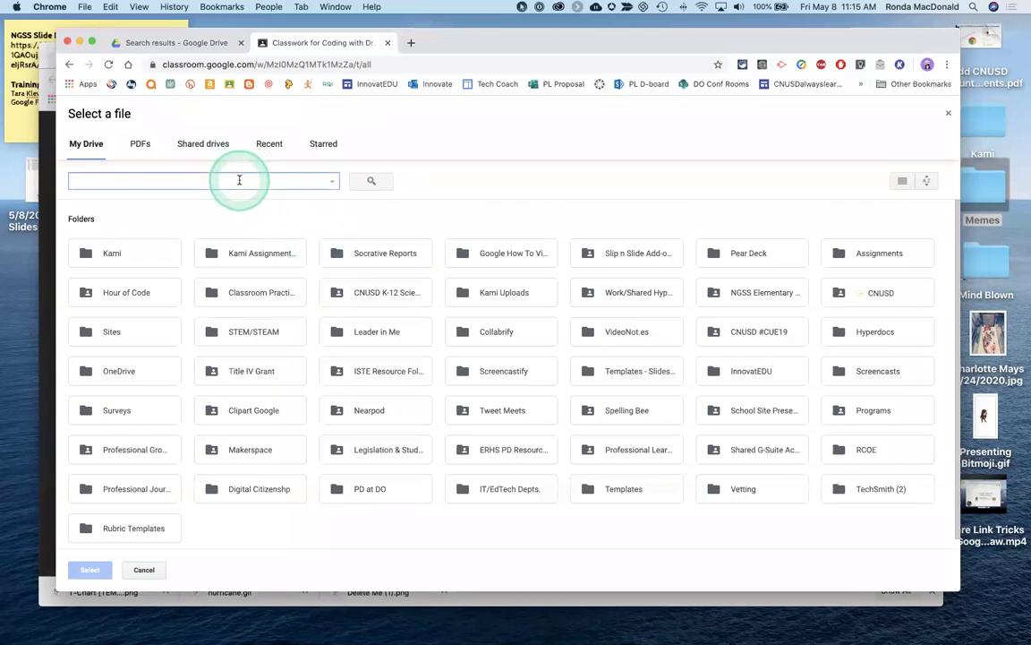
pyautogui.write('cause and effect')
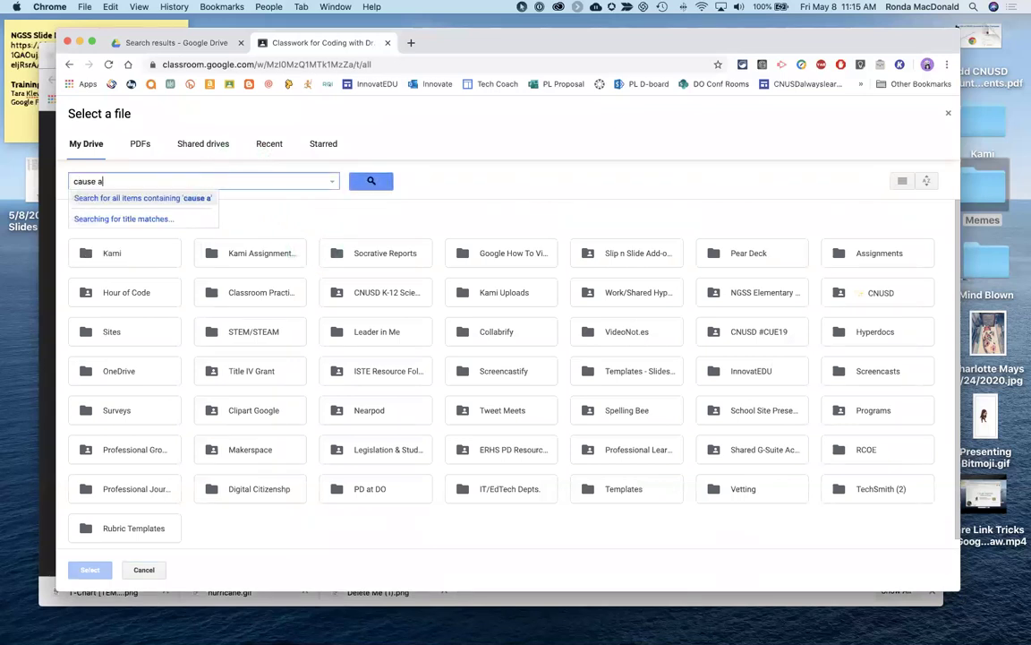
pyautogui.press('Return')
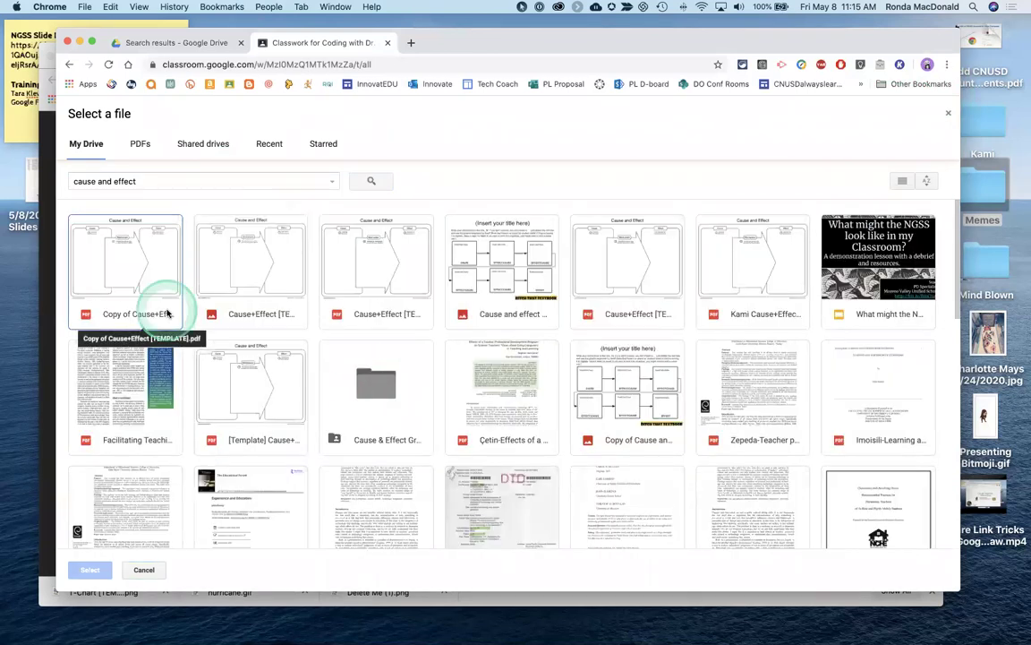
pyautogui.doubleClick(130, 247)
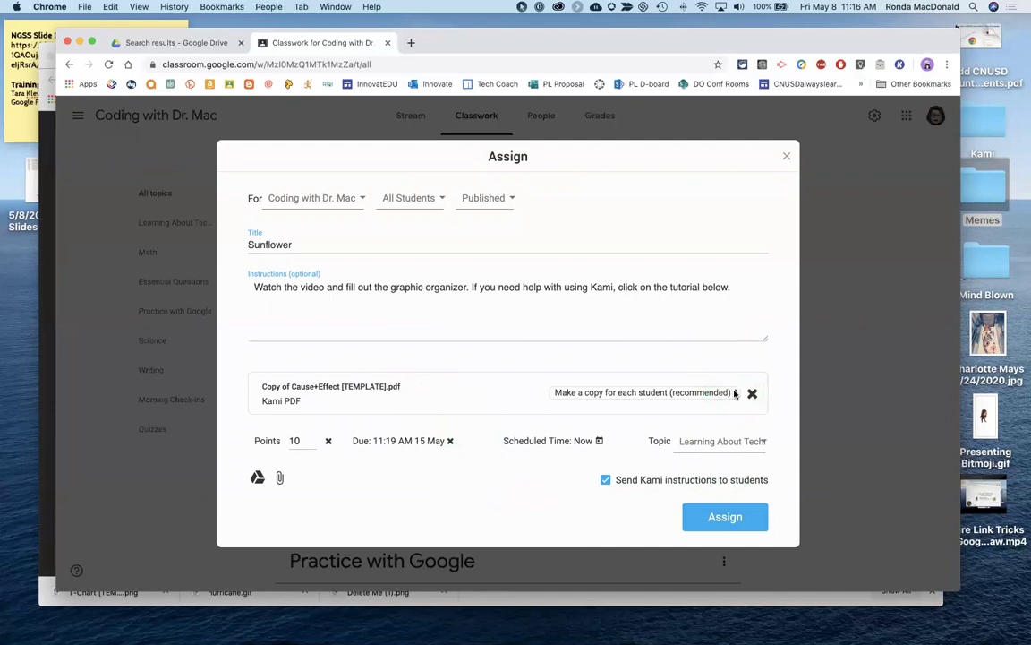
# Step: Keep the attached PDF on "Make a copy for each student (recommended)" and assign Sunflower to the class
pyautogui.click(734, 393)
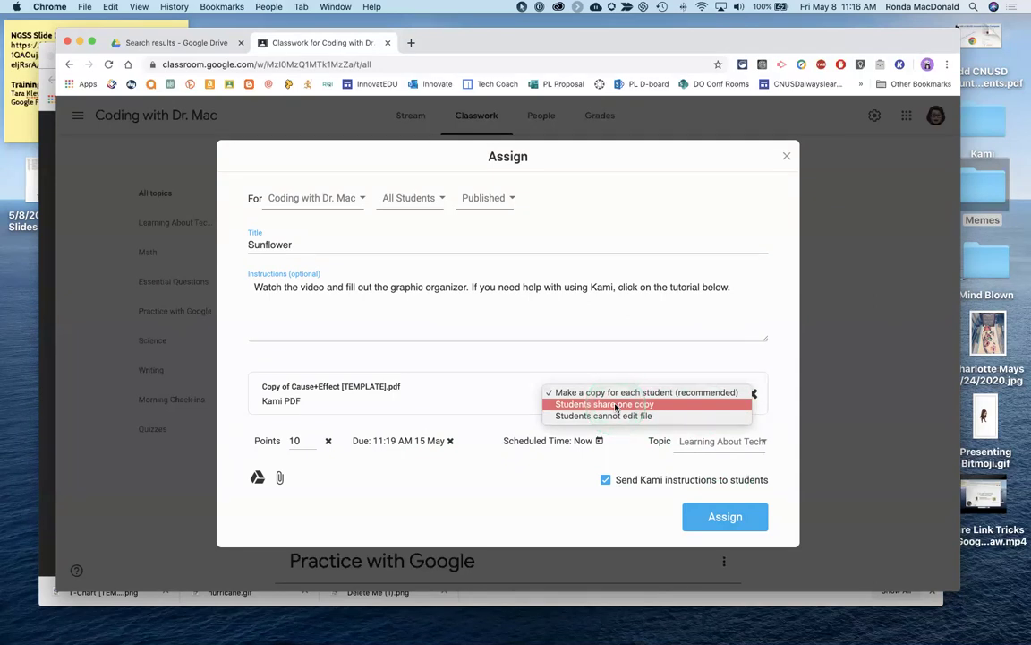
pyautogui.click(649, 393)
pyautogui.click(713, 519)
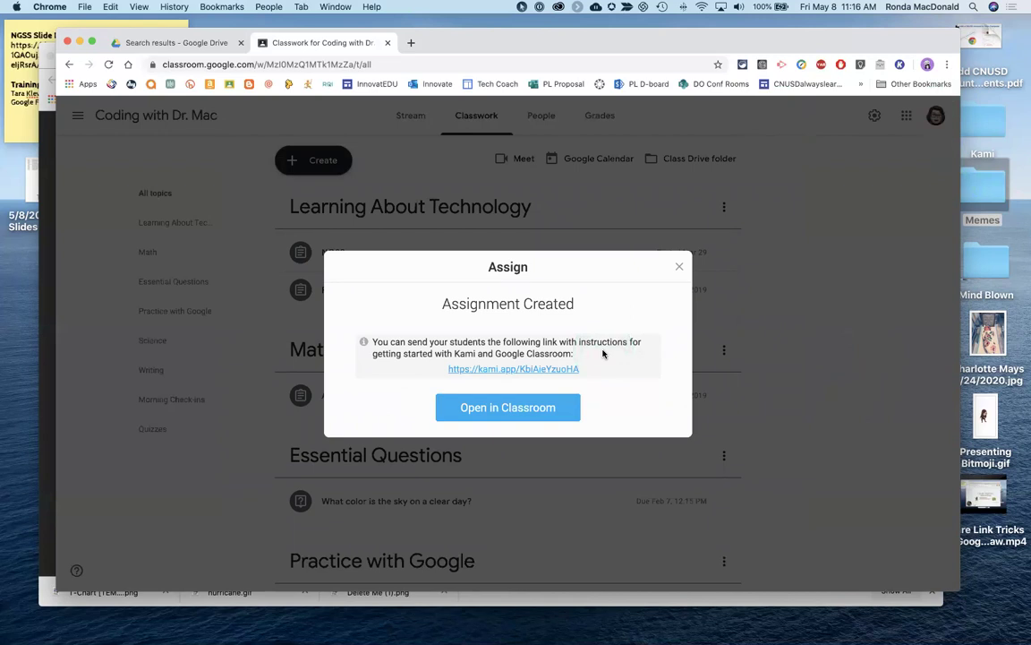
# Step: Open the linked Kami getting-started instructions for students, review the steps, and close the document
pyautogui.click(514, 371)
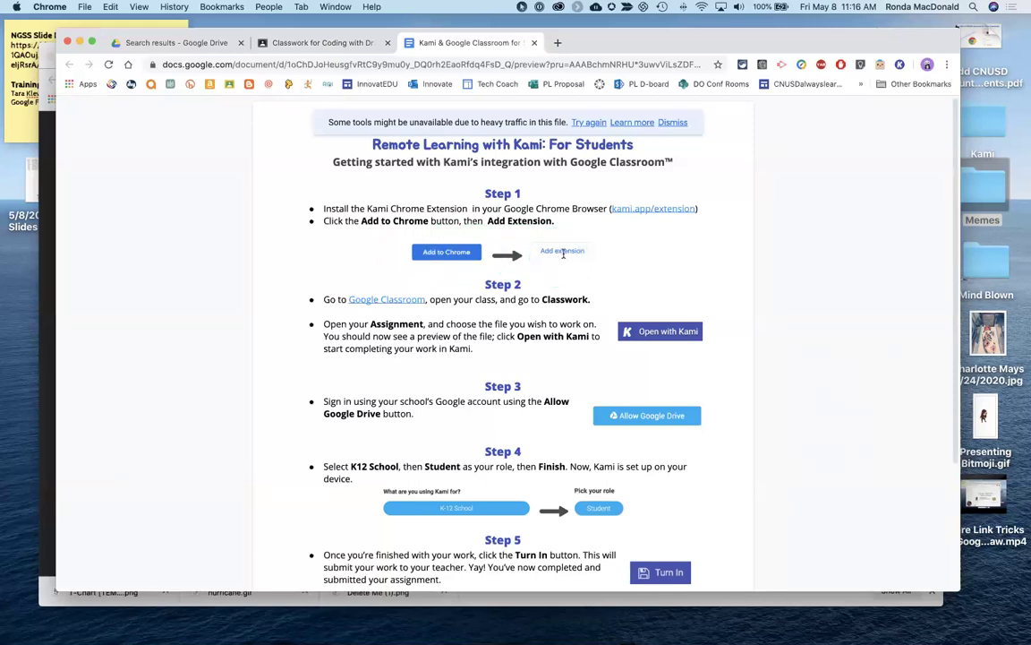
pyautogui.click(652, 208)
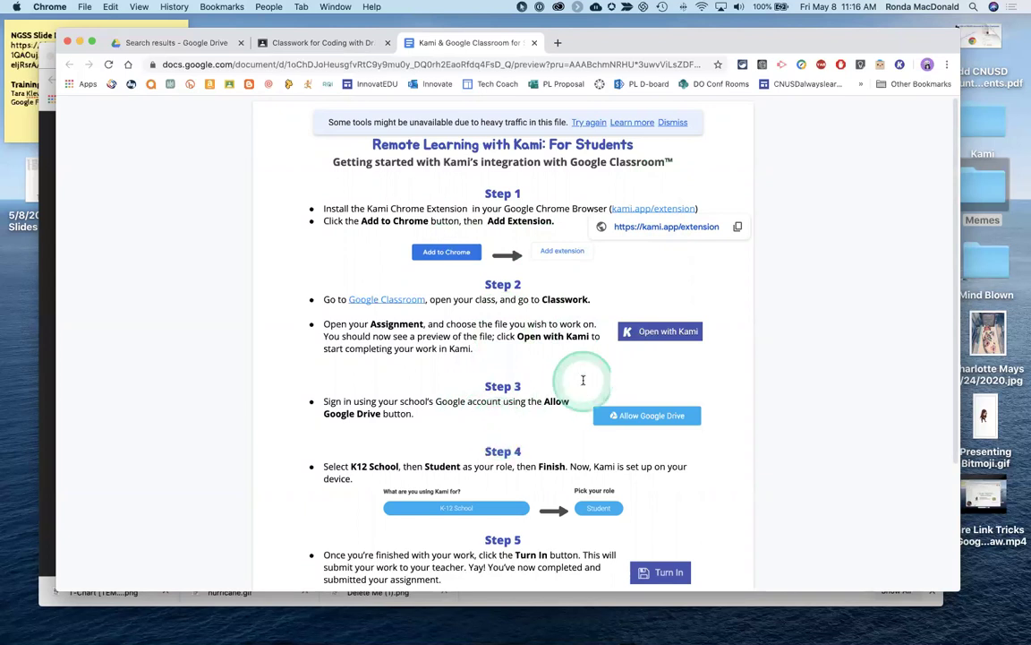
pyautogui.scroll(-5, 583, 379)
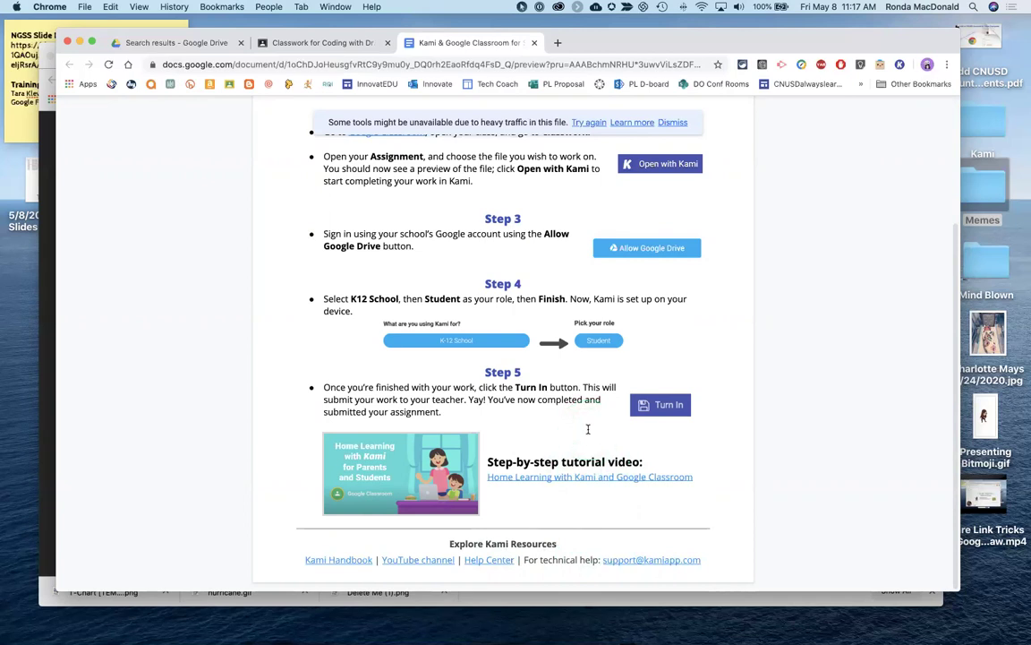
pyautogui.scroll(4, 595, 322)
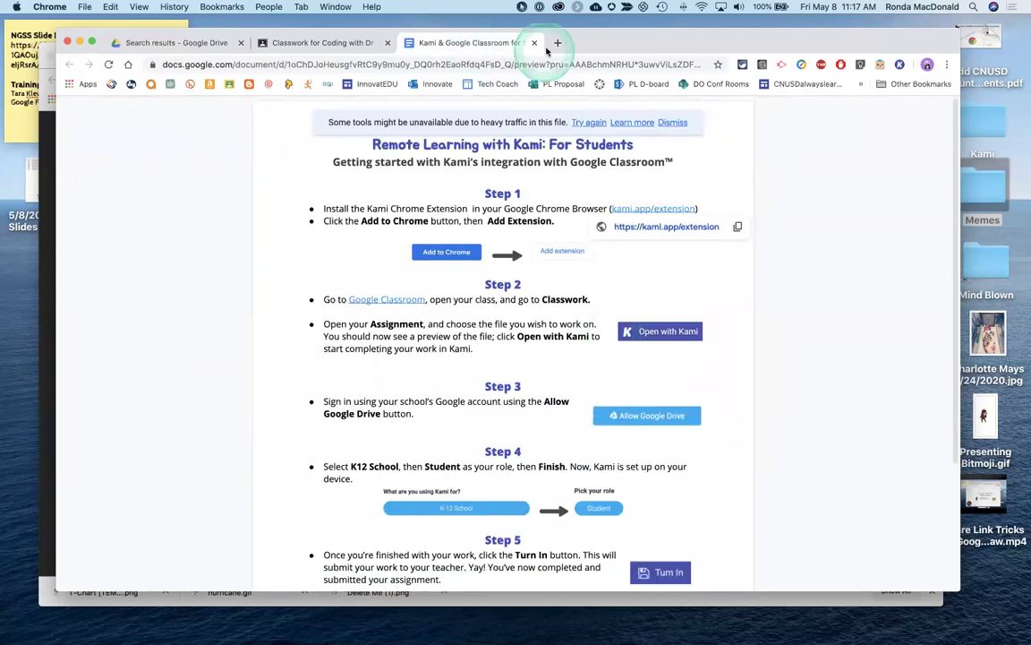
pyautogui.click(534, 44)
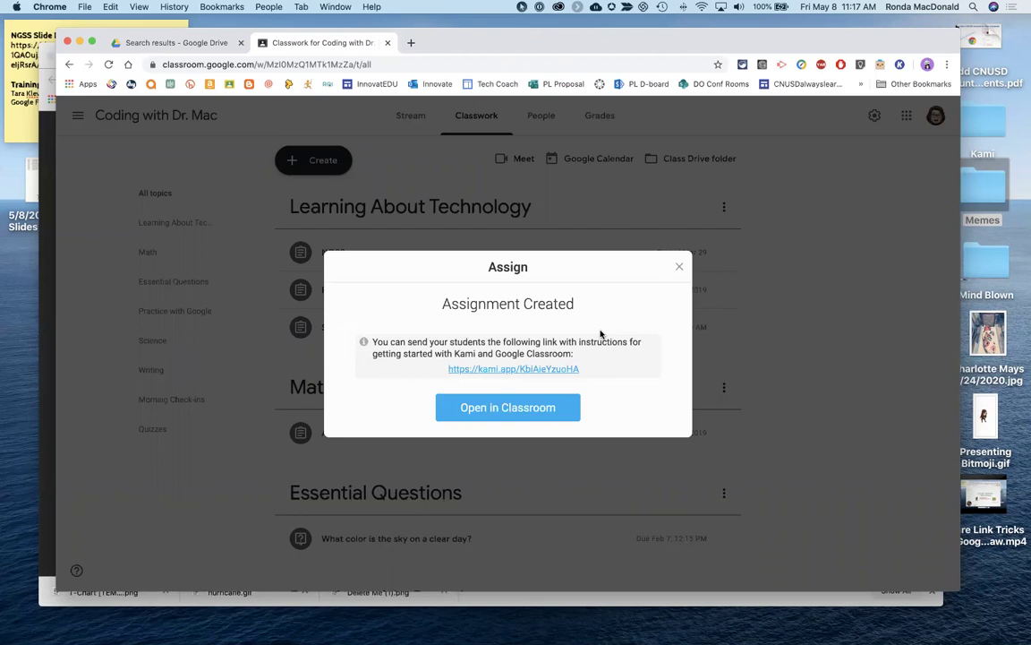
# Step: Open the created Sunflower assignment in Classroom and examine its instructions and attachments
pyautogui.click(523, 407)
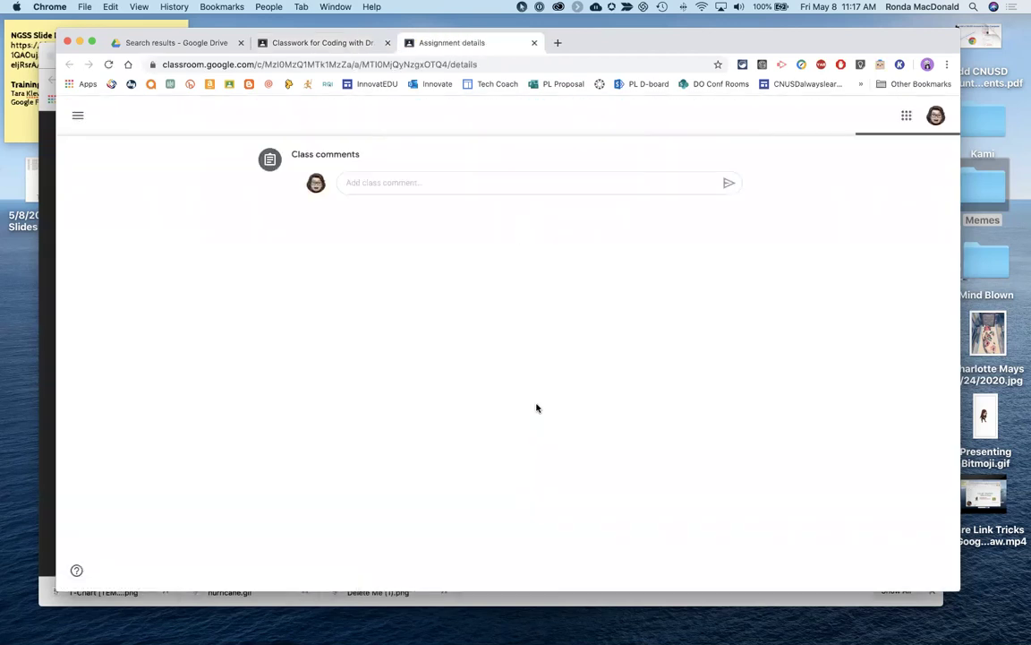
pyautogui.click(880, 301)
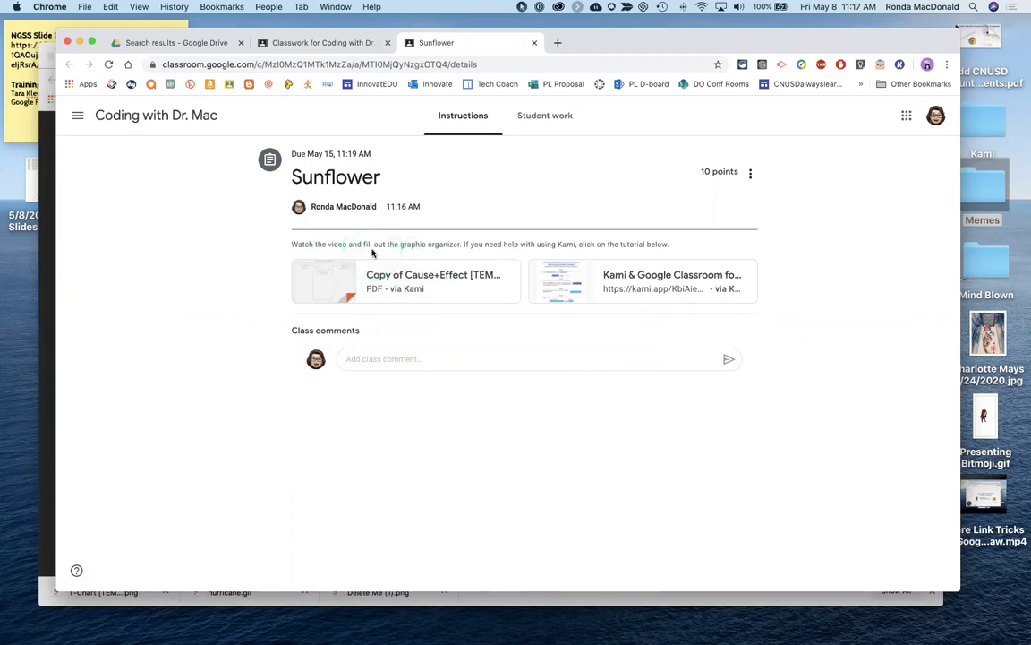
pyautogui.click(434, 282)
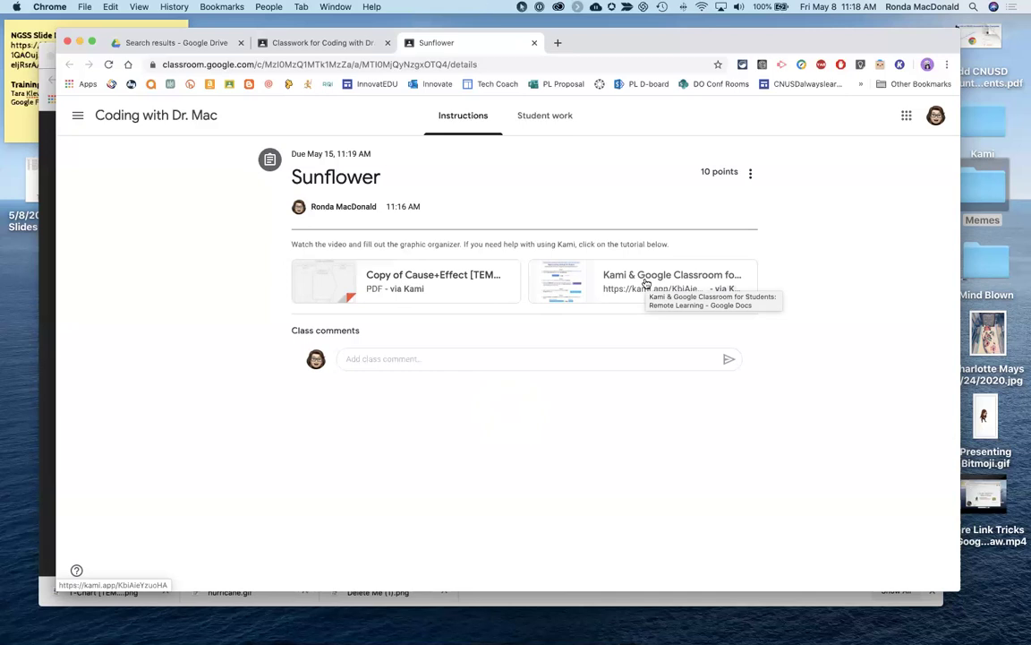
# Step: Return to the Coding with Dr. Mac Classwork page and open the class Drive folder
pyautogui.click(173, 115)
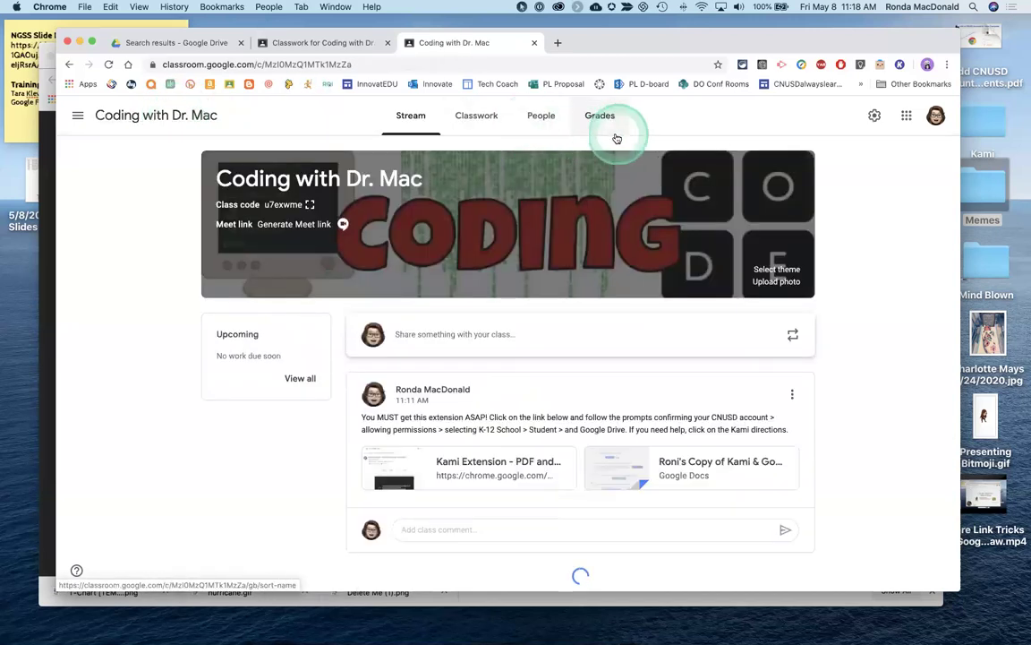
pyautogui.click(469, 117)
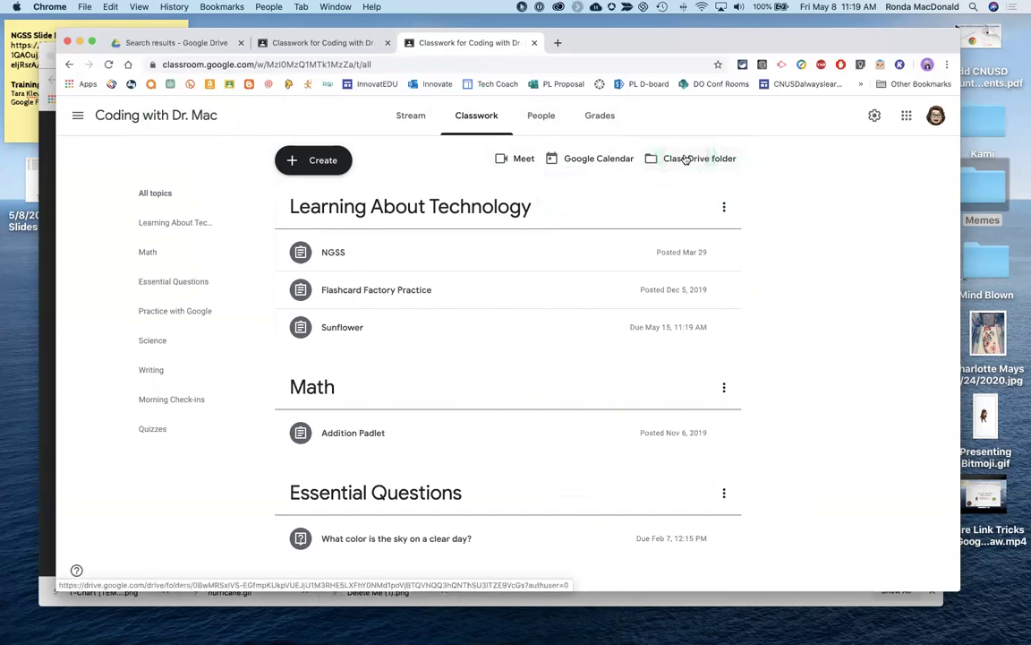
pyautogui.click(685, 159)
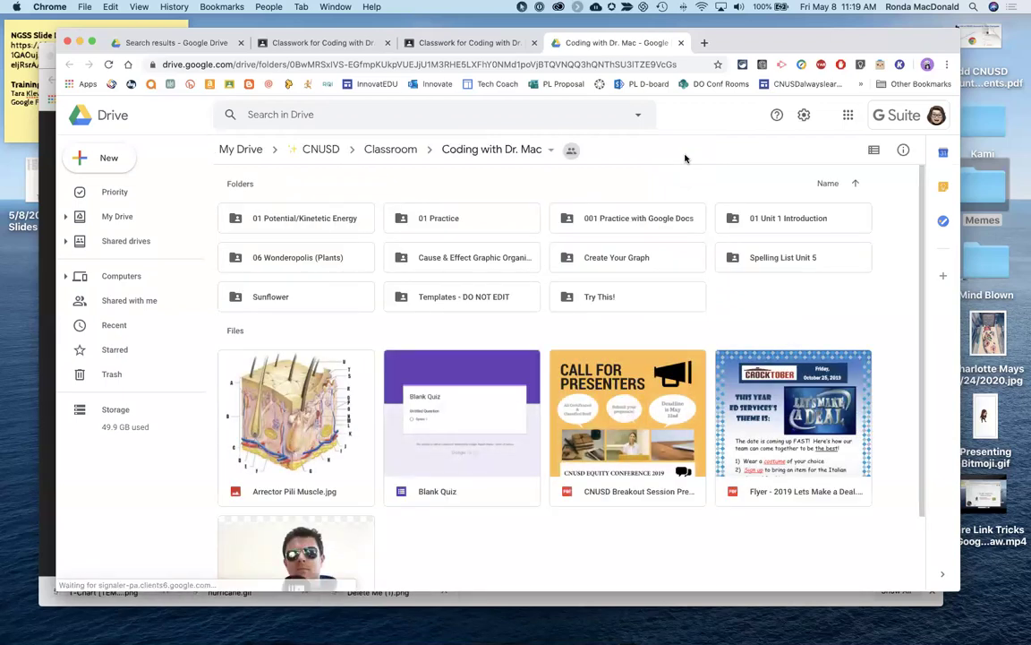
pyautogui.doubleClick(292, 426)
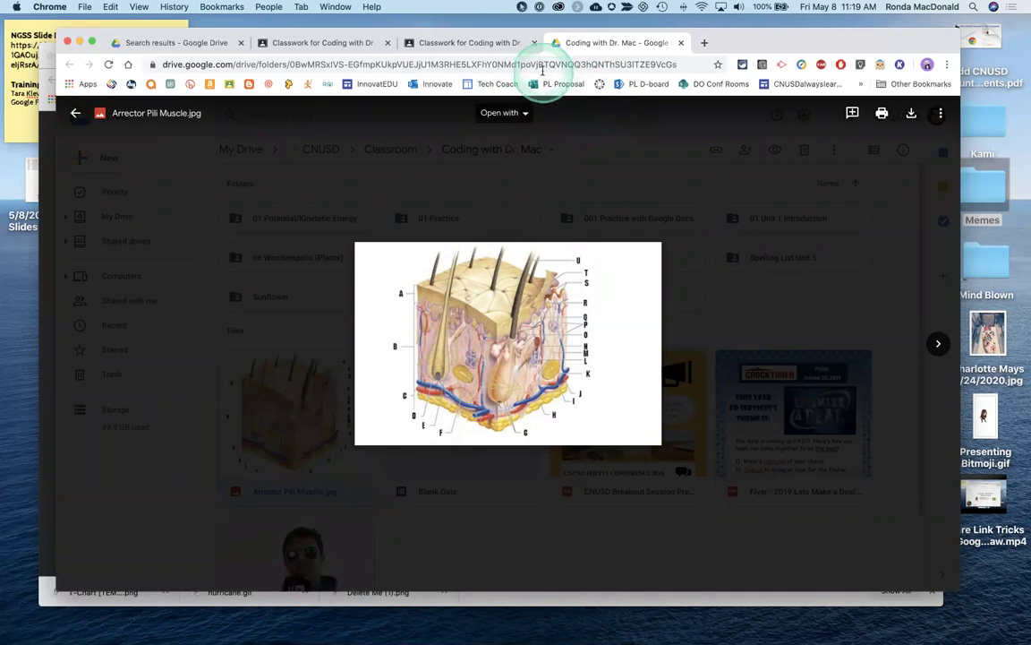
pyautogui.click(76, 113)
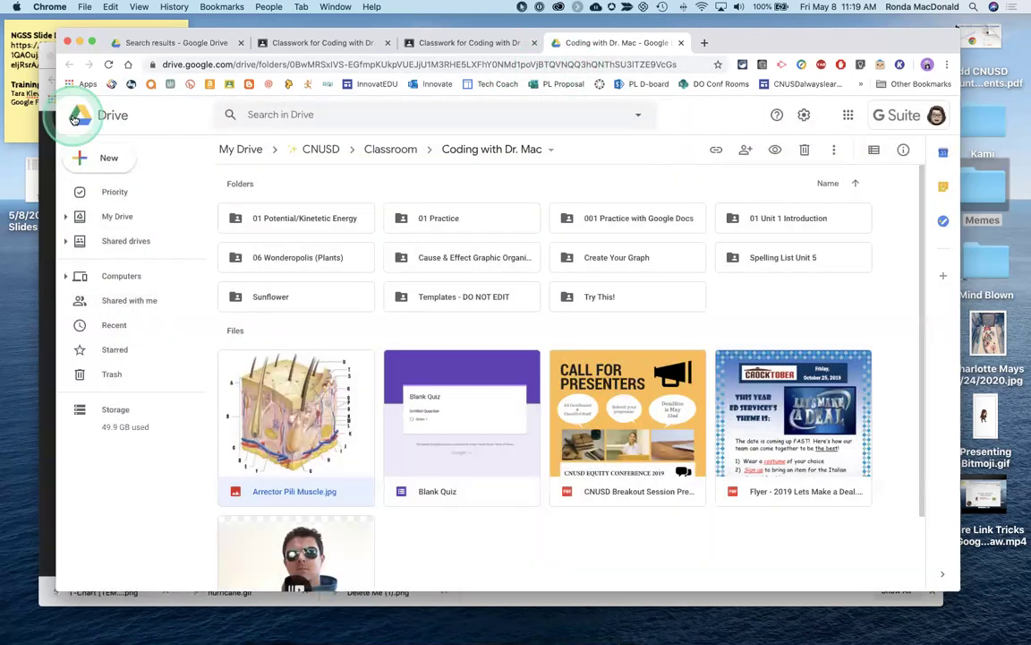
pyautogui.click(487, 260)
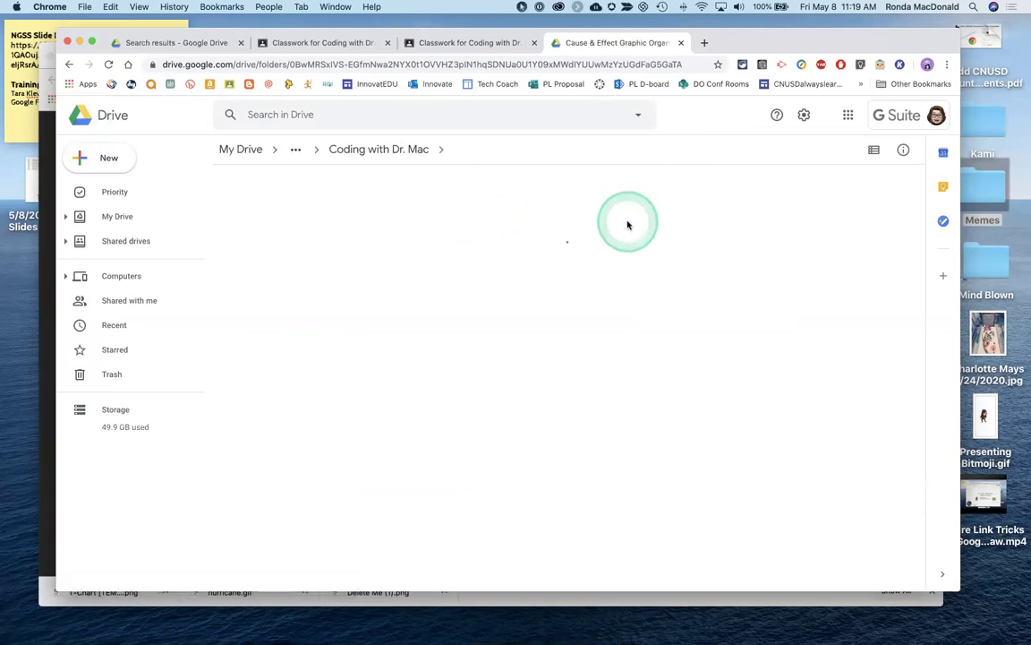
pyautogui.click(390, 154)
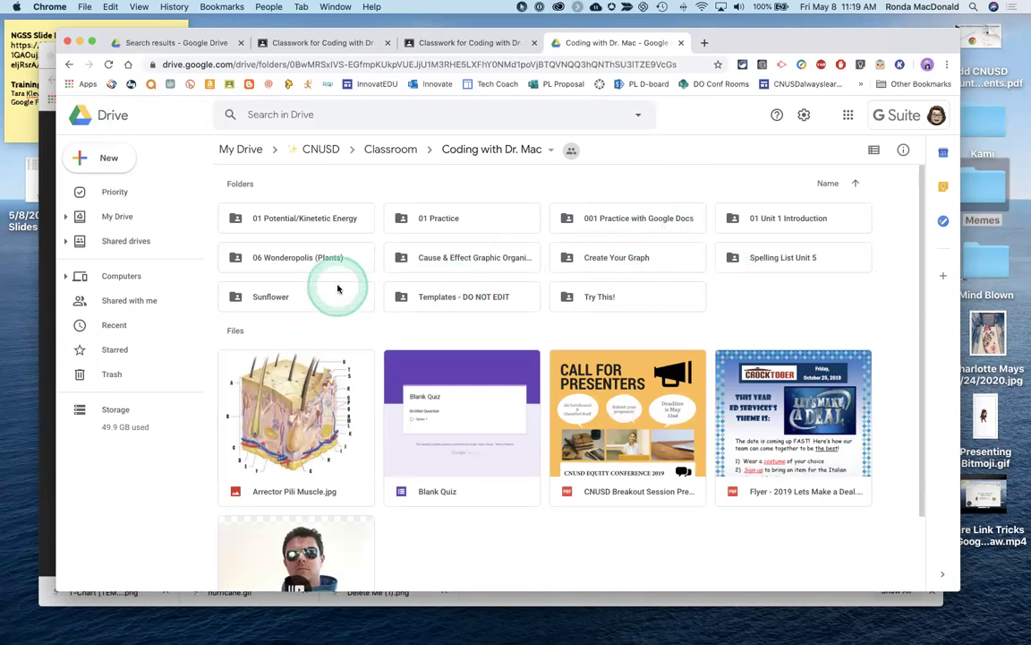
# Step: Open the Sunflower folder in the class Drive folder to view the students' copies of the PDF
pyautogui.click(298, 297)
pyautogui.doubleClick(298, 297)
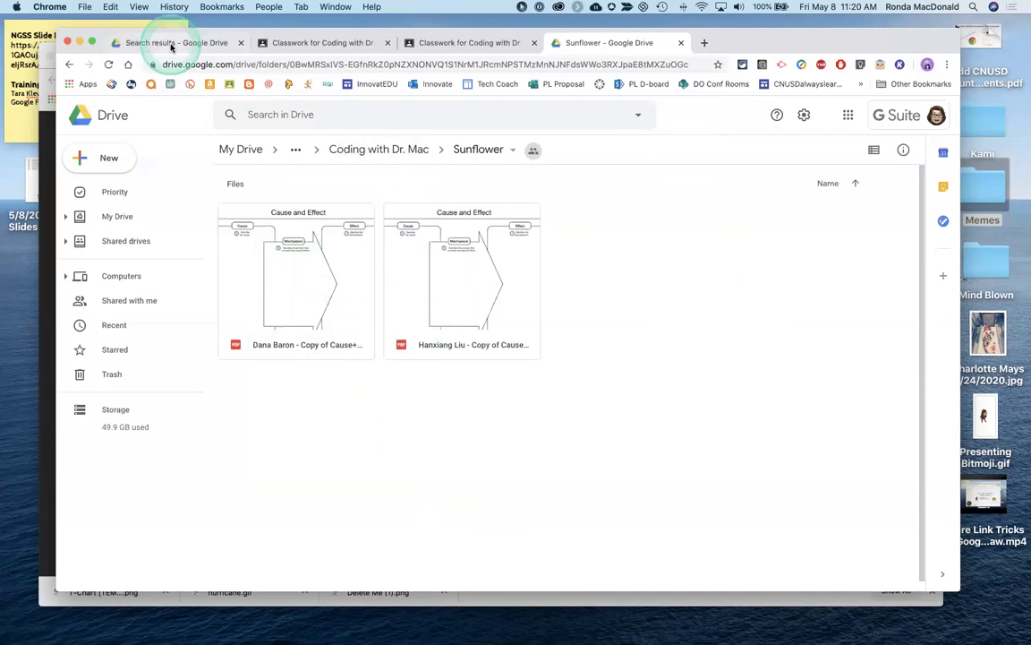
# Step: Load the MyCNUSD bookmarks page in a new browser tab and launch Canvas from it
pyautogui.click(703, 42)
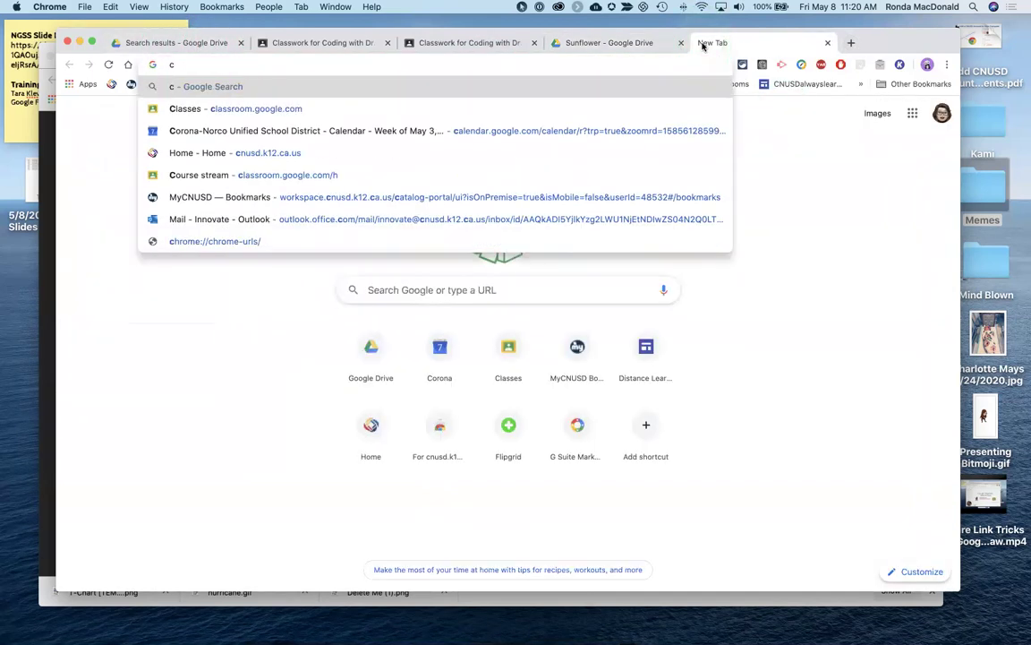
pyautogui.write('work')
pyautogui.press('Return')
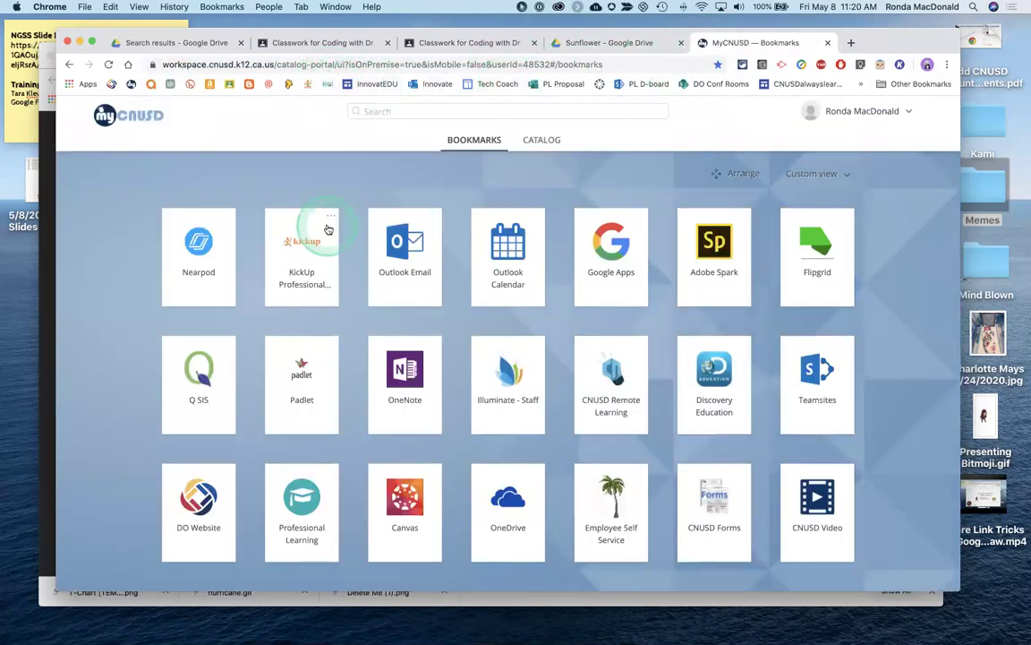
pyautogui.click(405, 502)
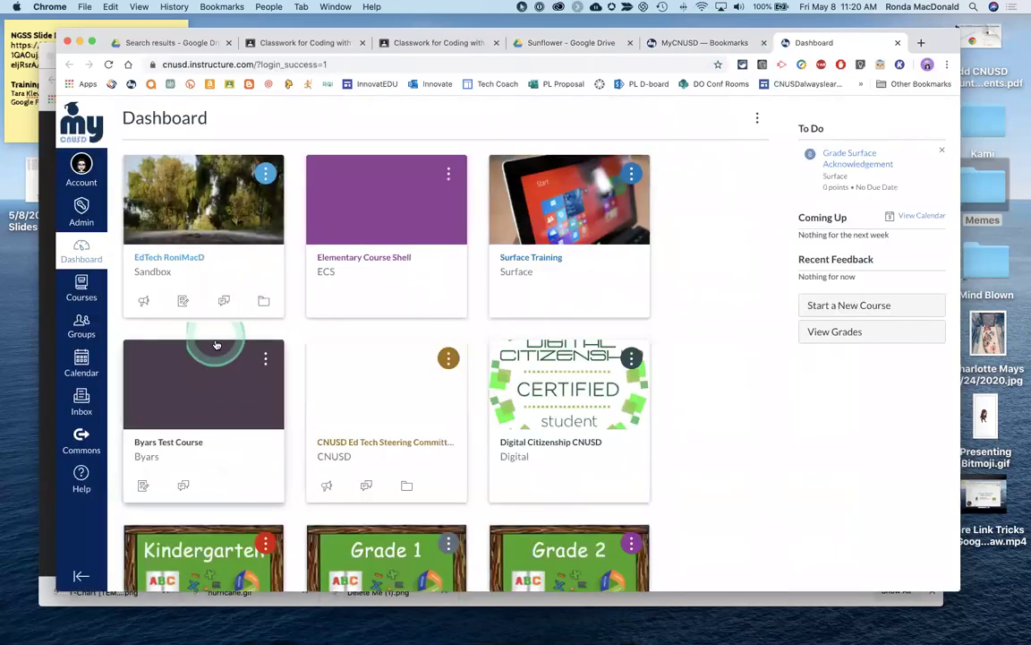
# Step: Open the EdTech sandbox course's settings in Canvas and filter its external apps by "kami"
pyautogui.click(179, 262)
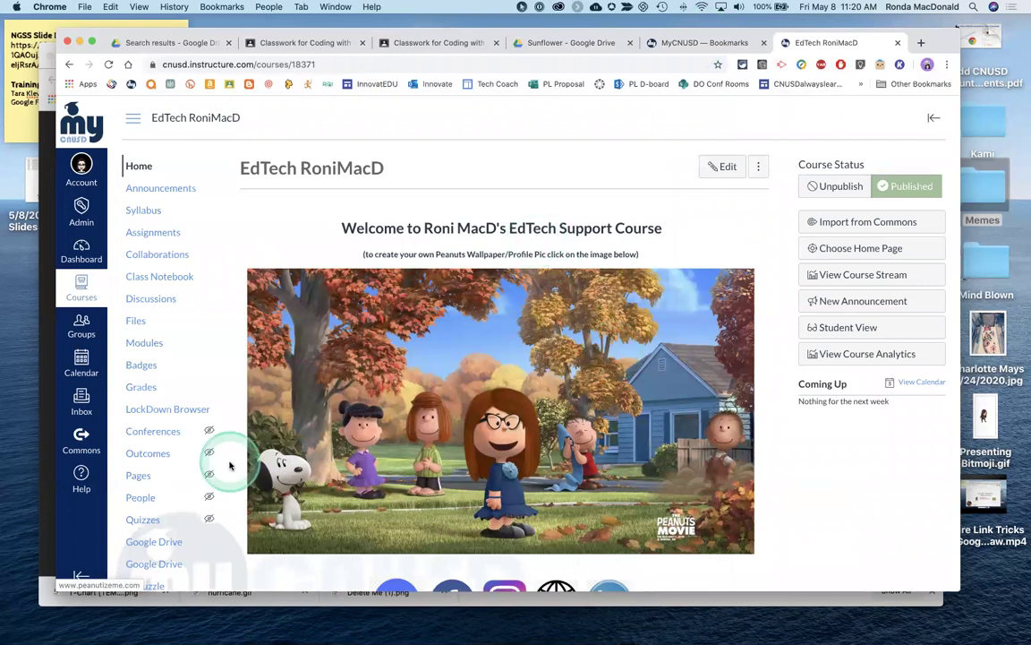
pyautogui.scroll(-2, 184, 461)
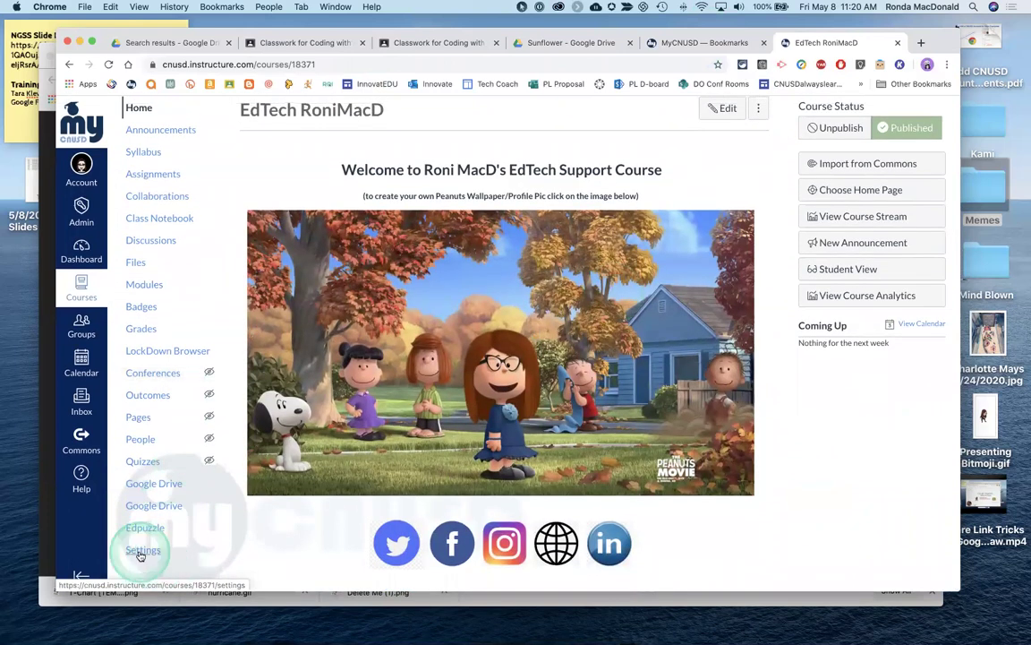
pyautogui.click(143, 545)
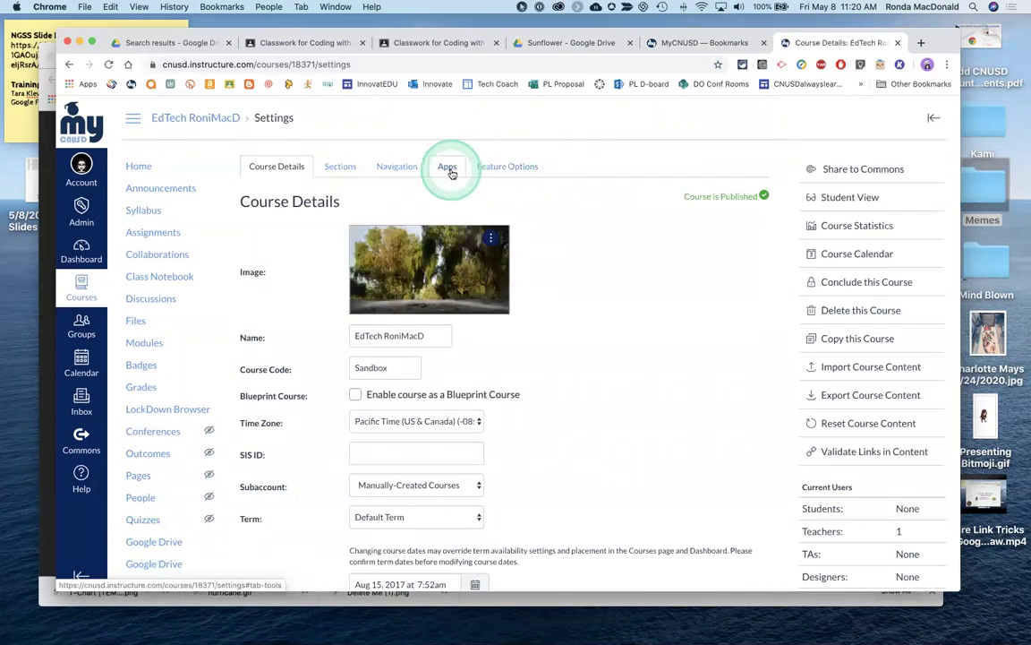
pyautogui.click(447, 167)
pyautogui.click(605, 297)
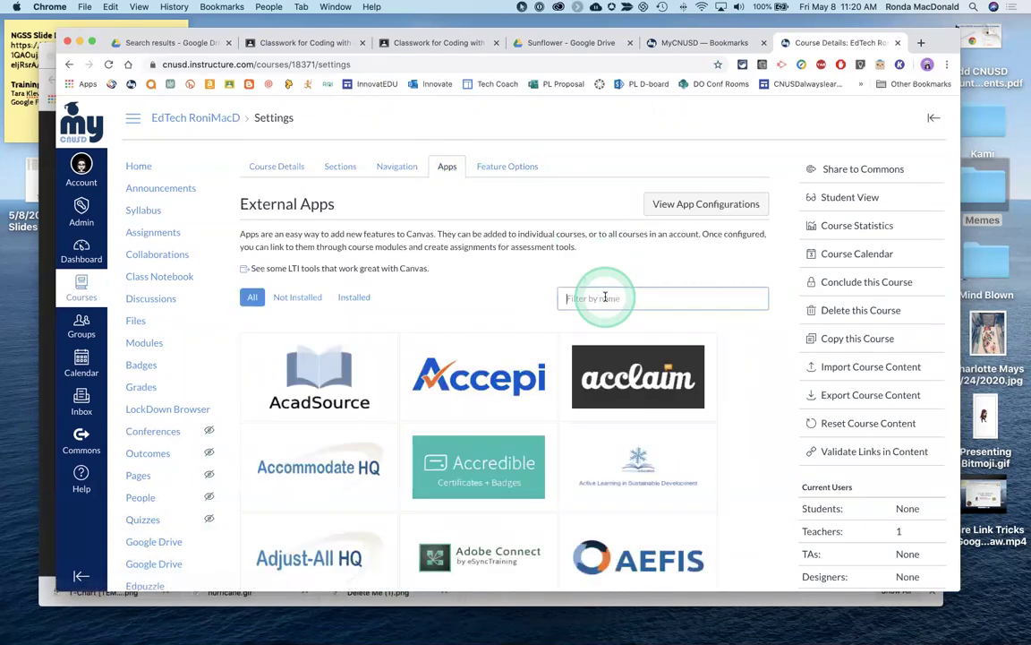
pyautogui.write('kami')
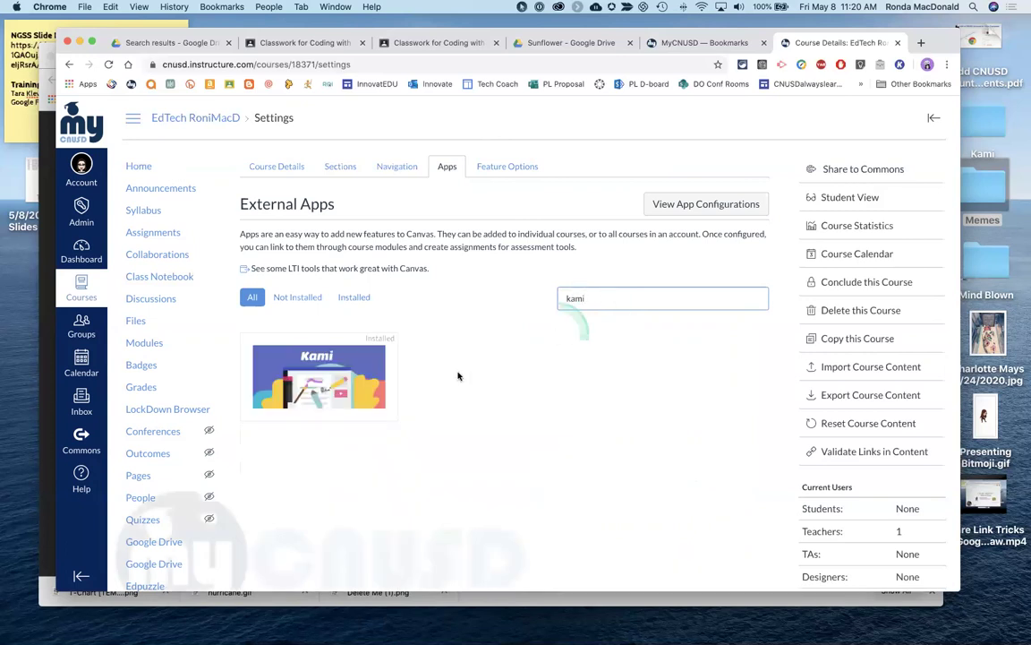
# Step: Open the Kami app's details among the course's external apps and read through its description
pyautogui.click(354, 376)
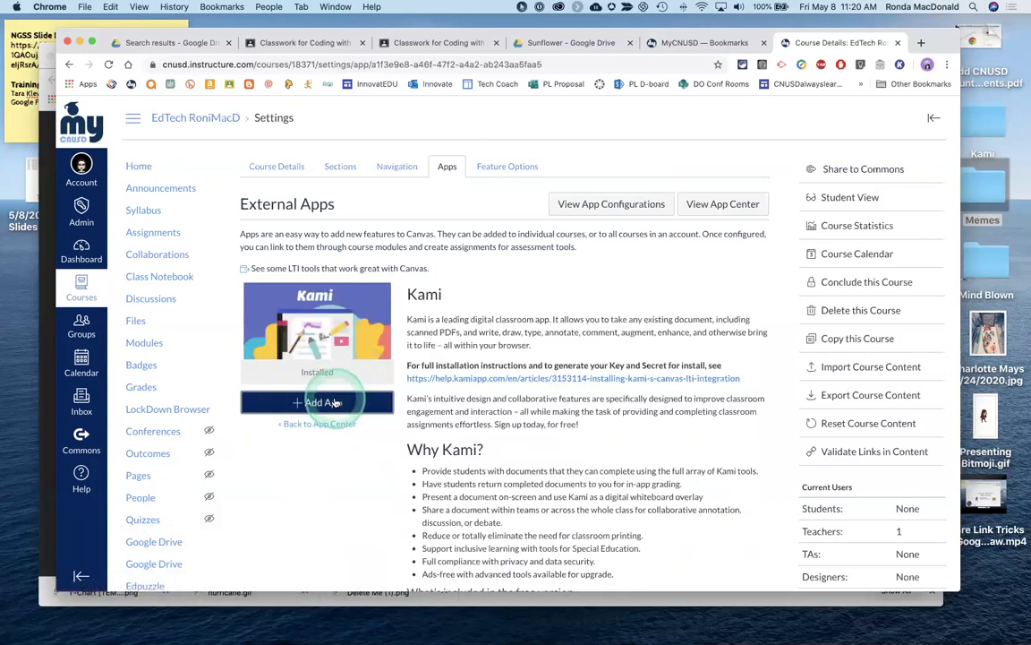
pyautogui.scroll(-10, 575, 447)
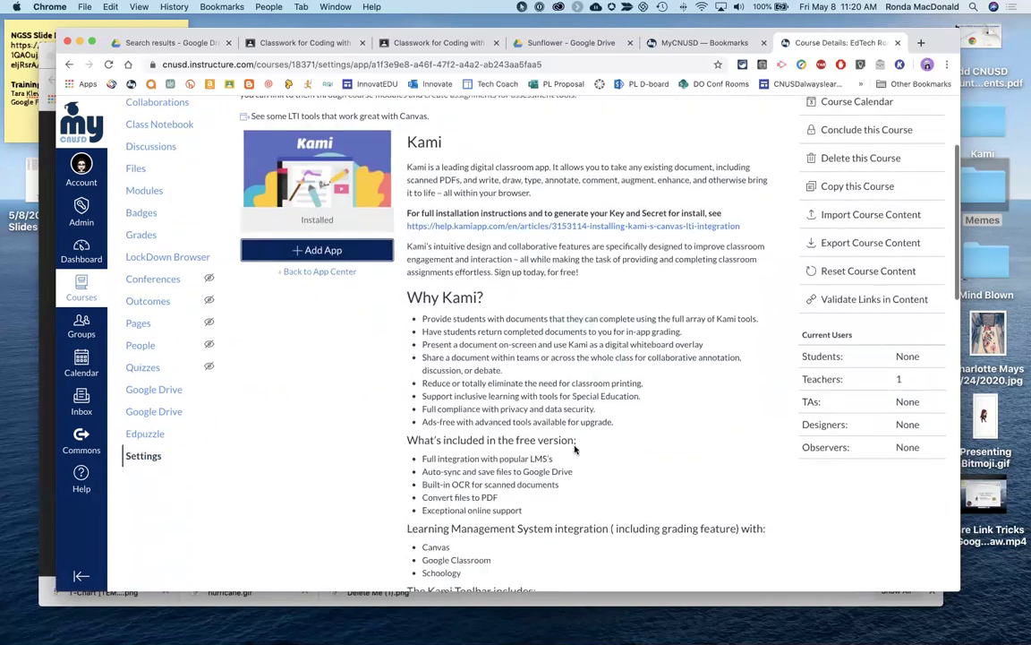
pyautogui.scroll(-15, 575, 445)
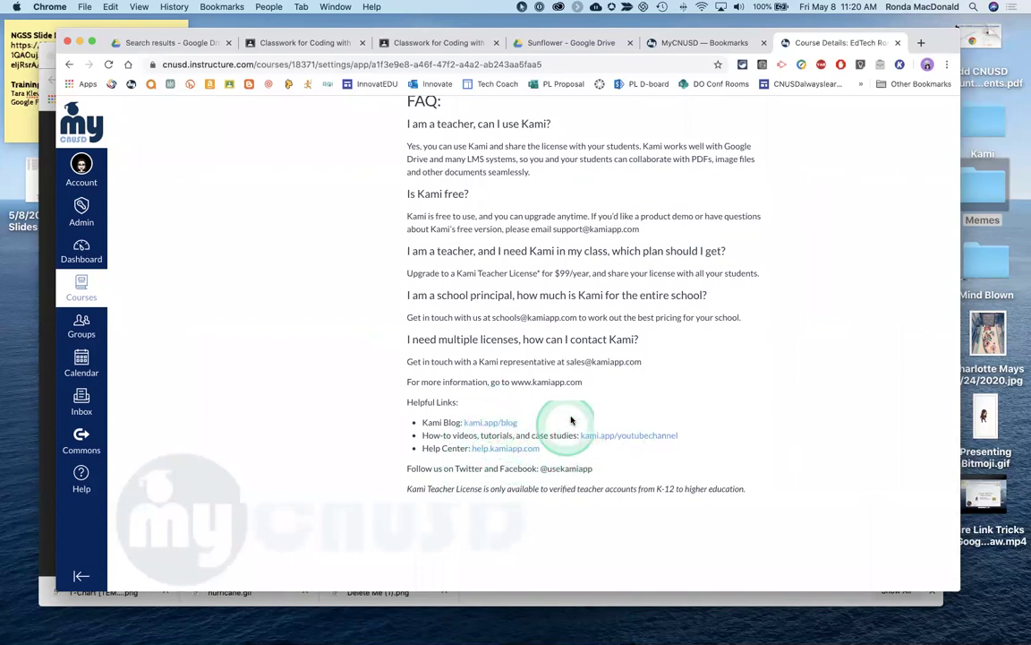
pyautogui.scroll(5, 580, 404)
pyautogui.scroll(10, 580, 405)
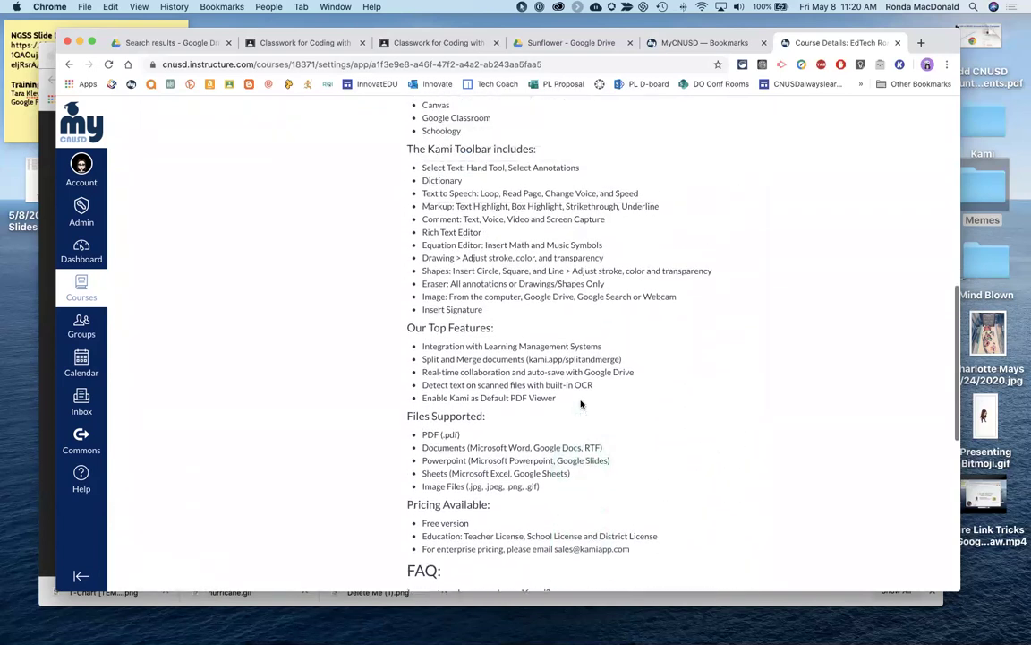
pyautogui.scroll(4, 580, 405)
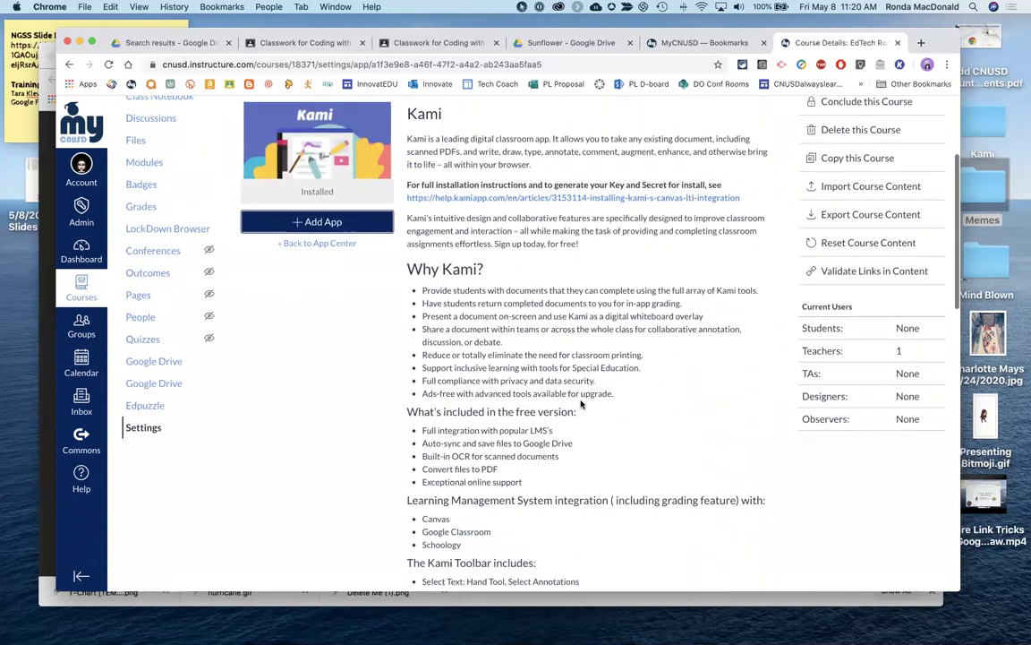
pyautogui.click(540, 209)
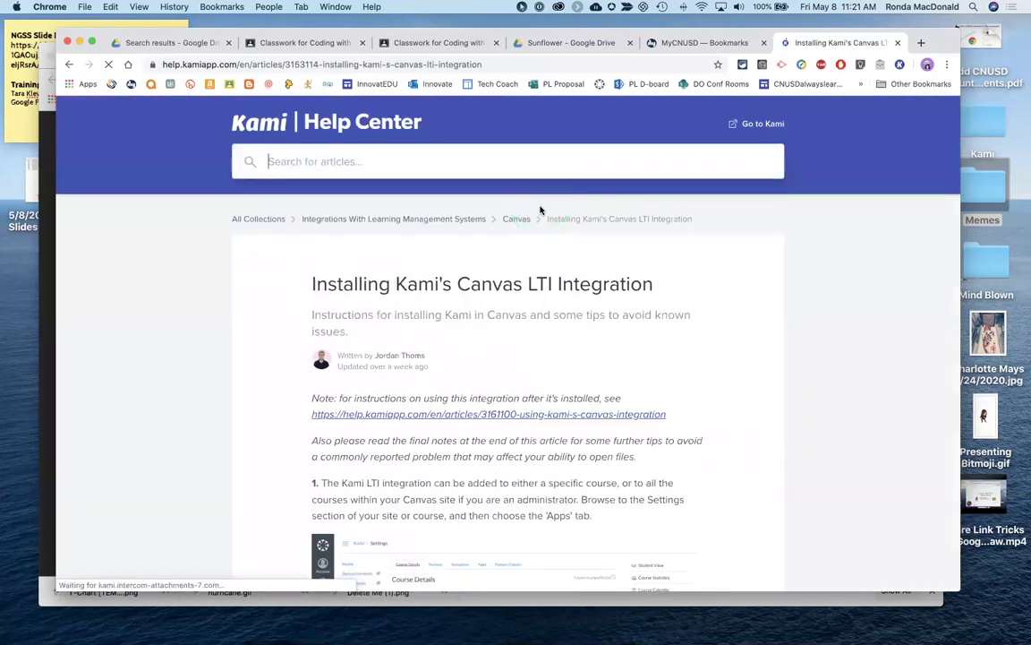
pyautogui.click(69, 64)
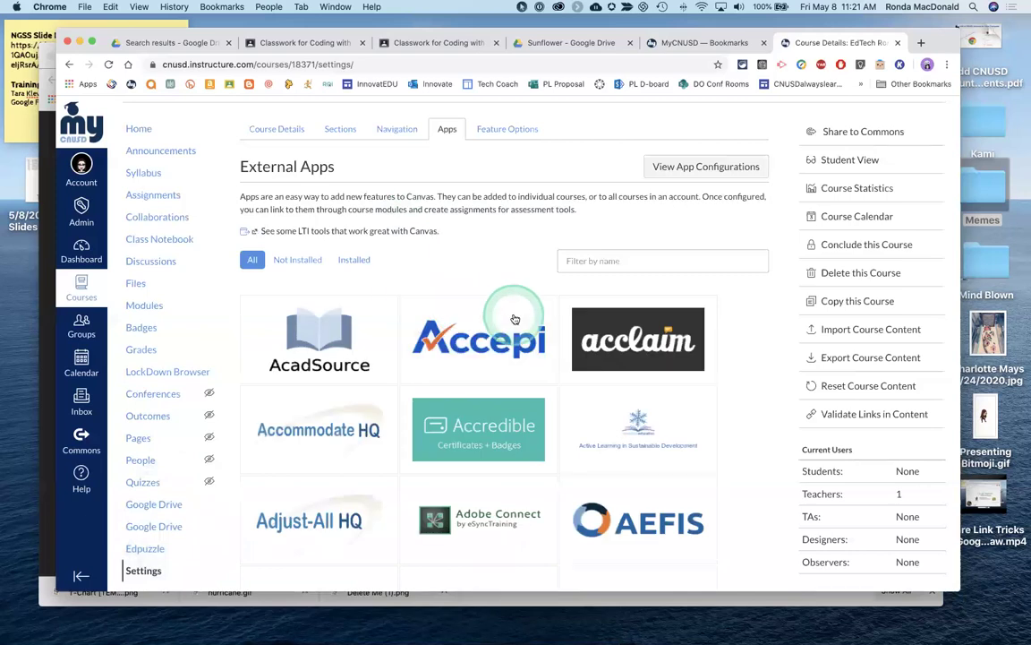
pyautogui.click(615, 266)
pyautogui.write('kami')
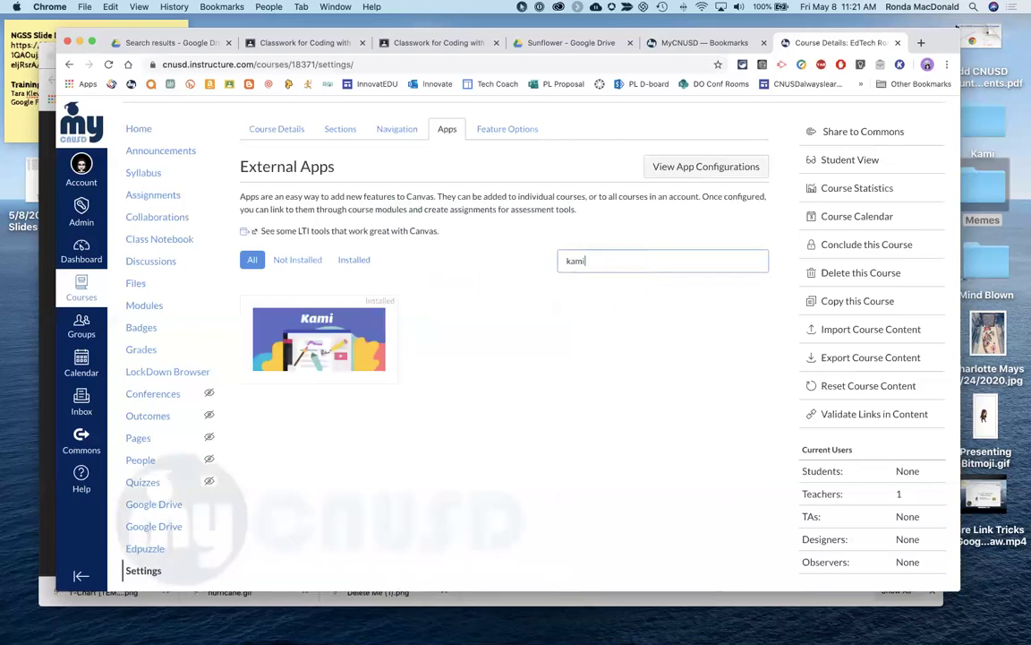
pyautogui.click(305, 309)
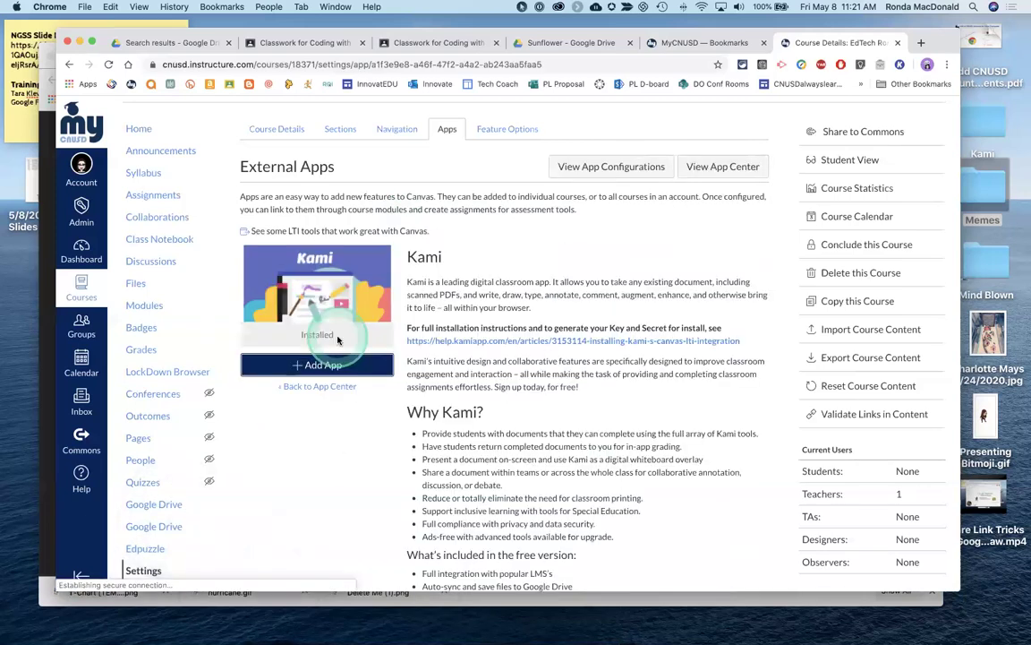
# Step: Open Kami's Canvas LTI installation article from the app description in a new tab and look through its instructions
pyautogui.rightClick(603, 342)
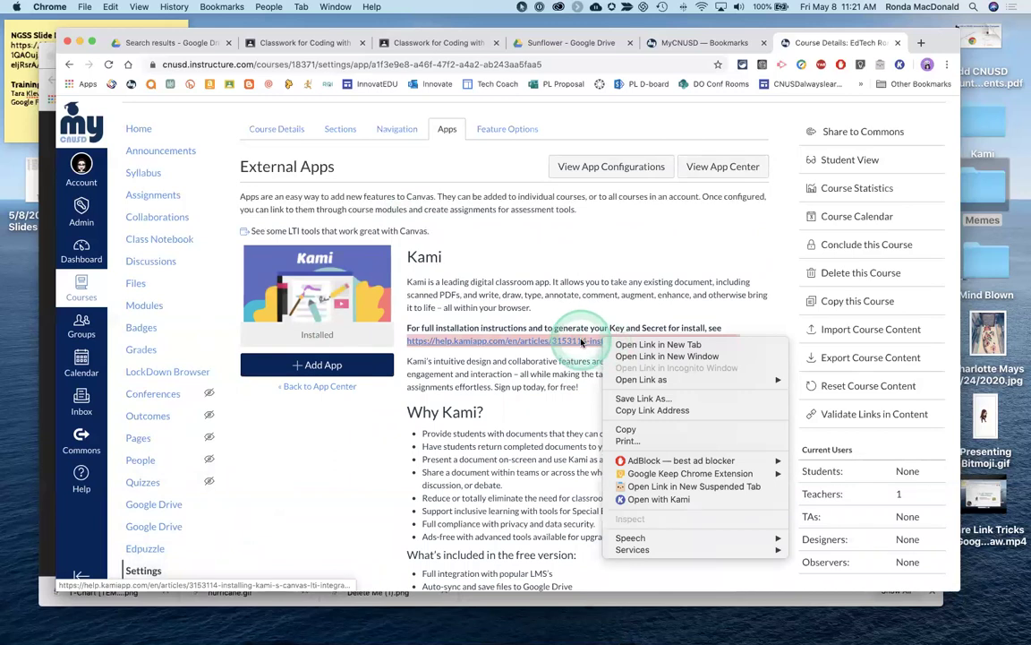
pyautogui.click(582, 342)
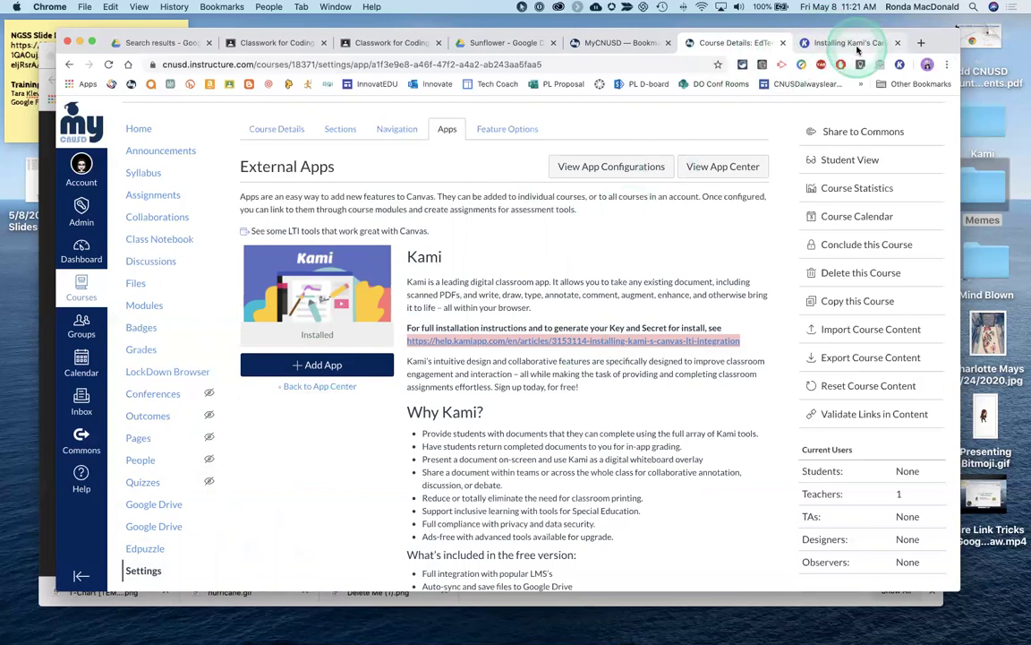
pyautogui.click(848, 43)
pyautogui.scroll(-15, 462, 370)
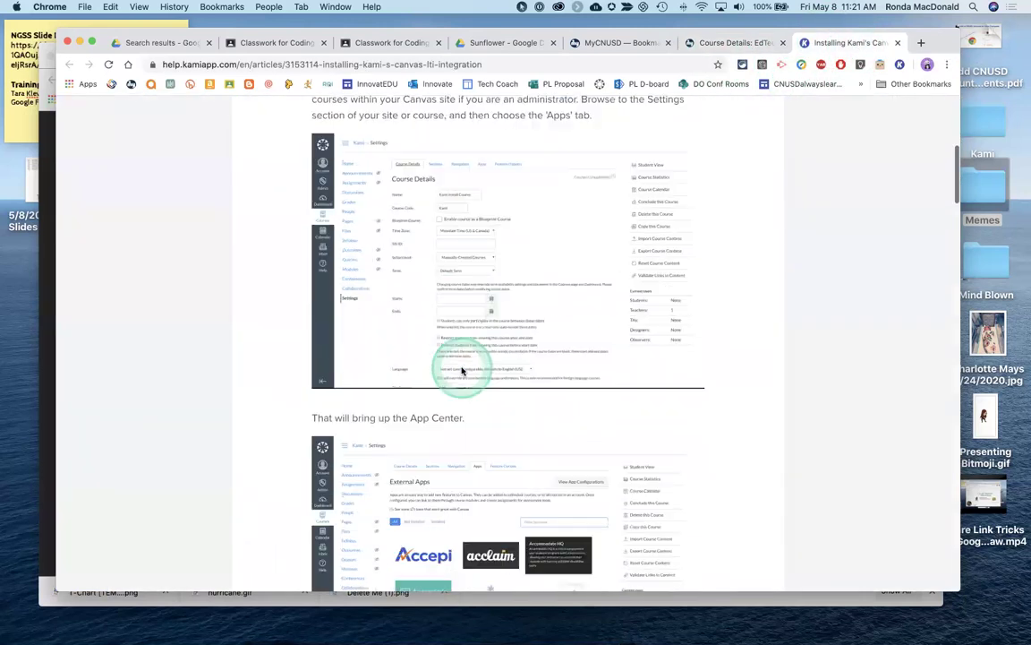
# Step: Generate the Kami LTI integration keys from the page linked in the article and select the LTI consumer key
pyautogui.click(519, 145)
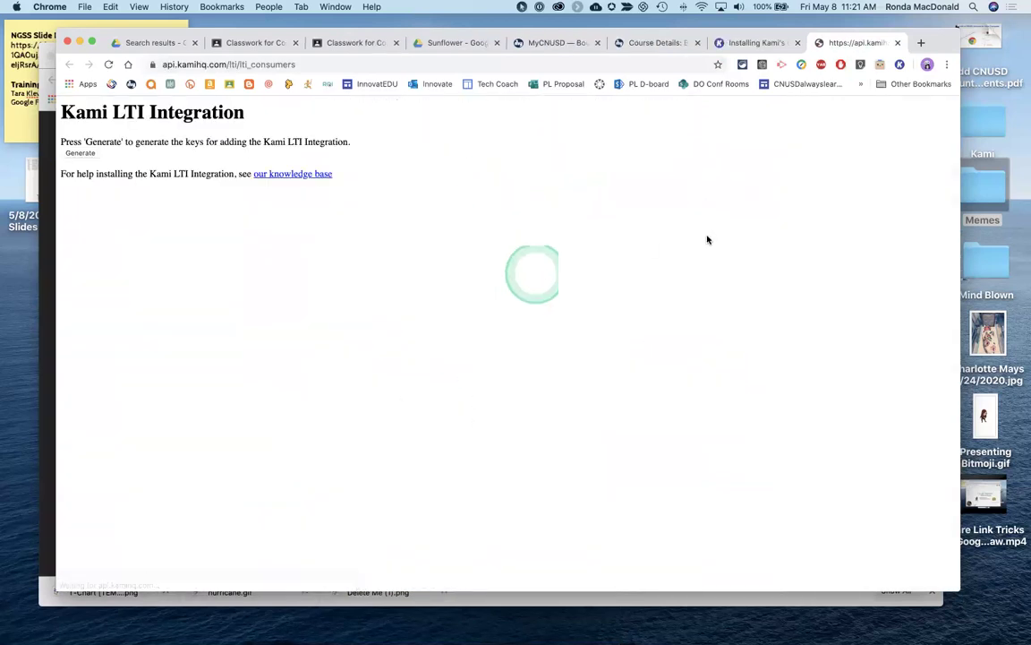
pyautogui.click(88, 154)
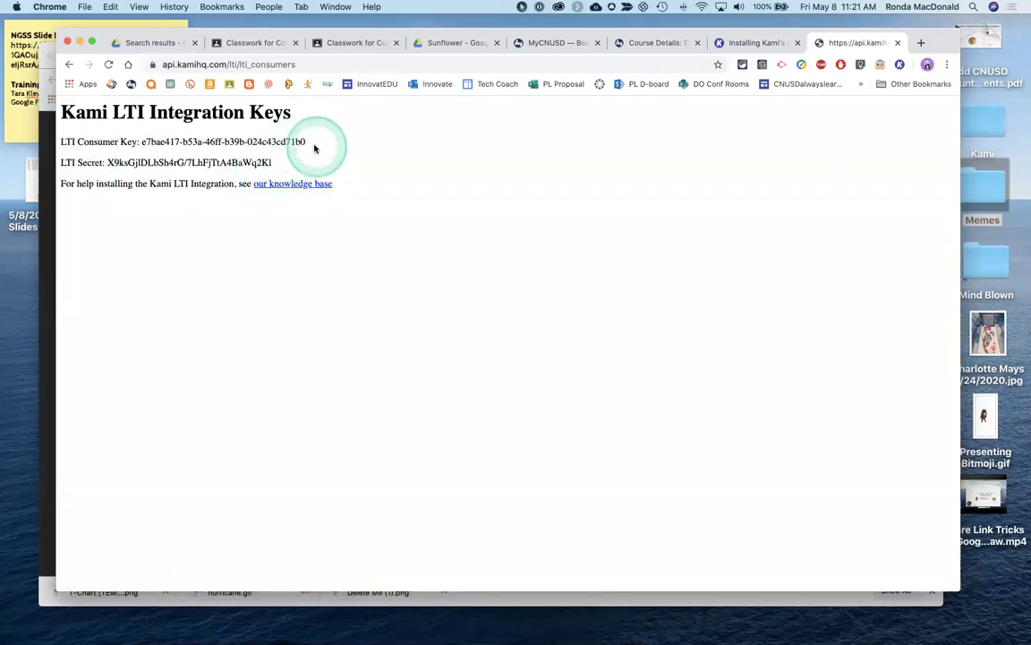
pyautogui.moveTo(309, 143); pyautogui.dragTo(143, 140)
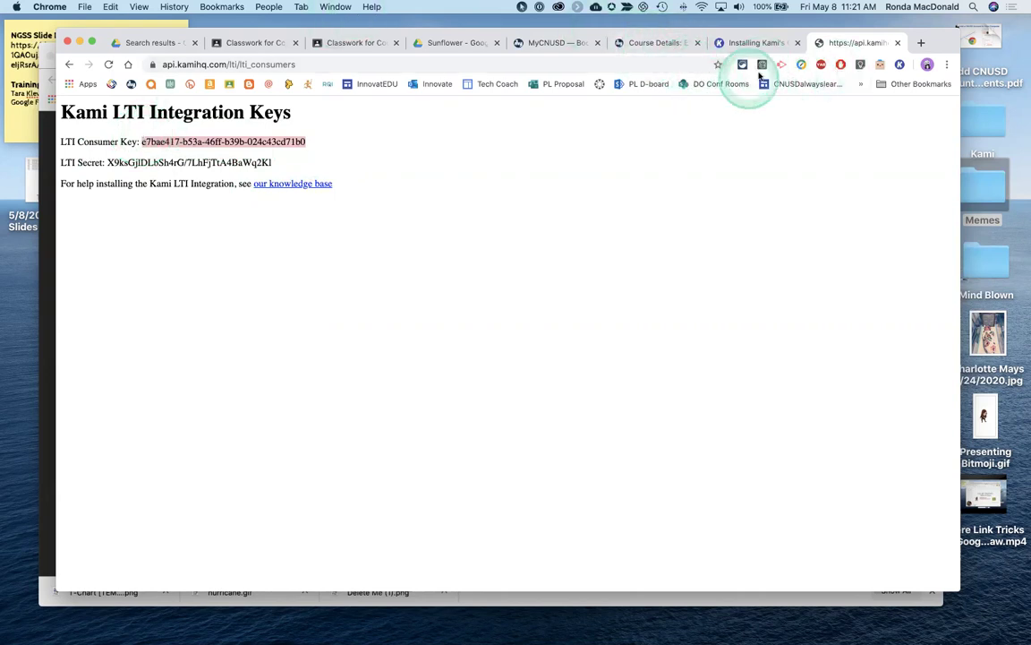
# Step: Fill in Kami's Add App form in Canvas with the generated consumer key and shared secret, and close the form
pyautogui.moveTo(933, 37); pyautogui.dragTo(931, 68)
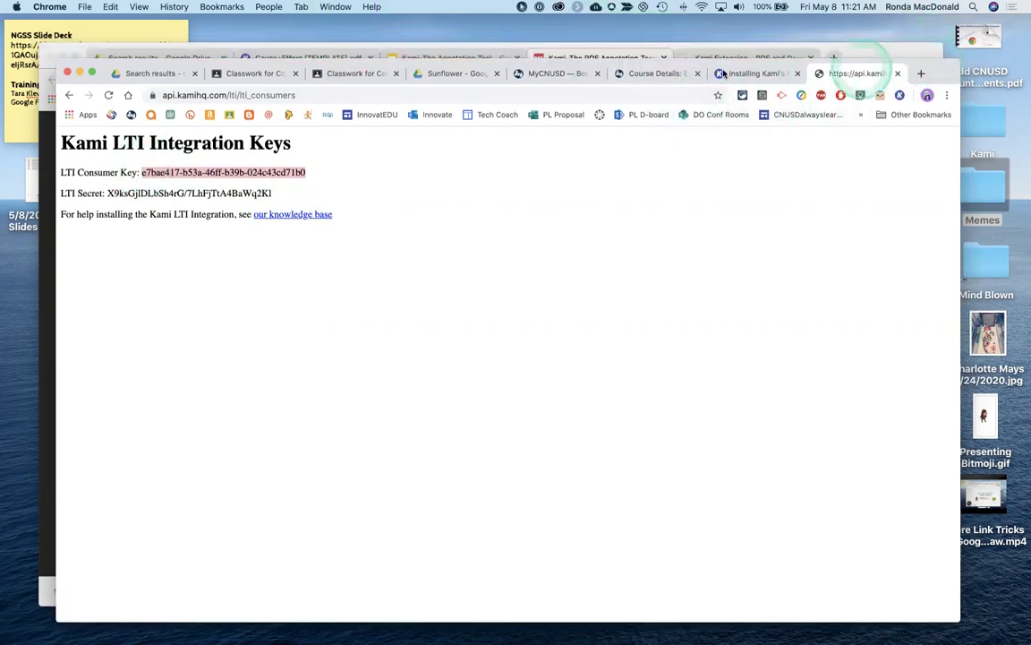
pyautogui.click(660, 74)
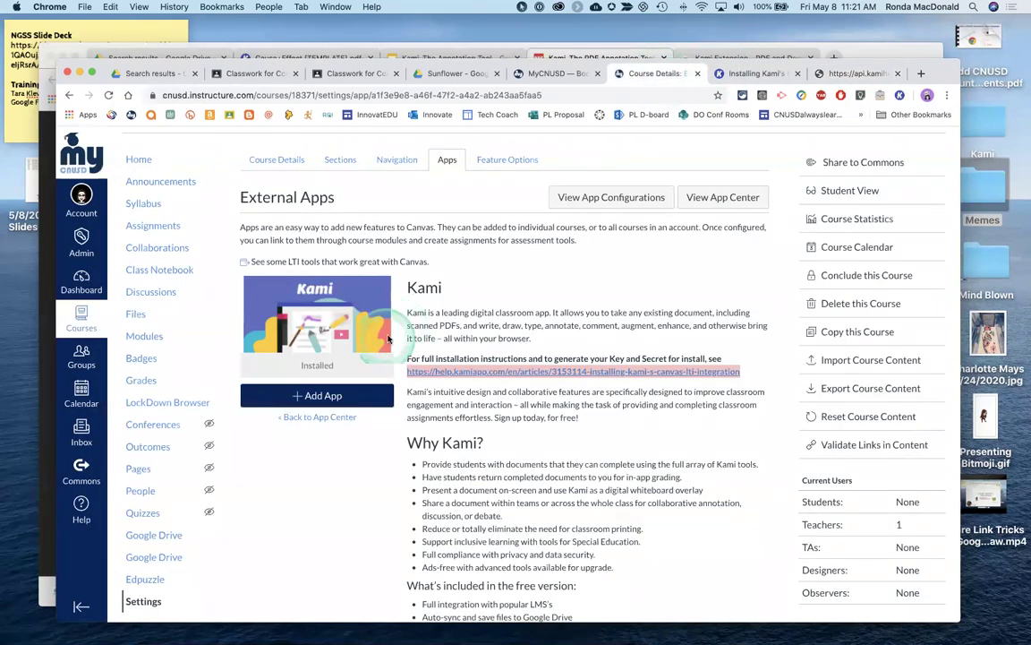
pyautogui.click(309, 396)
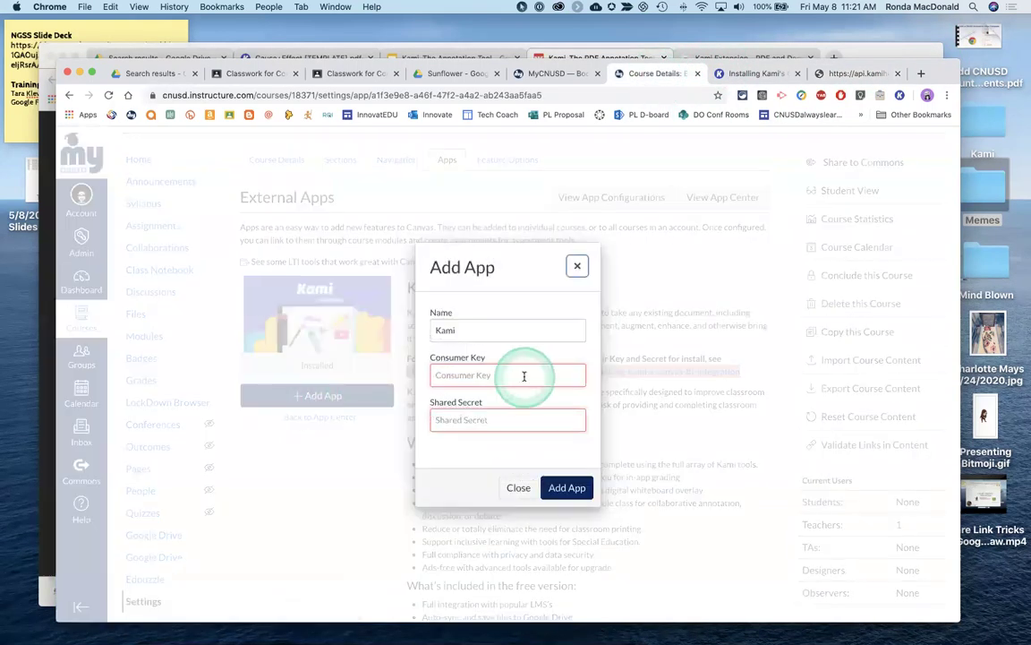
pyautogui.click(860, 74)
pyautogui.moveTo(279, 193); pyautogui.dragTo(106, 193)
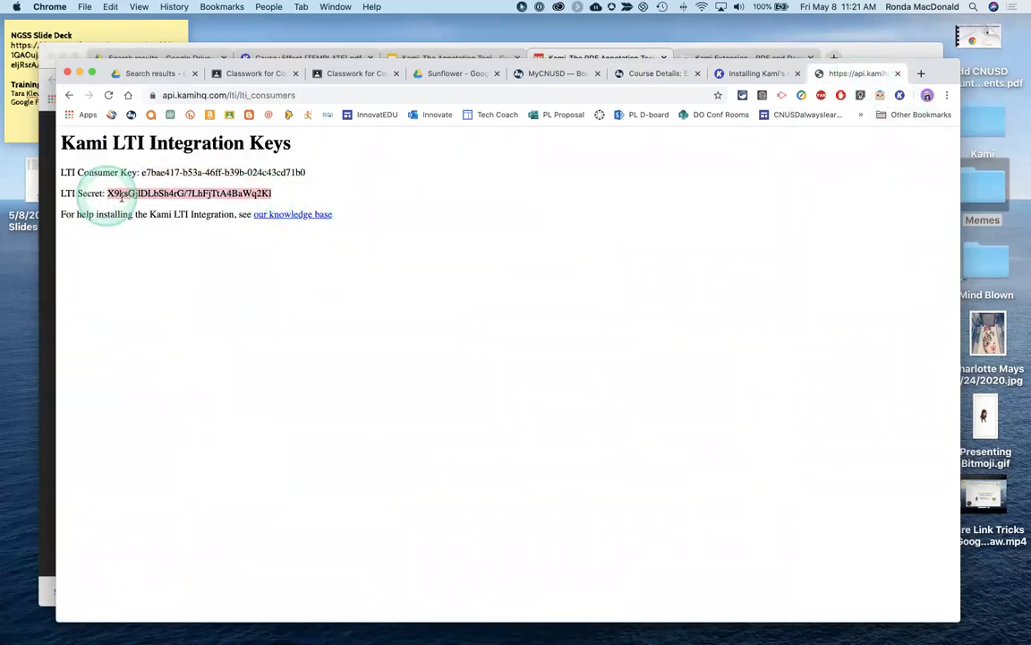
pyautogui.click(649, 74)
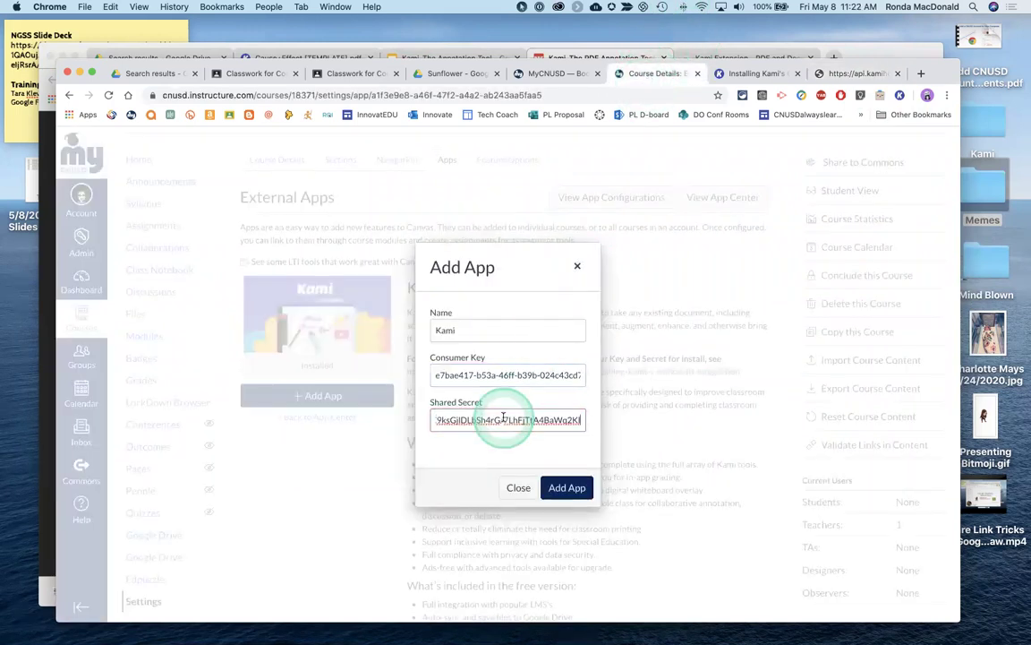
pyautogui.click(568, 488)
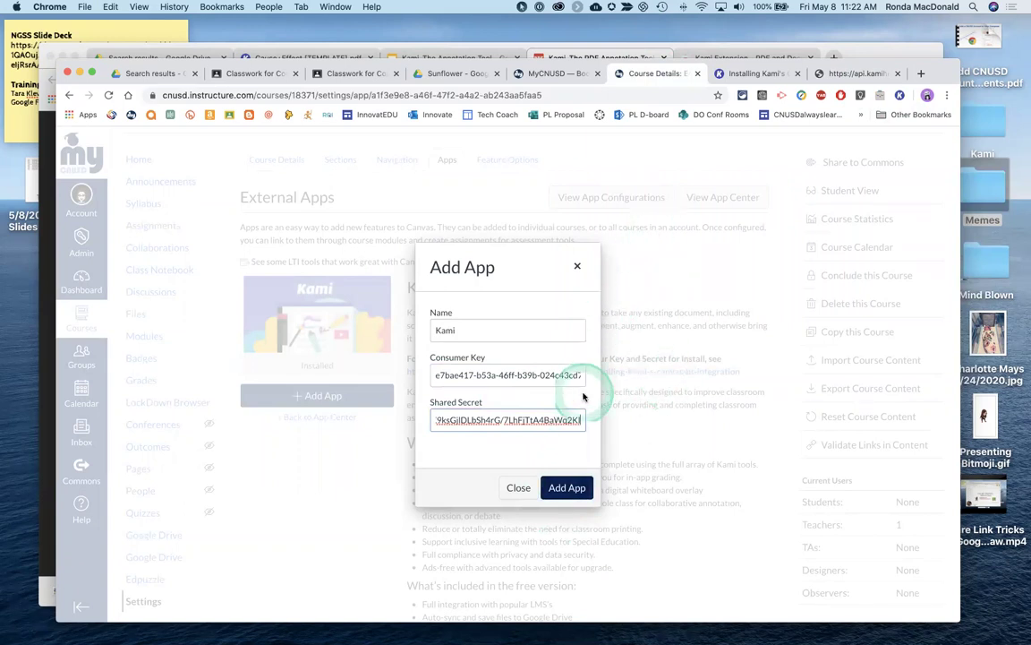
pyautogui.click(579, 270)
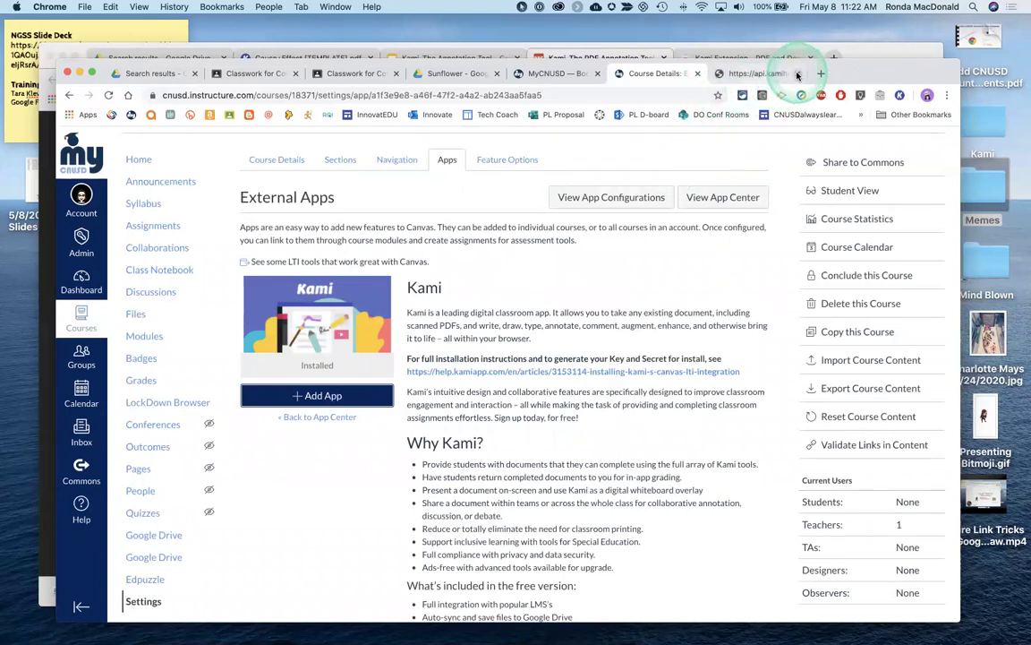
# Step: Start a new assignment in the Canvas course with the name "Title" and the description text "Directions"
pyautogui.click(798, 76)
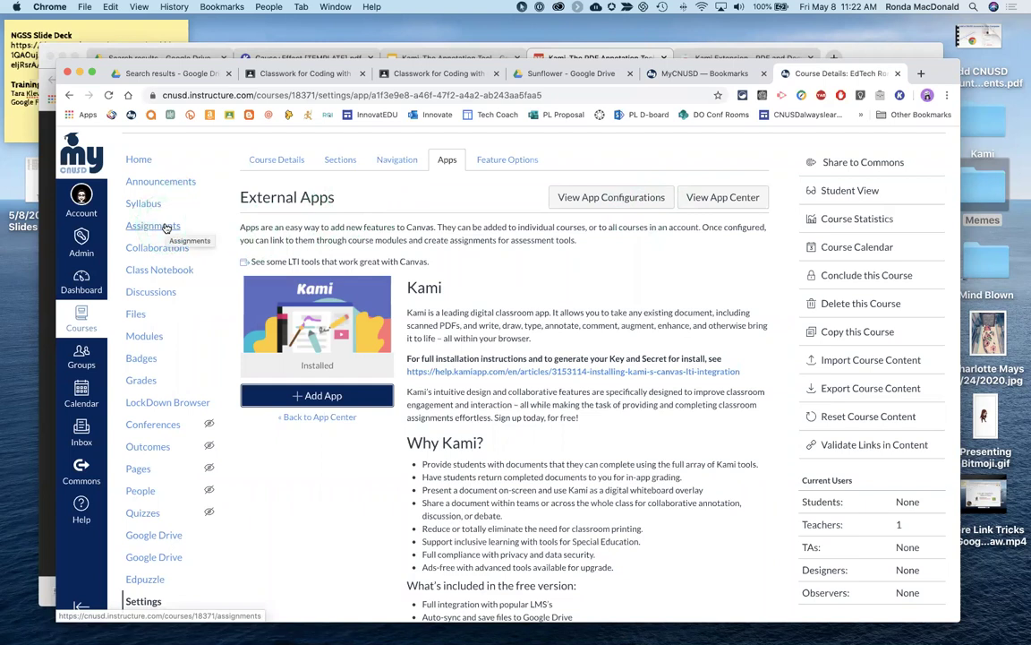
pyautogui.click(165, 228)
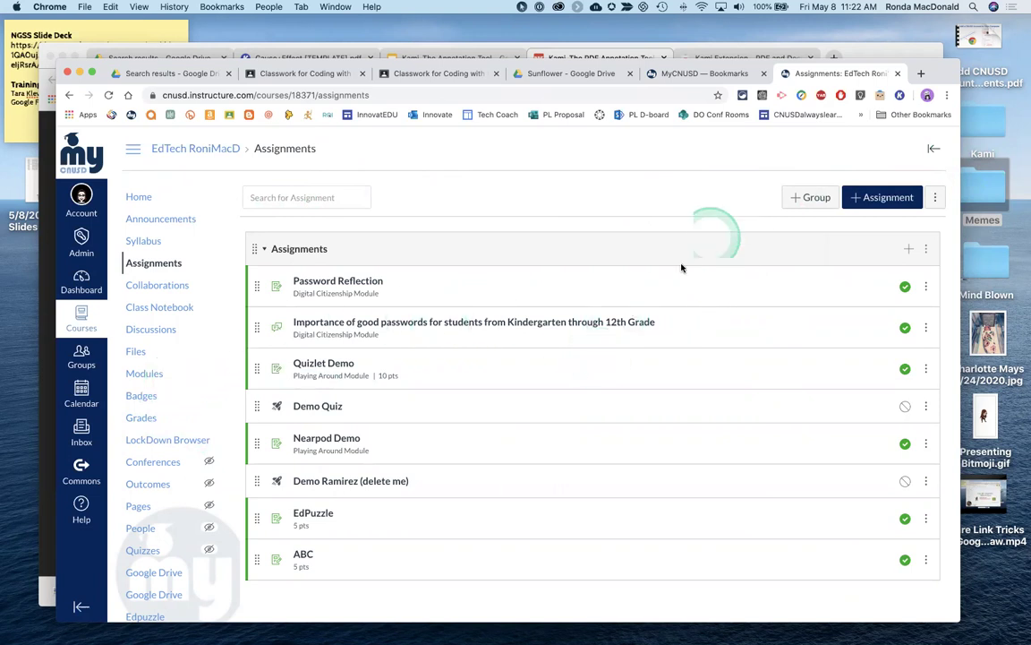
pyautogui.click(880, 198)
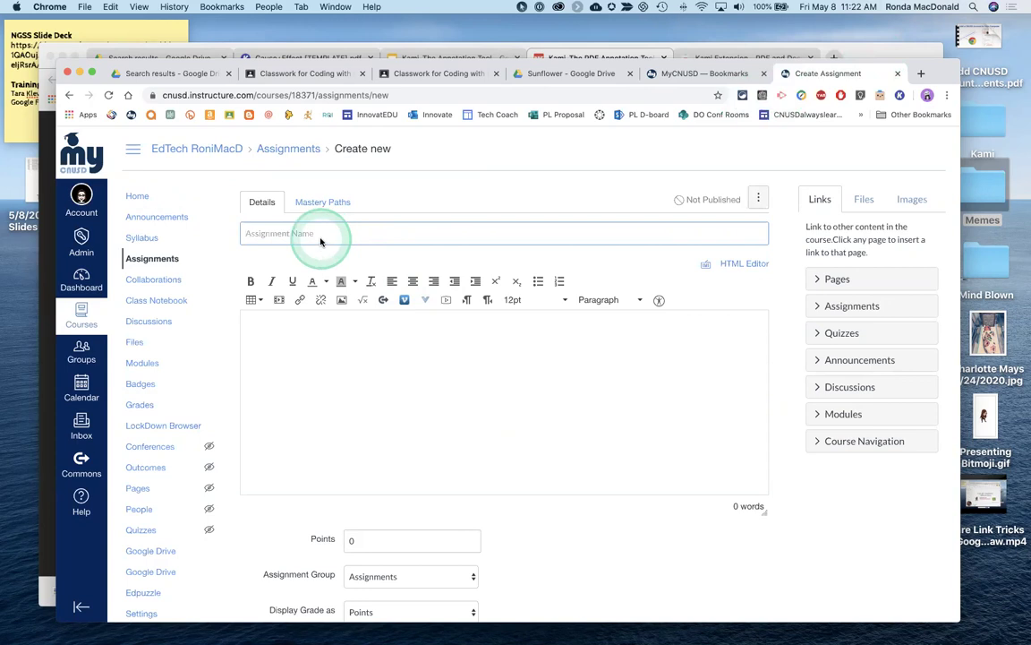
pyautogui.click(275, 237)
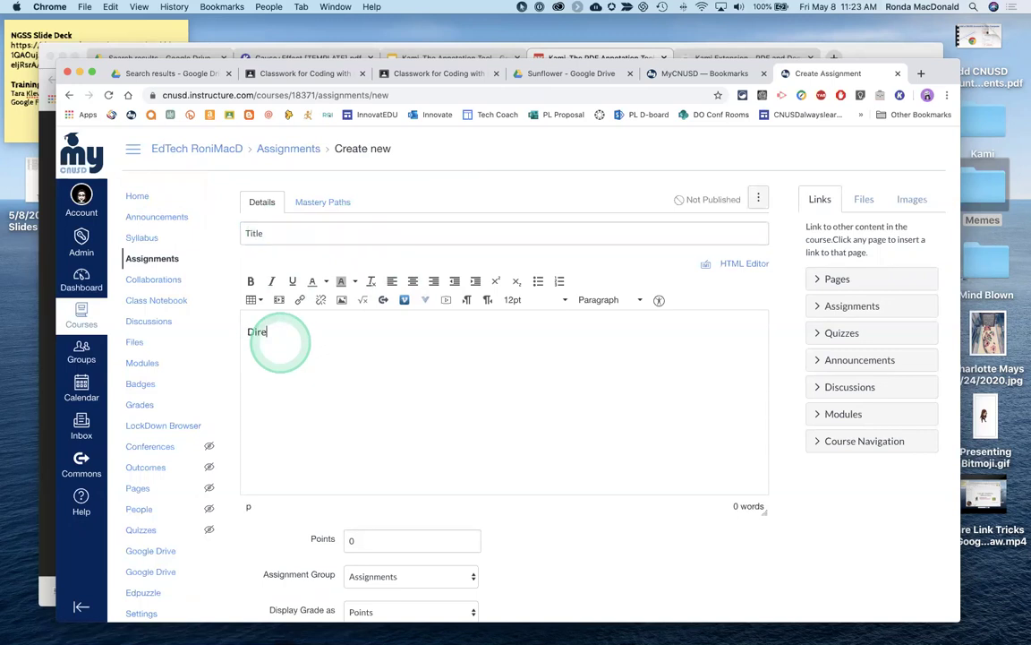
pyautogui.write('ions')
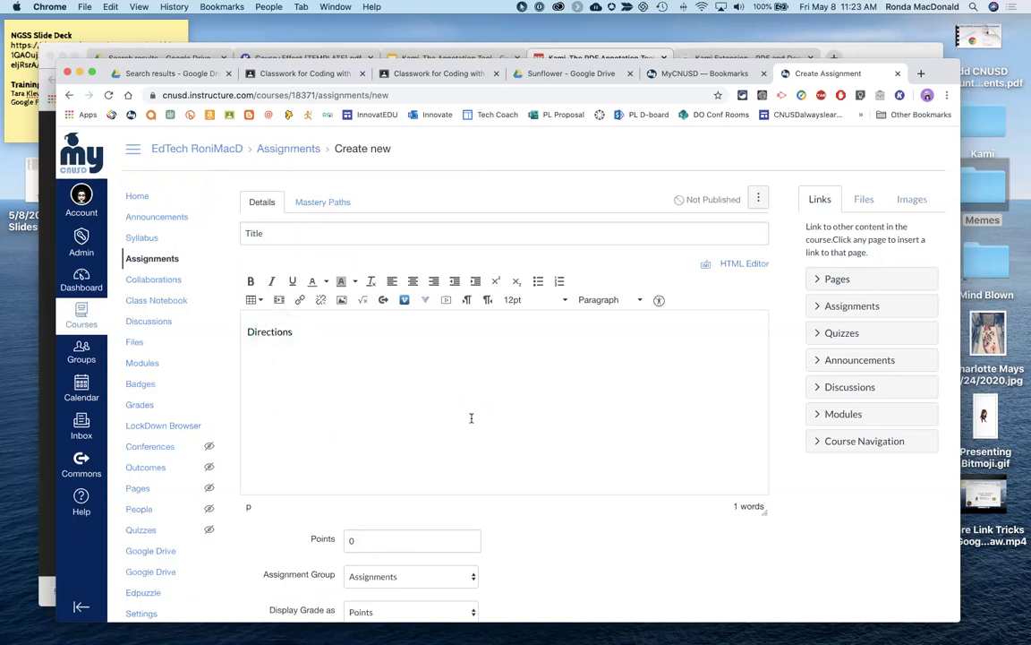
# Step: Insert a link to the course file flowers.jpg on its own line below "Directions" in the assignment description
pyautogui.scroll(-5, 472, 417)
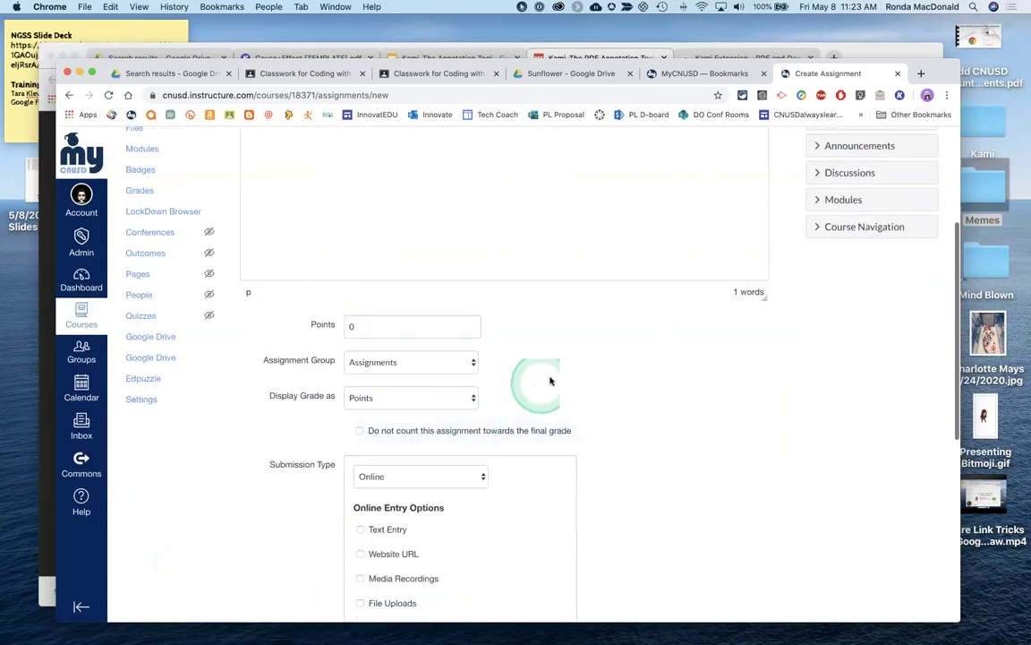
pyautogui.scroll(5, 540, 299)
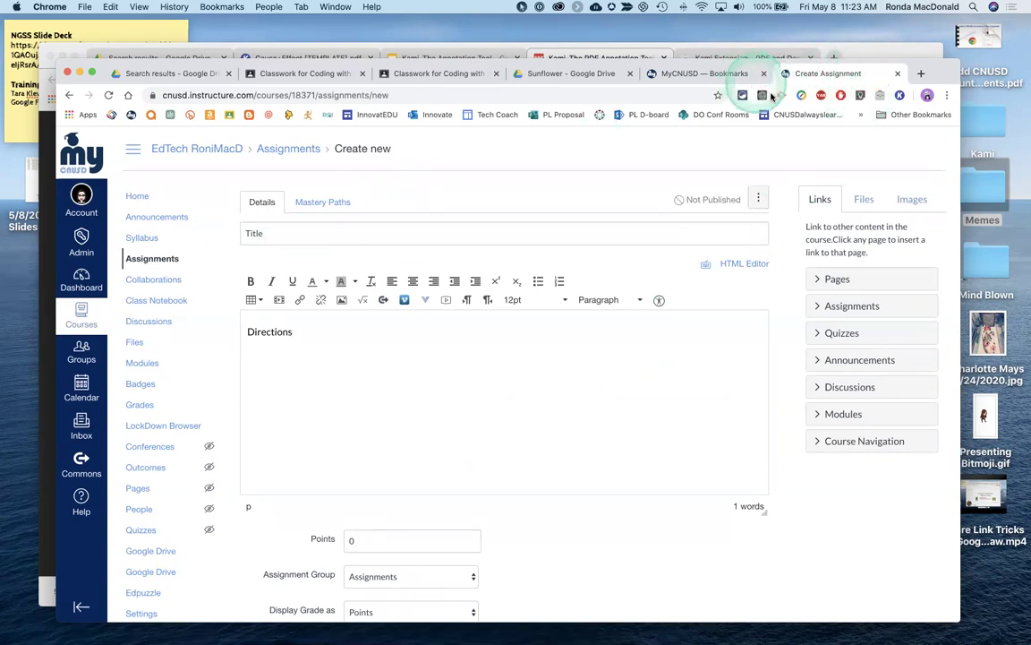
pyautogui.click(865, 203)
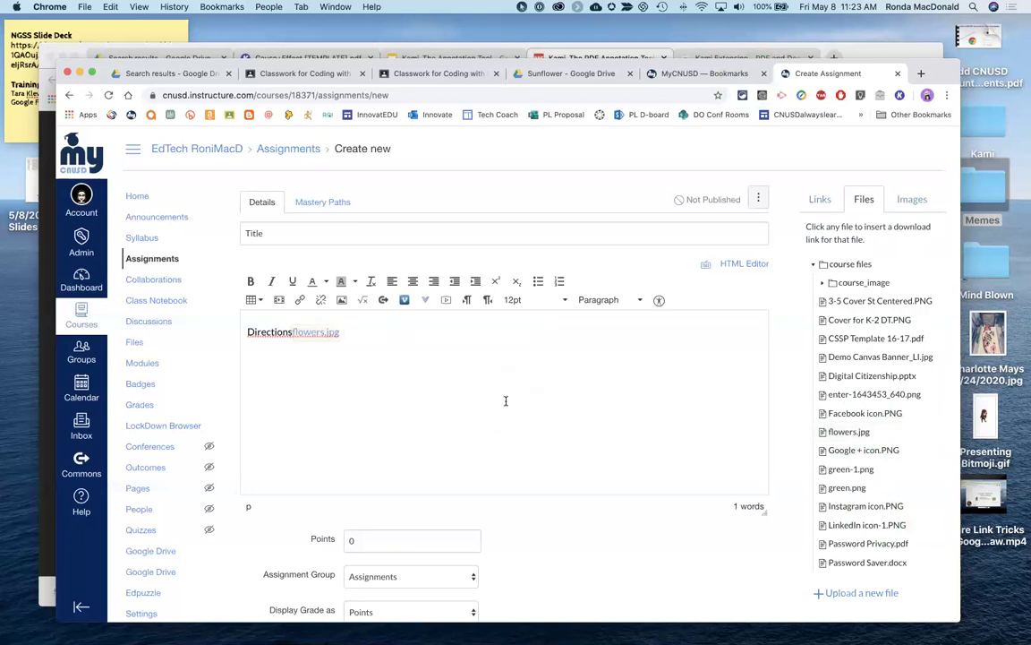
pyautogui.click(354, 390)
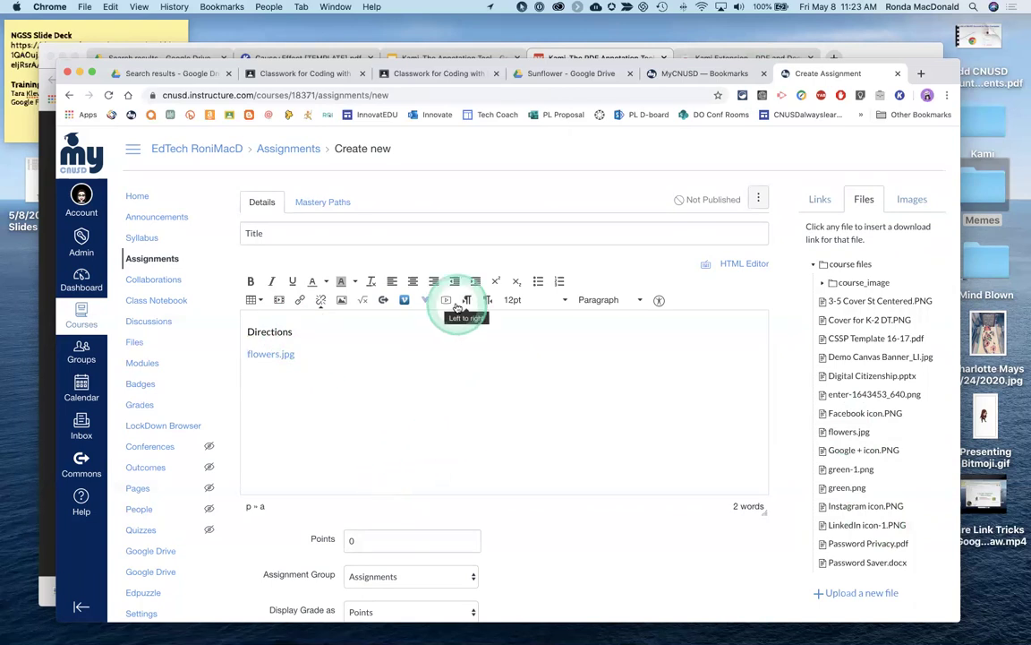
# Step: Review the new assignment's points, assignment group, grade display, submission type and assign-to settings
pyautogui.scroll(-5, 573, 599)
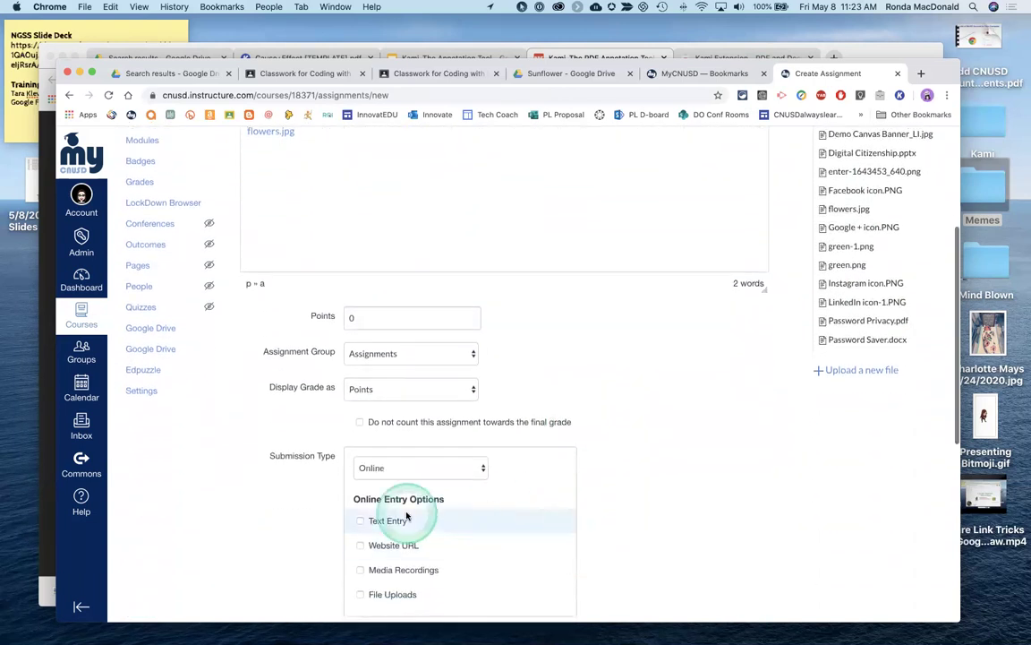
pyautogui.scroll(-3, 543, 472)
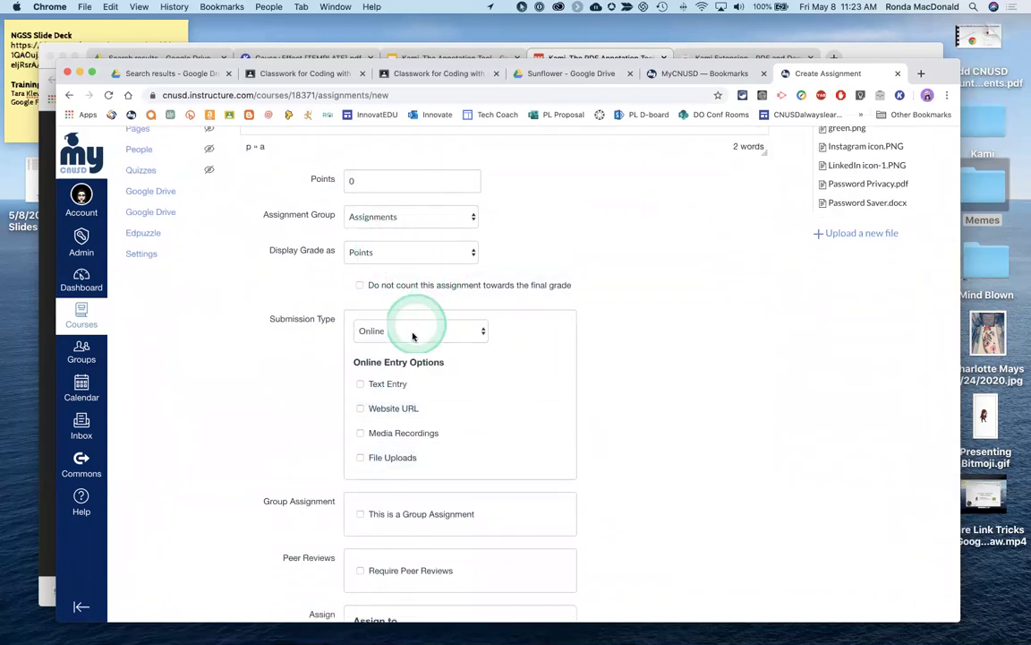
pyautogui.scroll(-1, 429, 434)
pyautogui.scroll(1, 430, 434)
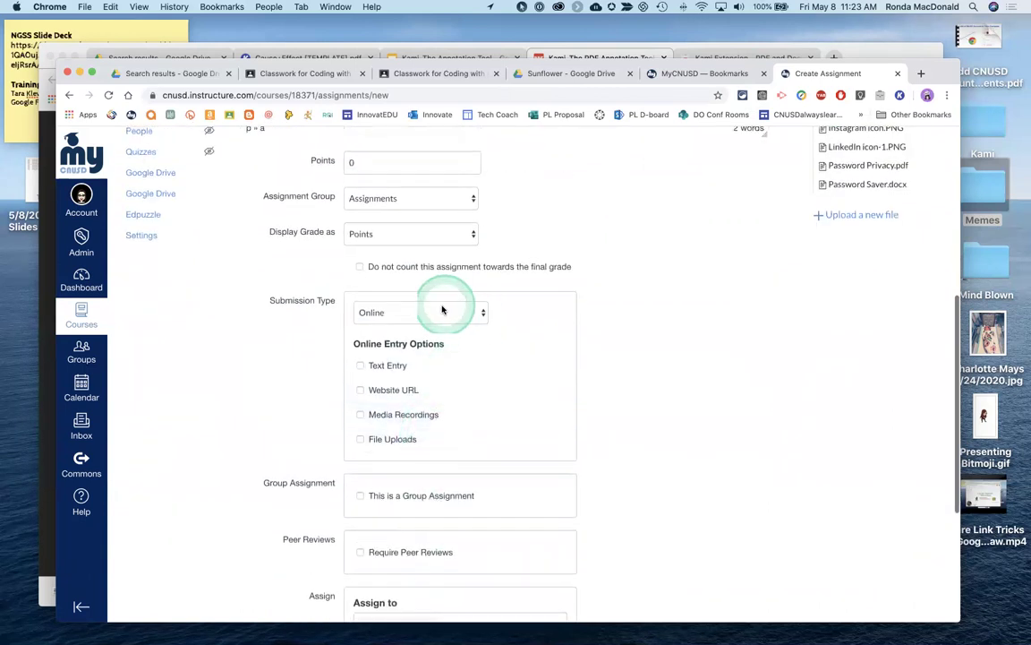
pyautogui.scroll(-5, 467, 307)
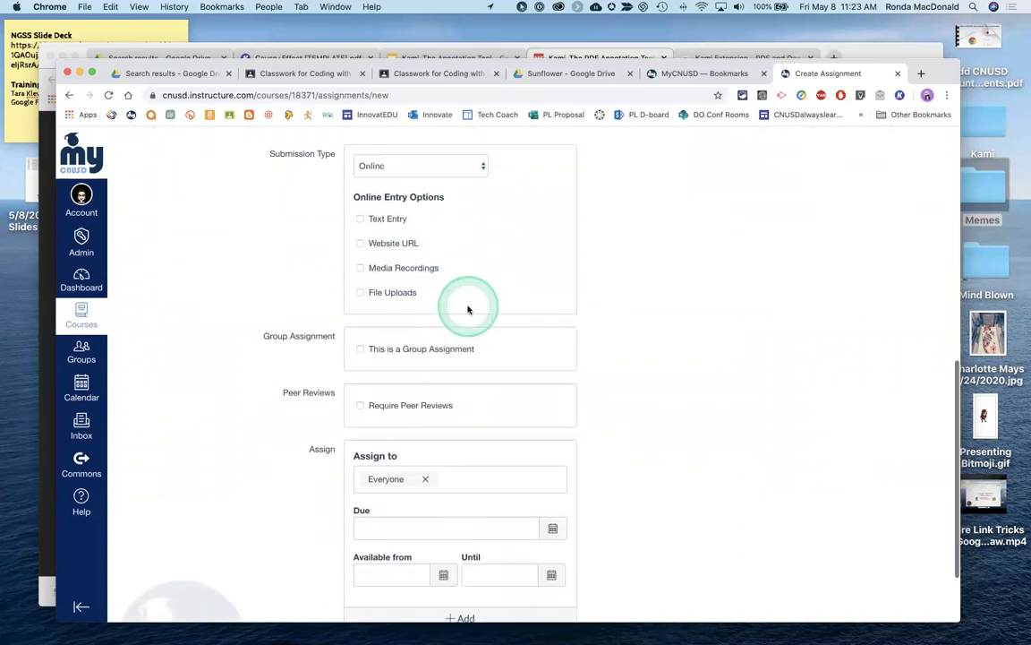
pyautogui.scroll(8, 467, 307)
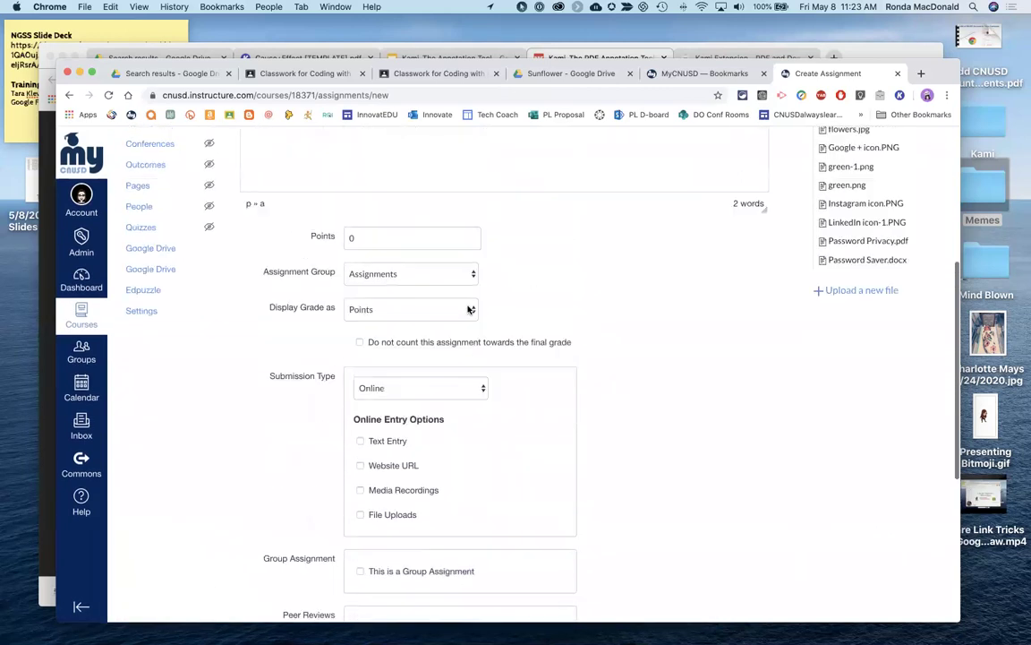
pyautogui.click(426, 346)
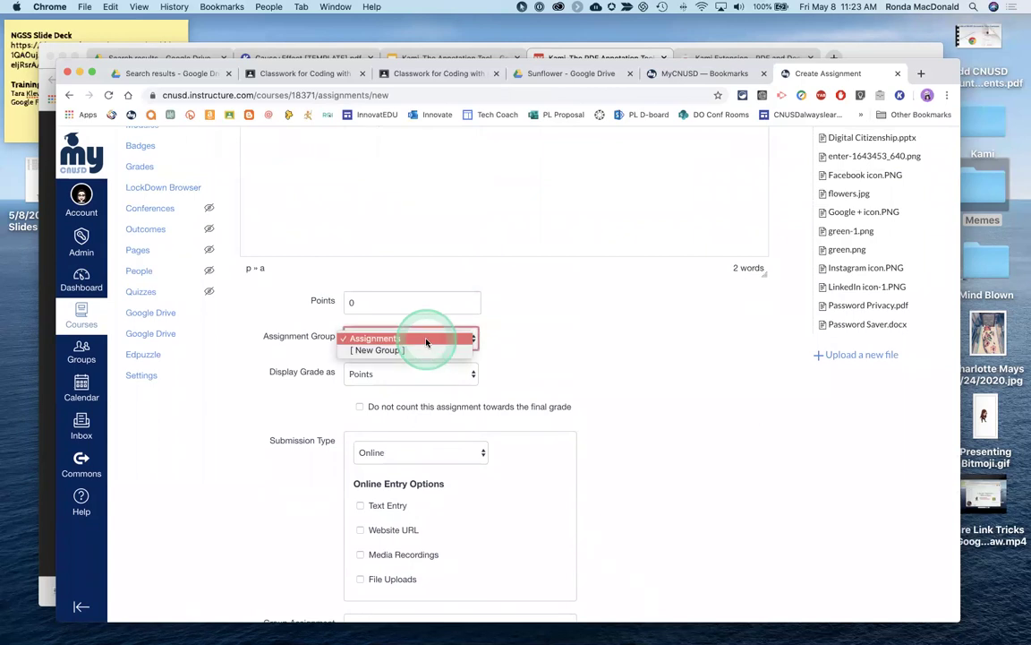
pyautogui.click(426, 341)
pyautogui.scroll(5, 440, 368)
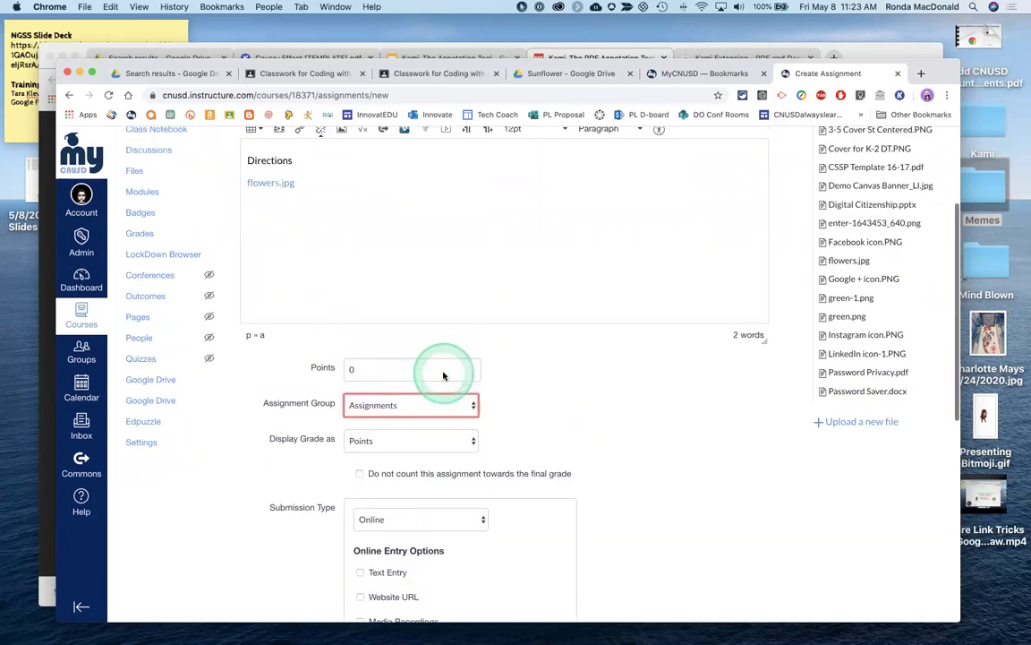
pyautogui.scroll(-3, 442, 372)
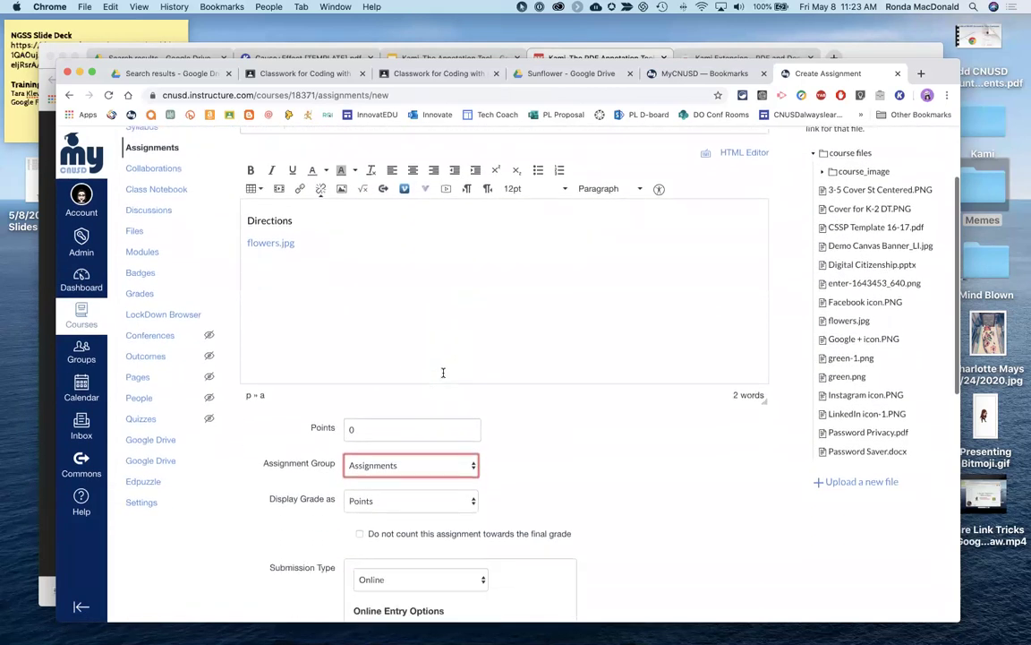
pyautogui.click(522, 474)
pyautogui.scroll(-3, 549, 459)
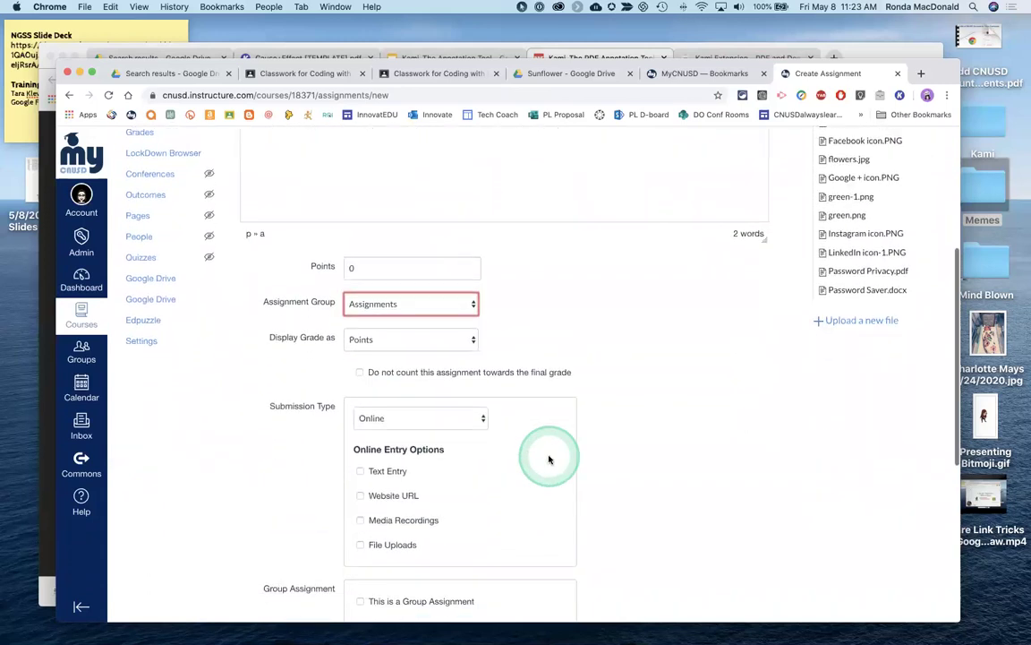
# Step: Set the assignment's submission type to External Tool
pyautogui.click(472, 421)
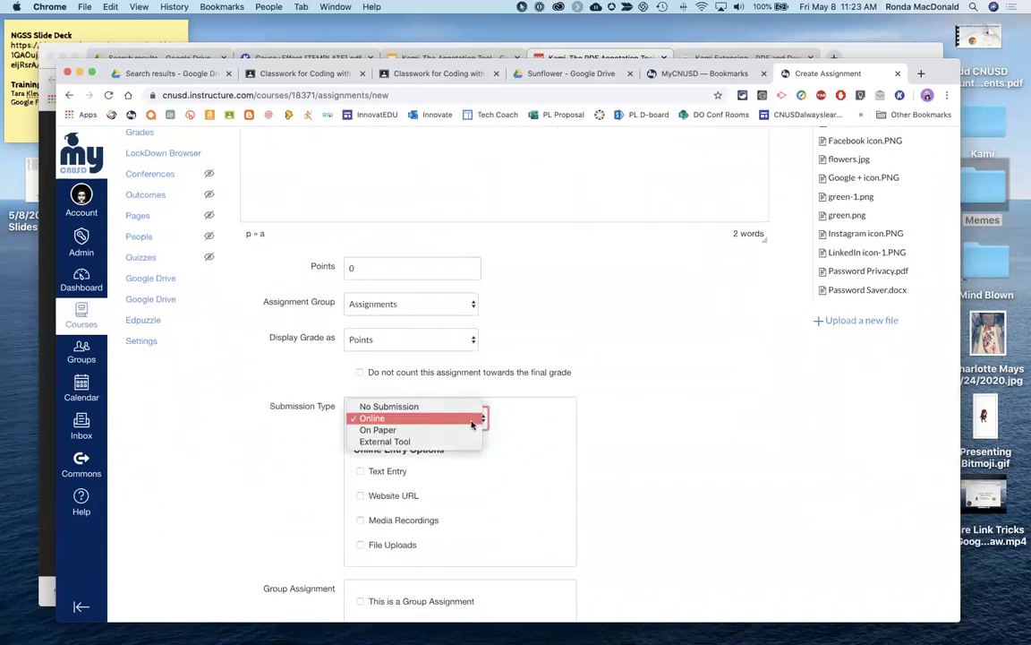
pyautogui.click(653, 426)
pyautogui.click(472, 418)
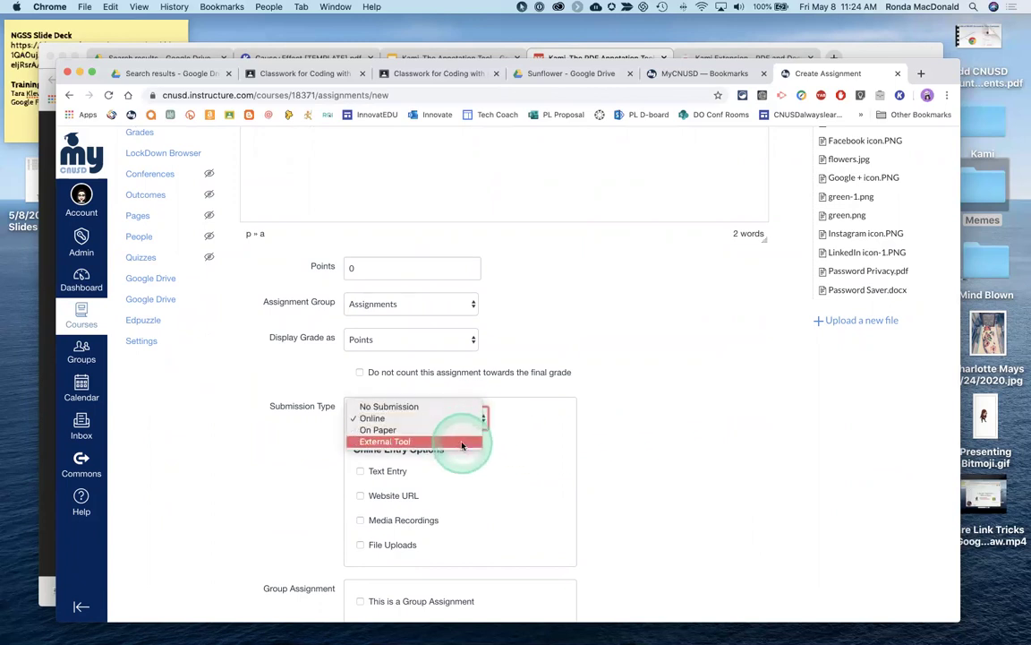
pyautogui.click(436, 442)
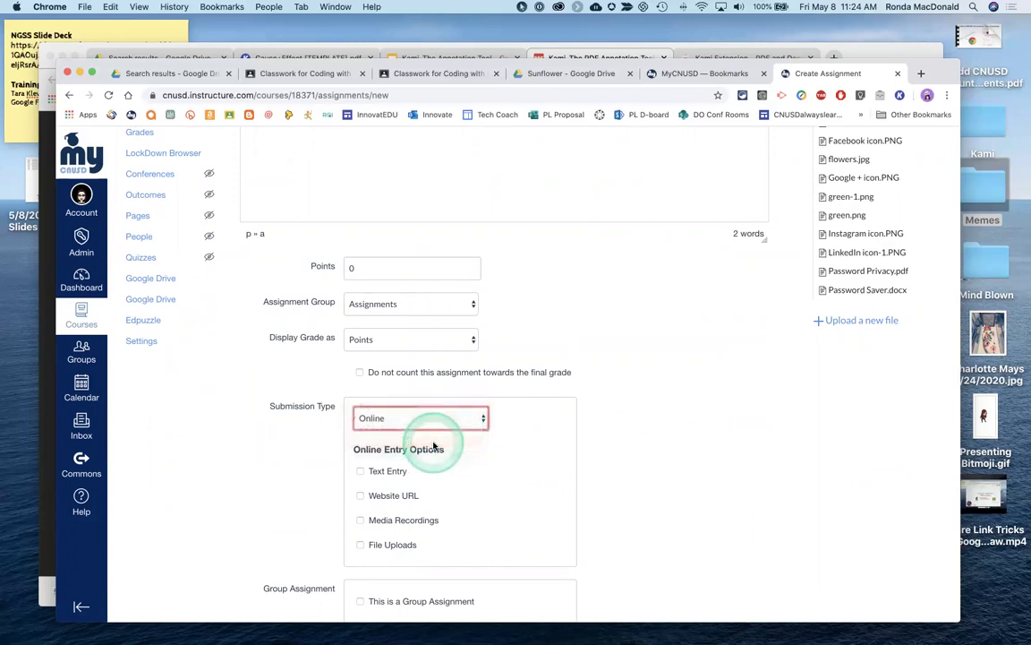
# Step: Find the Kami Google Drive Assignment tool in the external tool list and open its Google Drive file picker
pyautogui.click(550, 494)
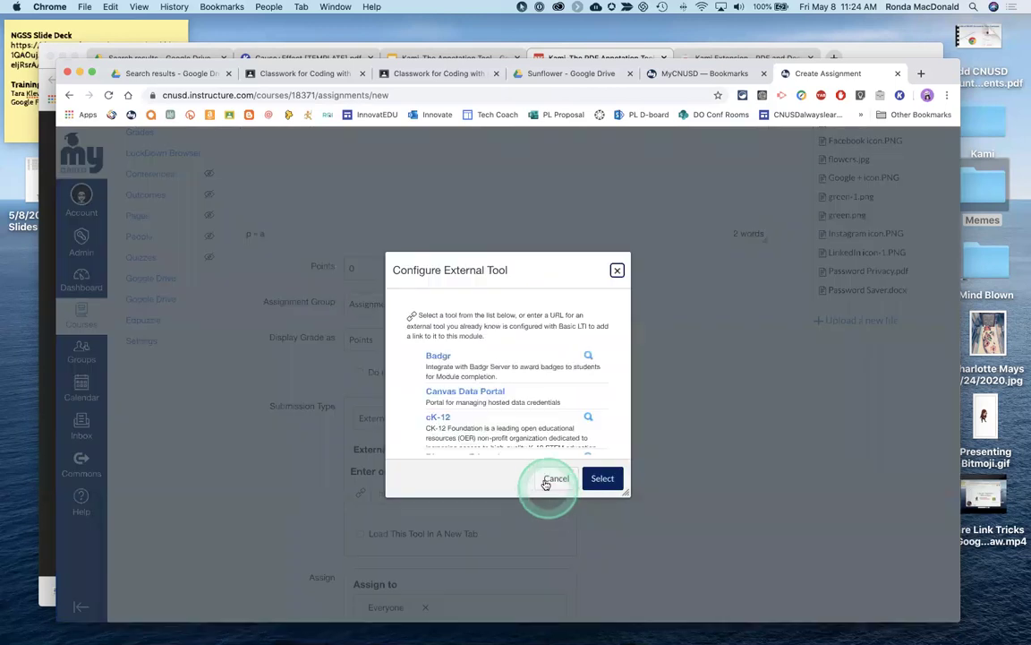
pyautogui.scroll(-3, 502, 411)
pyautogui.scroll(-5, 502, 410)
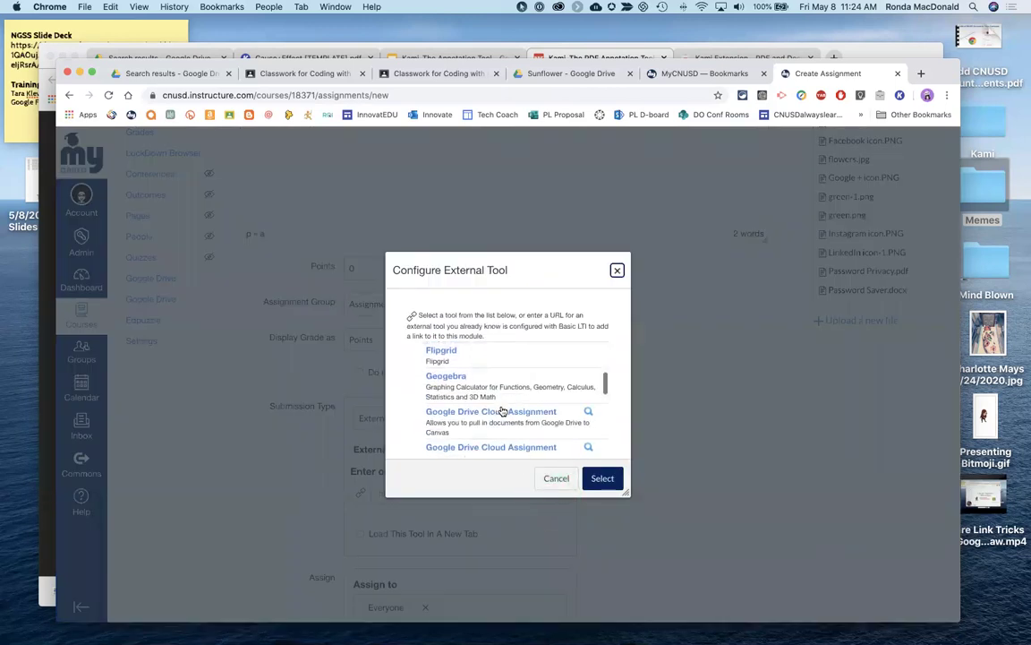
pyautogui.scroll(-2, 502, 409)
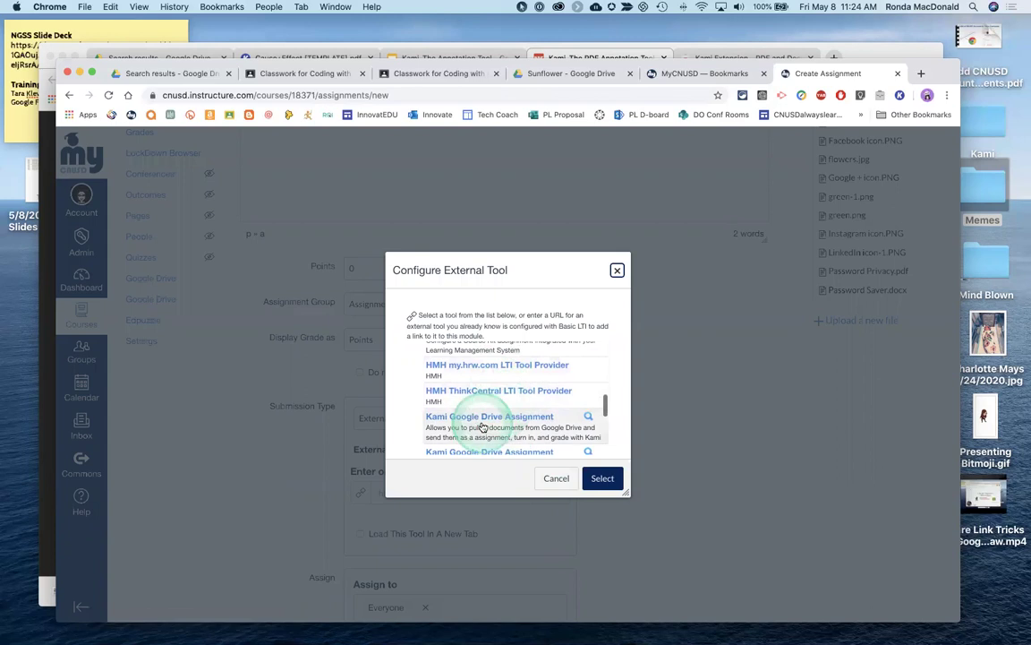
pyautogui.click(475, 430)
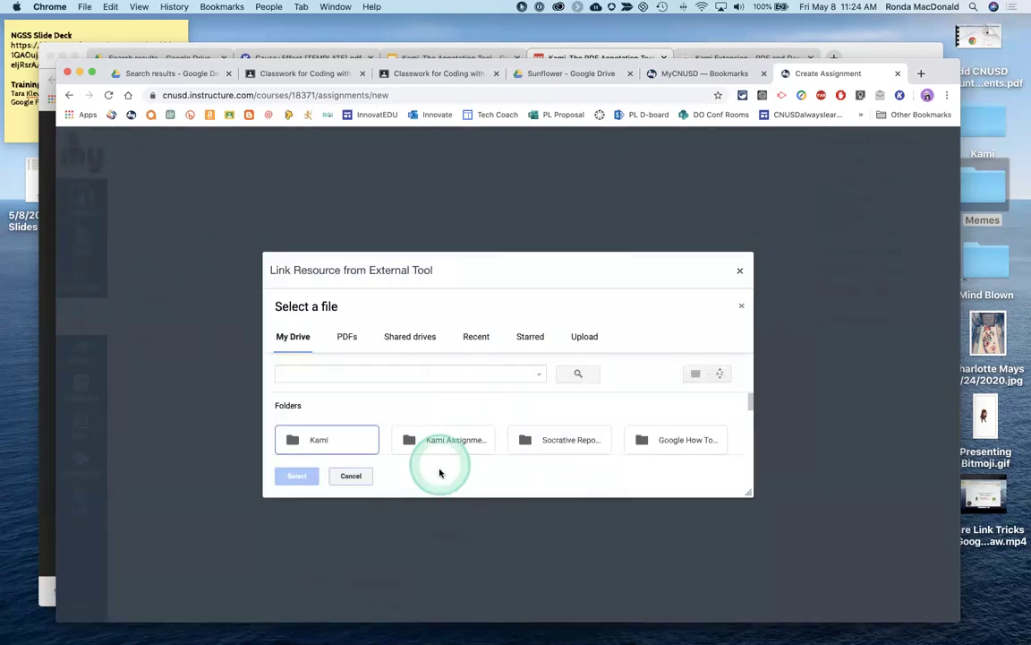
# Step: Try to link a PDF found with the search "arrector pilli", and cancel the external tool configuration
pyautogui.click(348, 339)
pyautogui.click(351, 374)
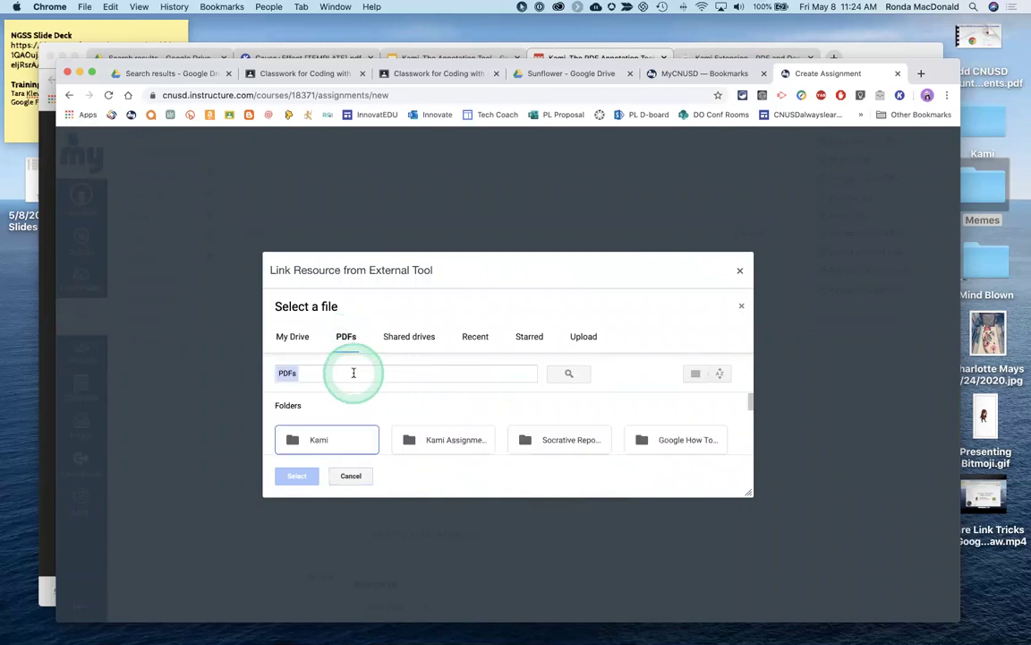
pyautogui.click(354, 374)
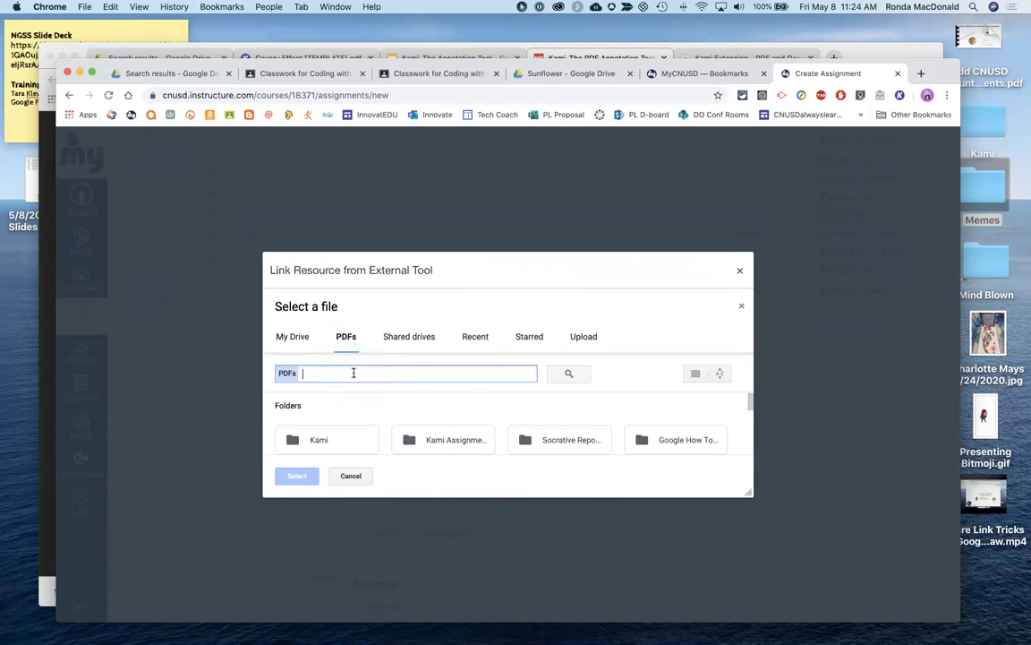
pyautogui.write('arrector pil')
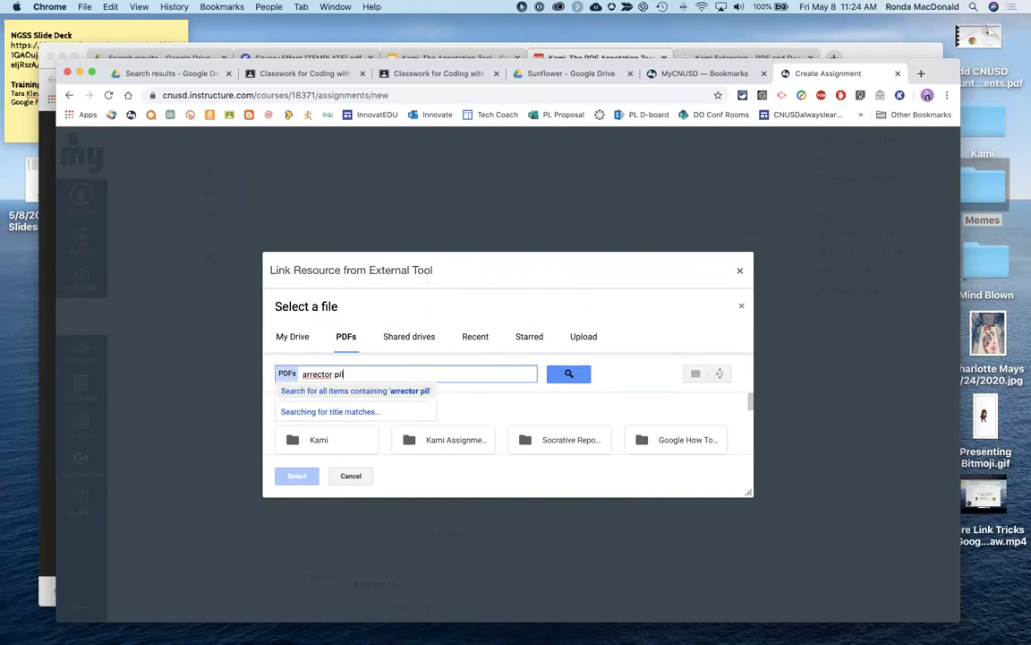
pyautogui.write('li')
pyautogui.press('Return')
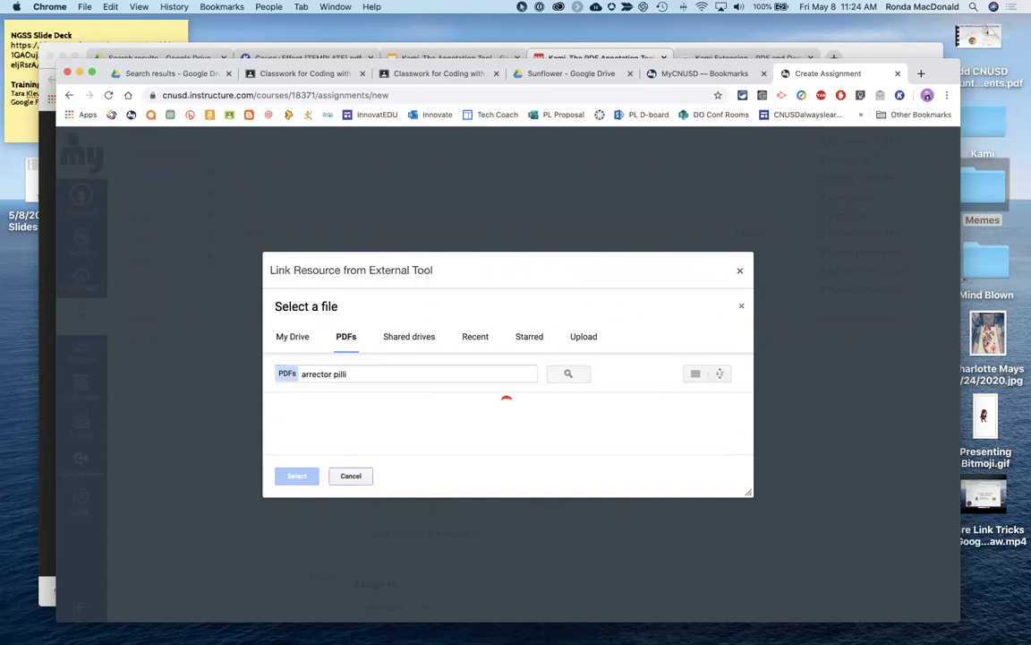
pyautogui.doubleClick(337, 416)
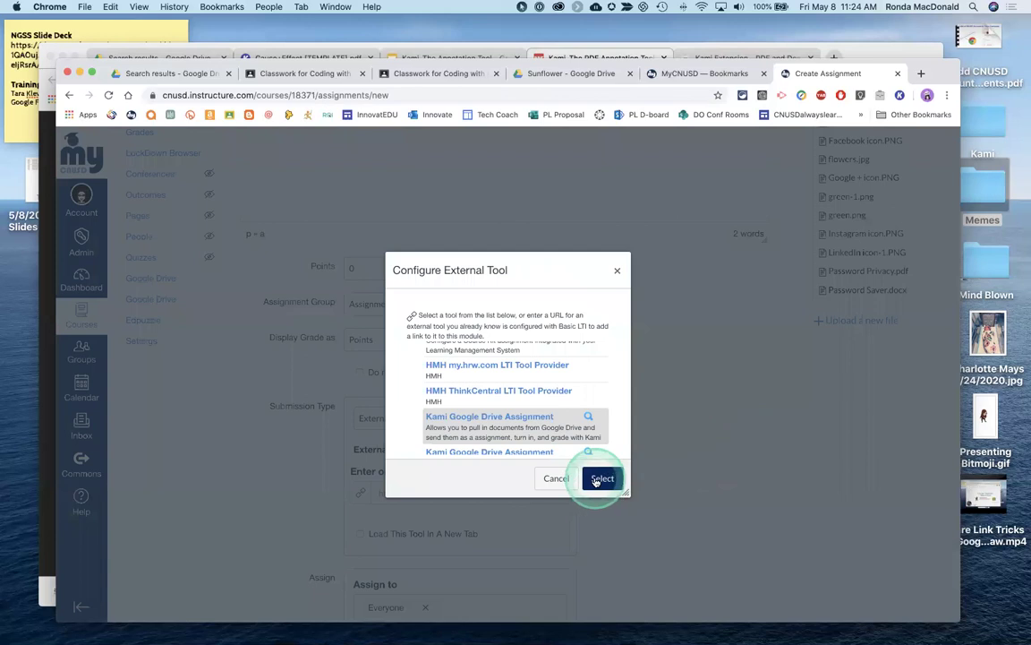
pyautogui.click(564, 483)
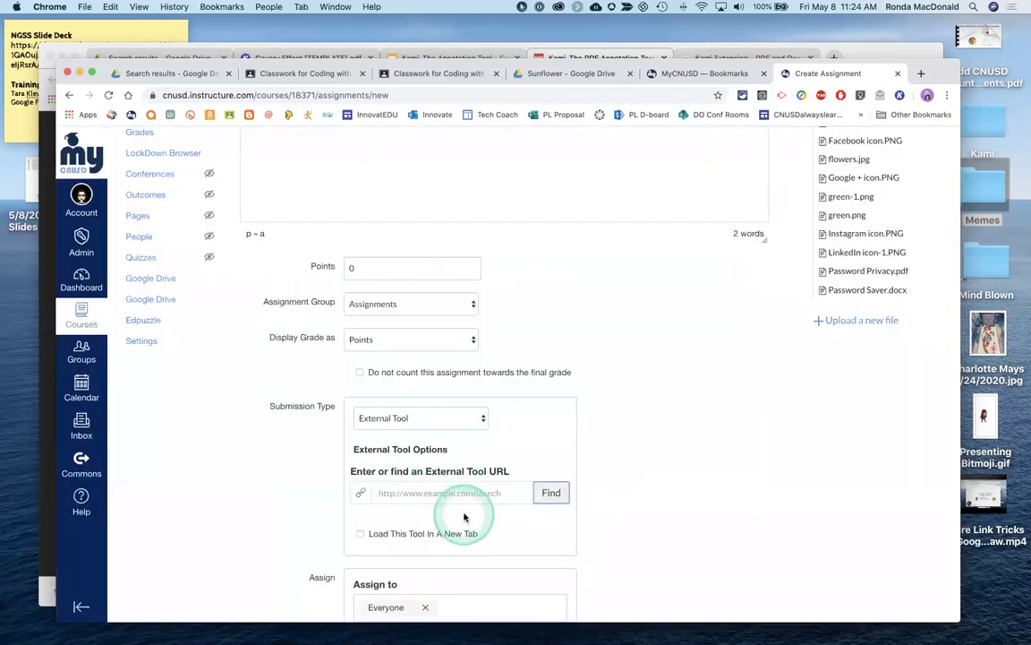
# Step: Find an external tool for the assignment again and confirm Kami Google Drive Assignment as its launch URL
pyautogui.scroll(-2, 464, 518)
pyautogui.scroll(5, 471, 431)
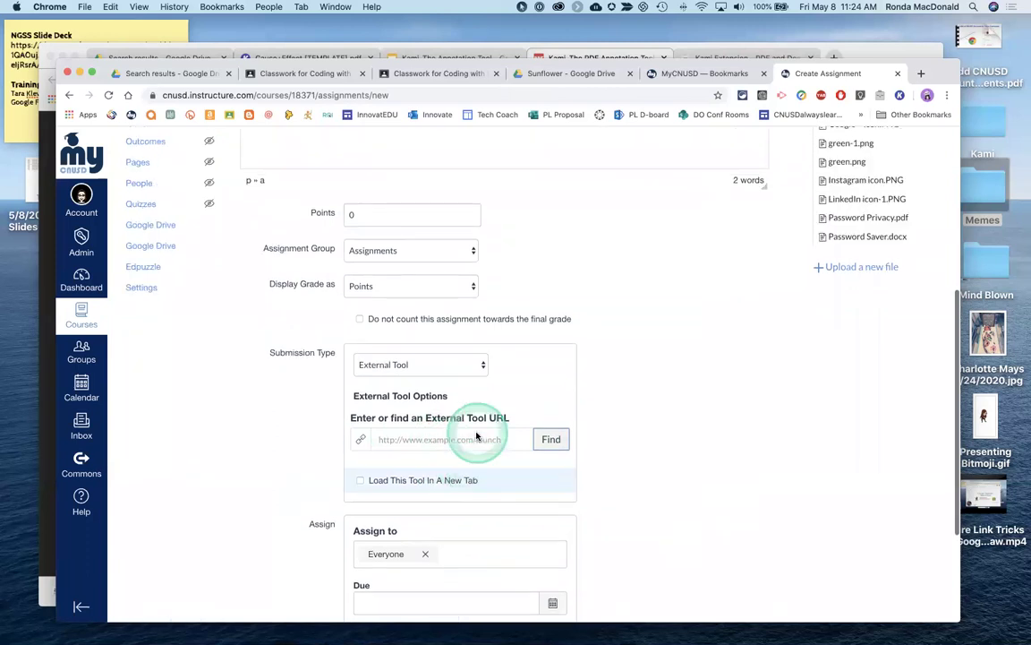
pyautogui.scroll(4, 477, 433)
pyautogui.scroll(-10, 476, 434)
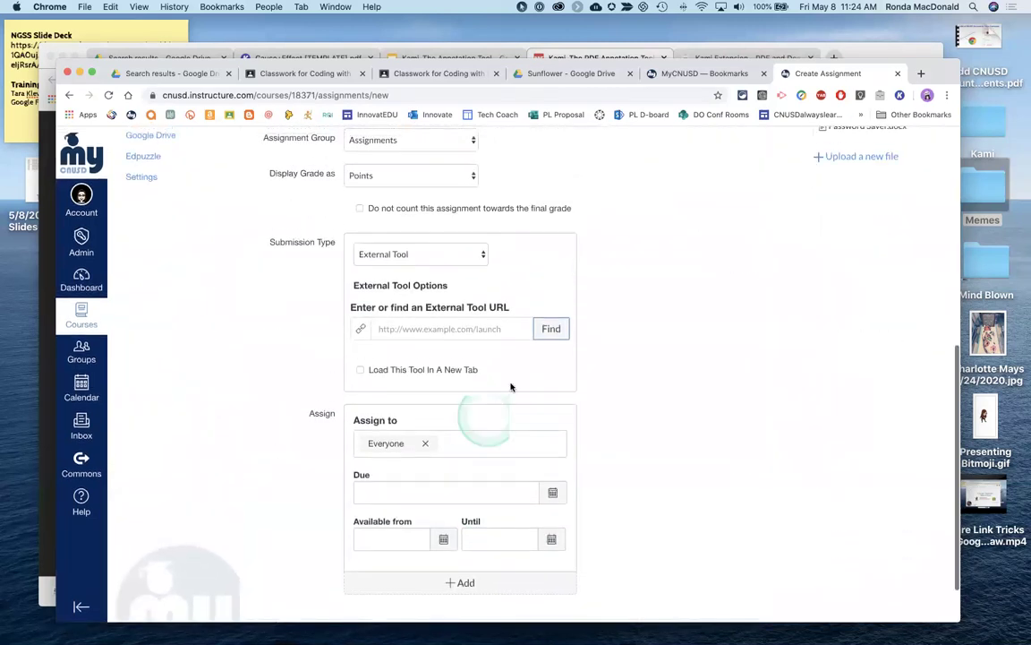
pyautogui.click(548, 329)
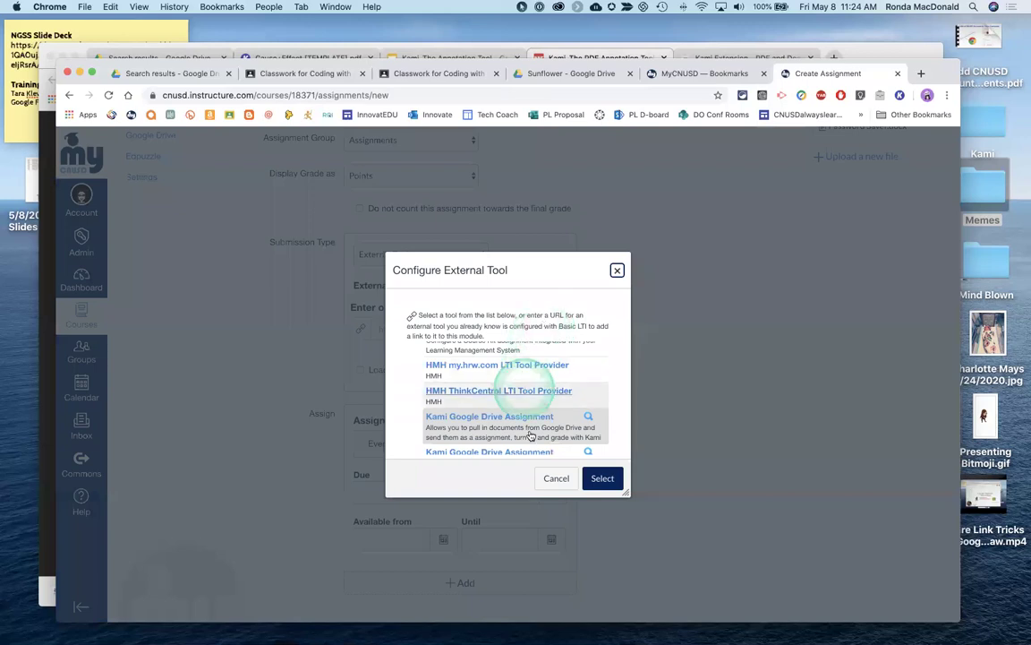
pyautogui.click(530, 432)
pyautogui.click(602, 476)
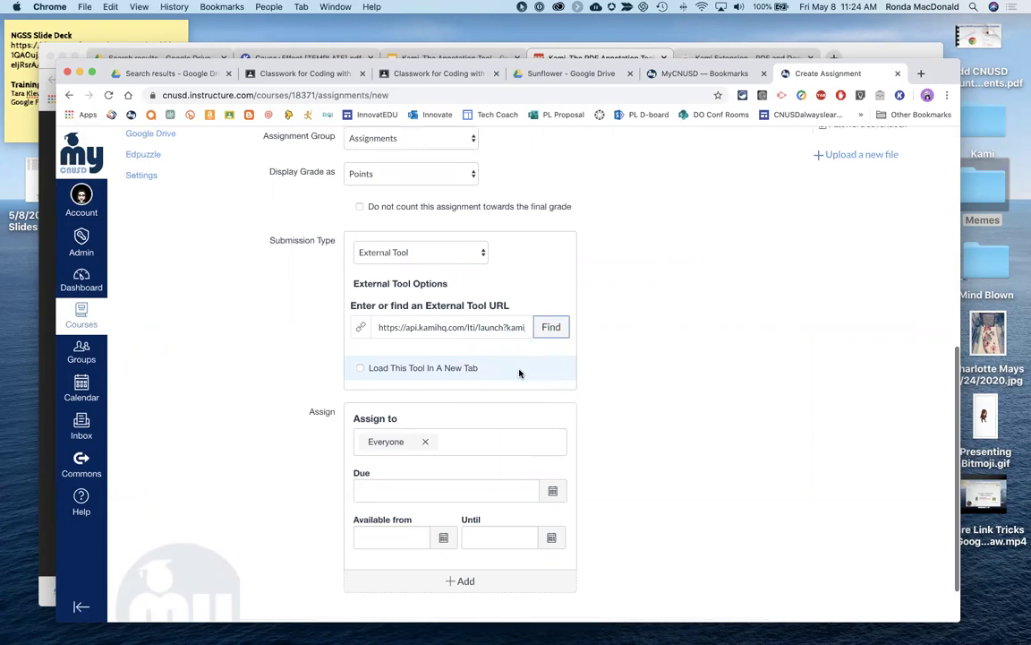
# Step: Reopen the external tool configuration from the filled-in URL and bring up Kami Google Drive Assignment's file picker
pyautogui.scroll(-3, 520, 373)
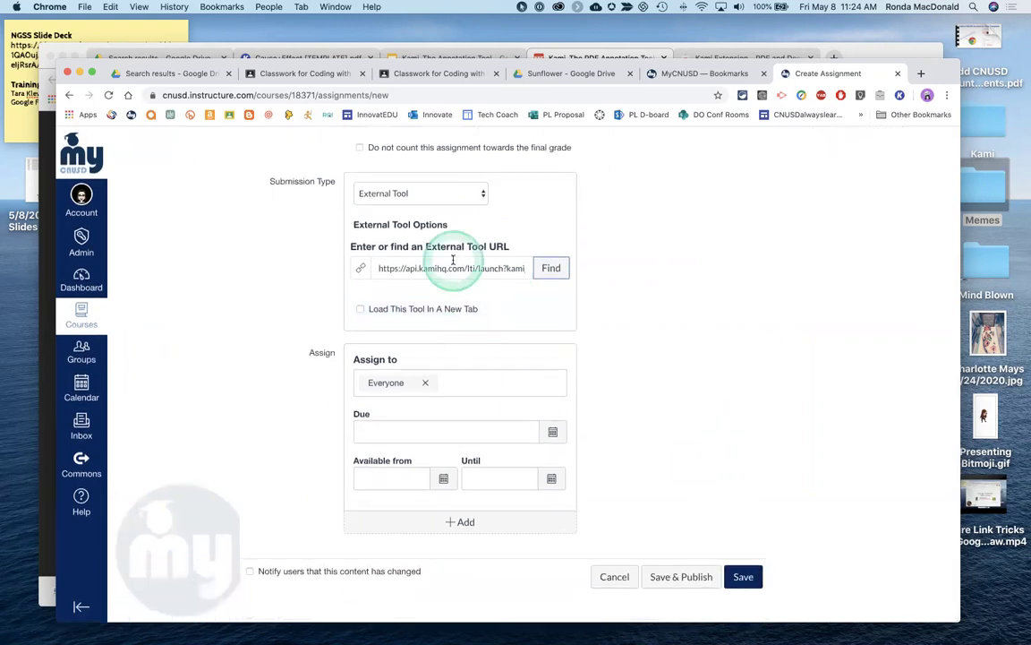
pyautogui.scroll(10, 454, 260)
pyautogui.scroll(-8, 454, 260)
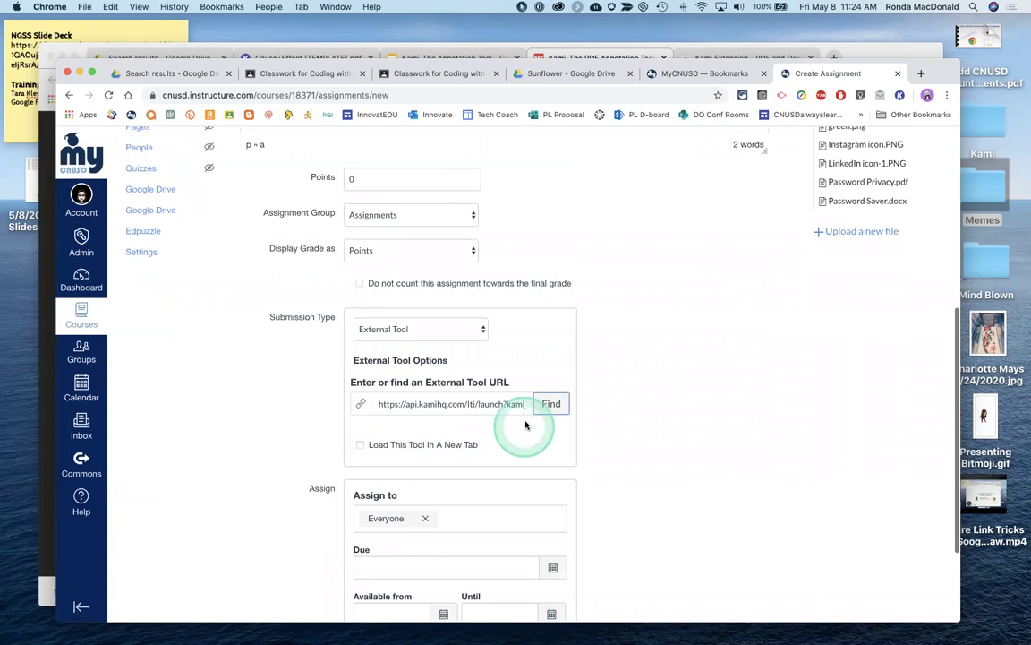
pyautogui.click(548, 405)
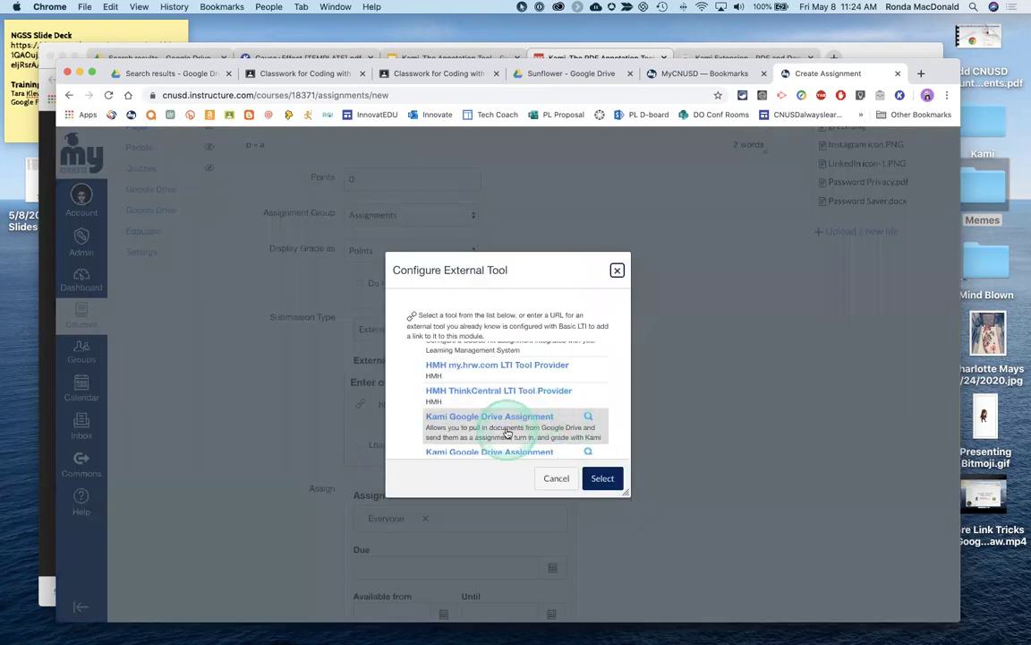
pyautogui.click(564, 421)
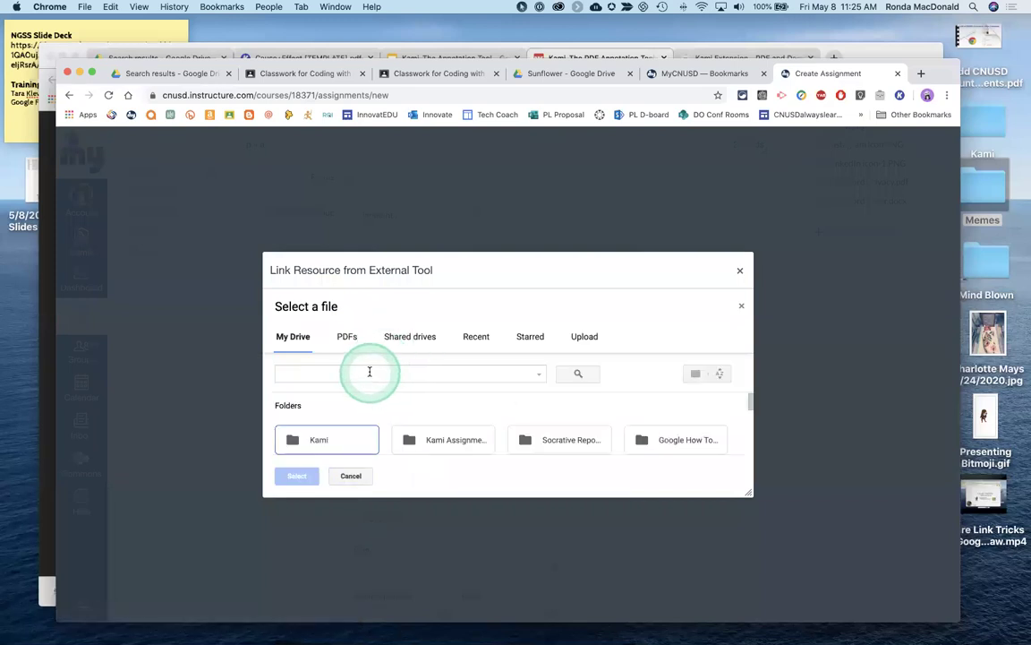
# Step: Search the PDFs in Google Drive for "arrector pilli" and select the first matching file for the assignment
pyautogui.click(345, 337)
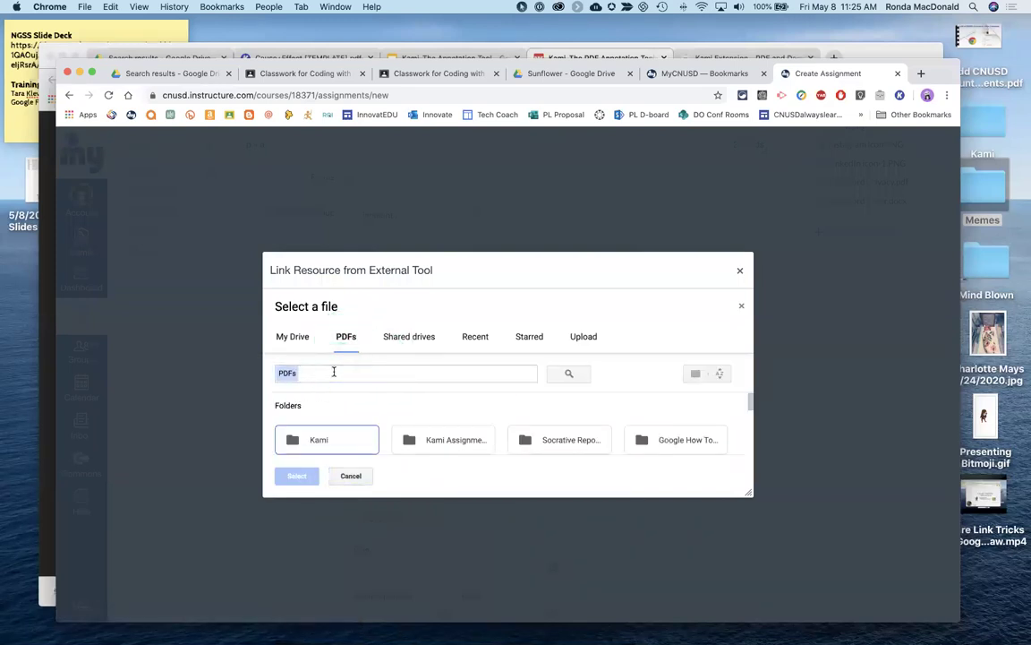
pyautogui.click(334, 371)
pyautogui.write('arrecto')
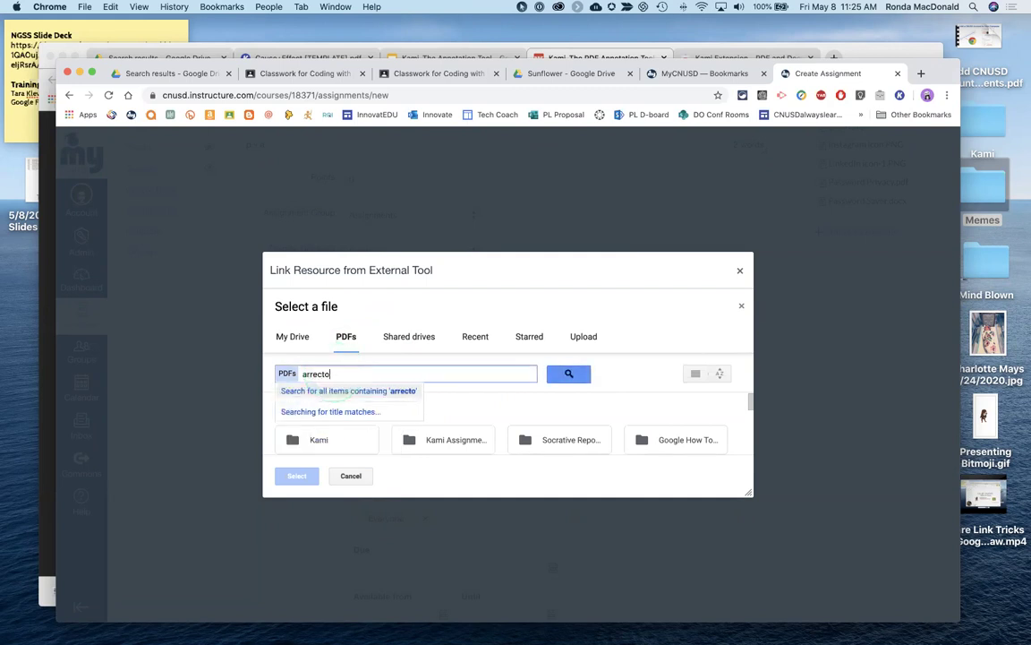
pyautogui.write('r pilli')
pyautogui.press('Return')
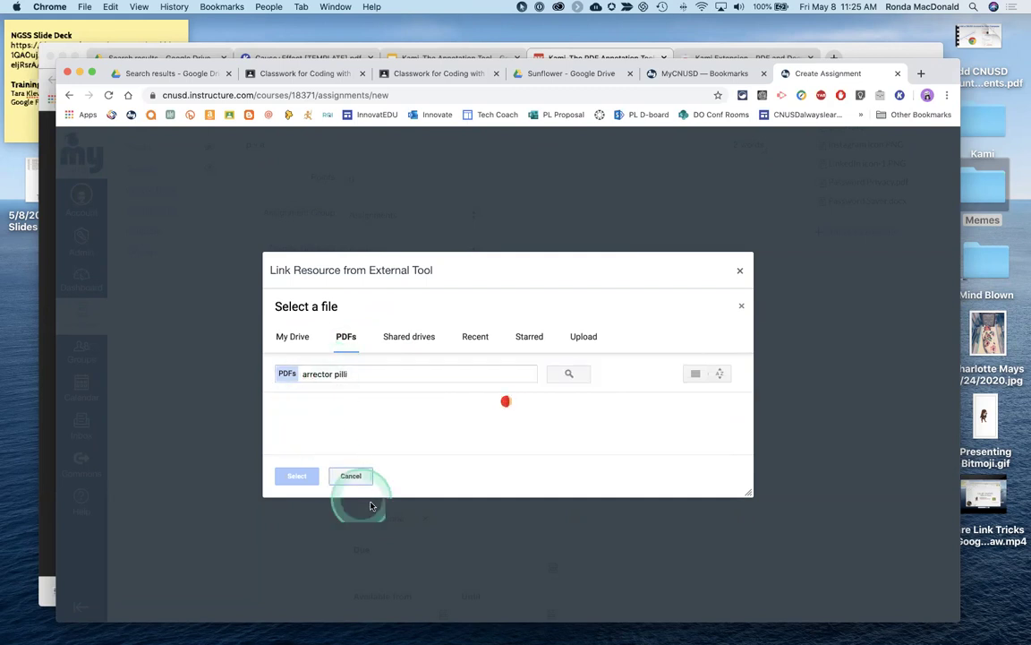
pyautogui.scroll(-1, 523, 421)
pyautogui.click(327, 416)
pyautogui.click(296, 476)
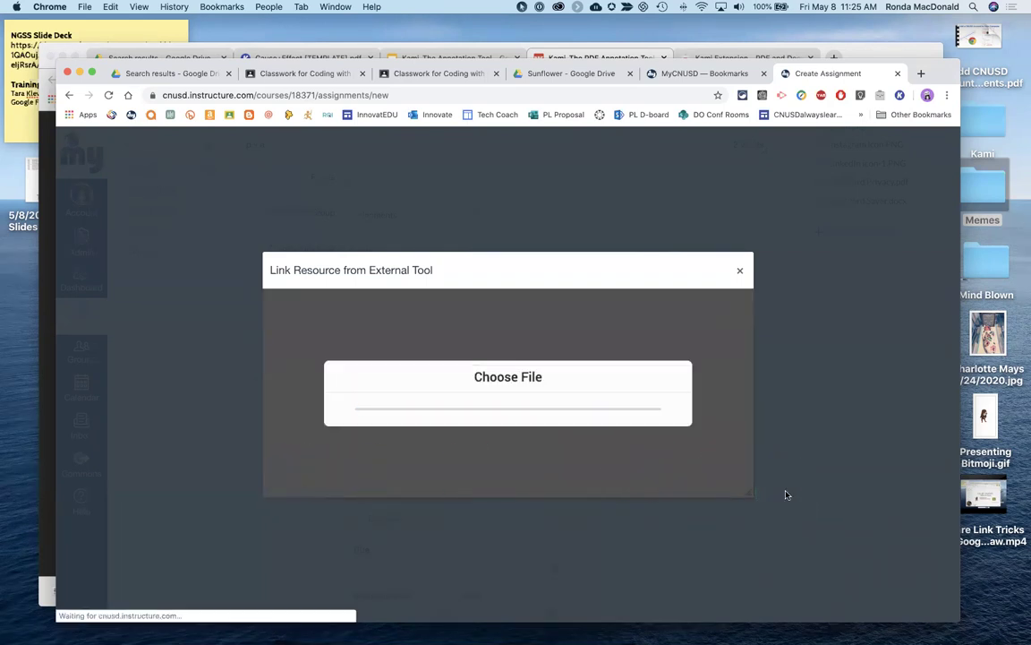
# Step: Confirm the Kami launch URL in the external tool configuration for use in the assignment
pyautogui.scroll(-3, 557, 428)
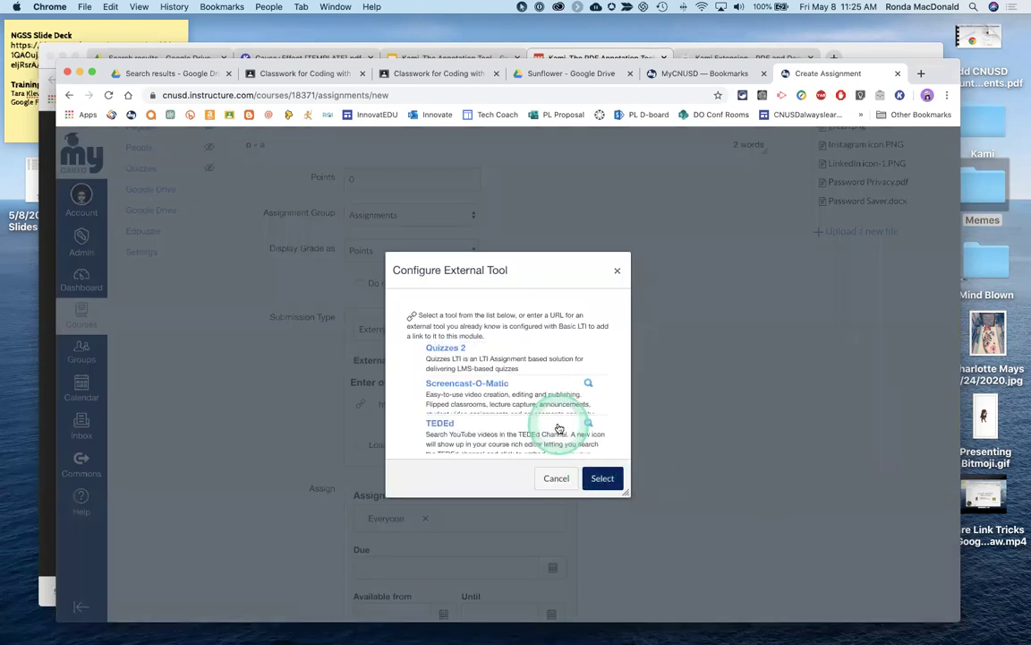
pyautogui.scroll(-5, 558, 428)
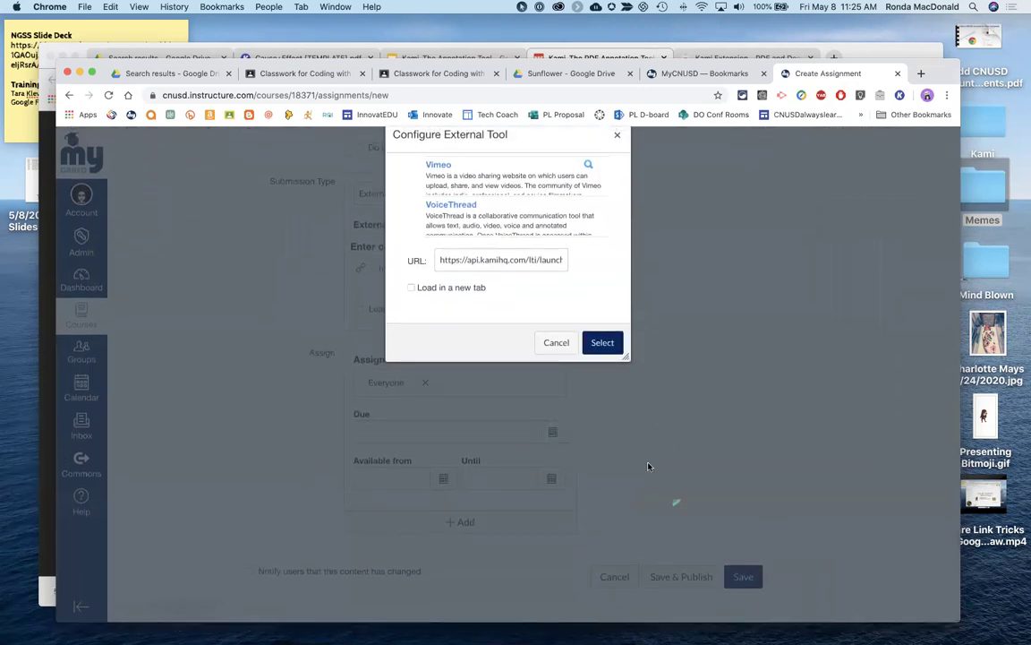
pyautogui.click(605, 348)
pyautogui.click(548, 343)
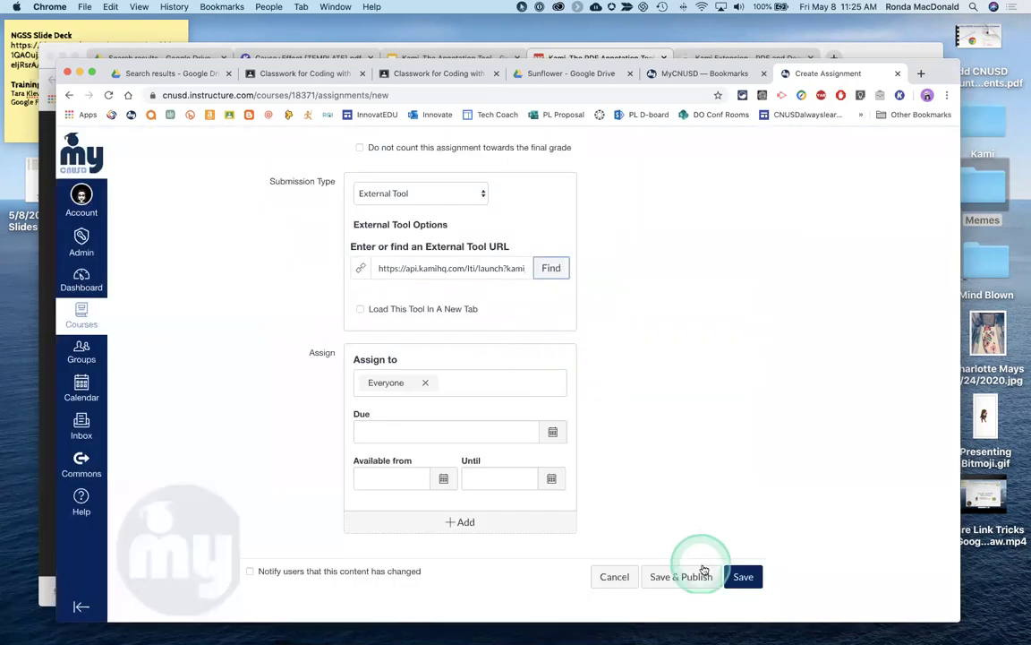
# Step: Save and publish the assignment, and decline text recognition for the scanned PDF in the embedded Kami viewer
pyautogui.click(678, 578)
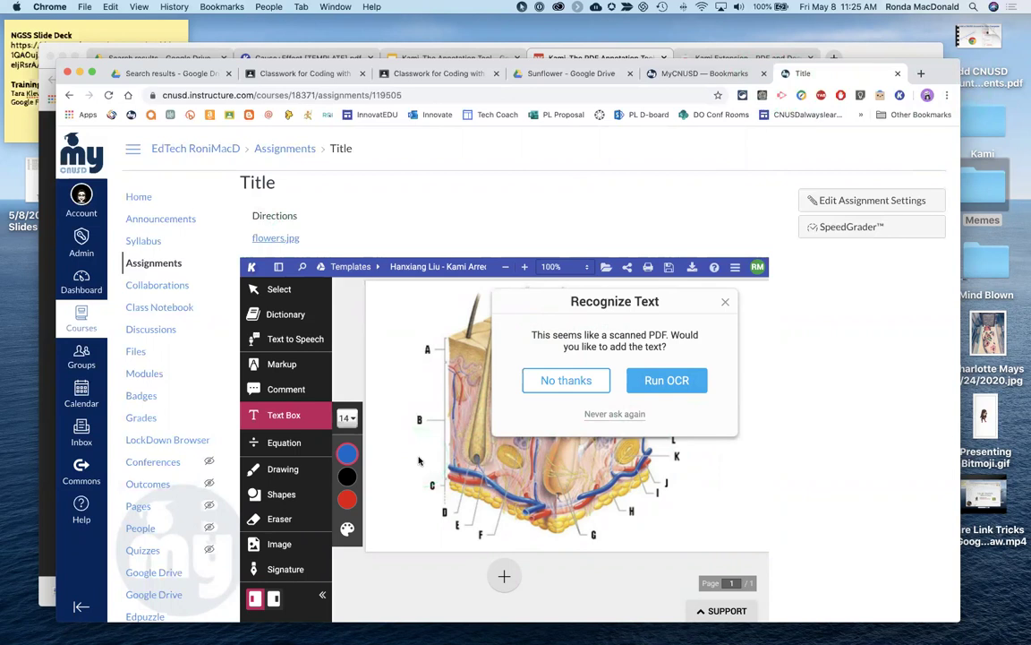
pyautogui.click(564, 380)
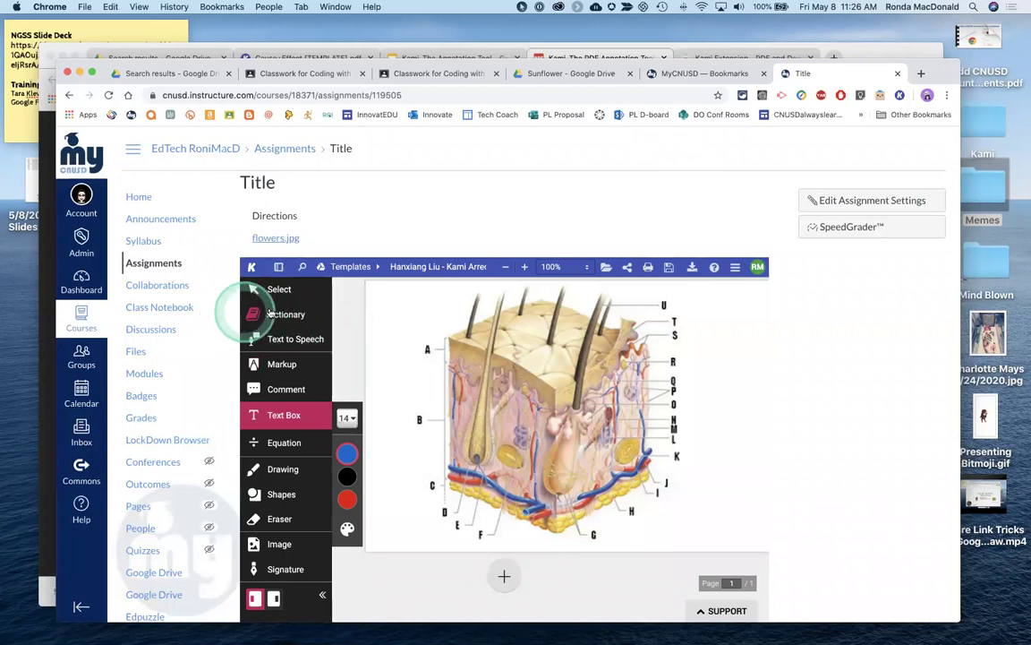
# Step: Switch to the other Chrome window with the Kami Extension page in the Chrome Web Store
pyautogui.click(725, 58)
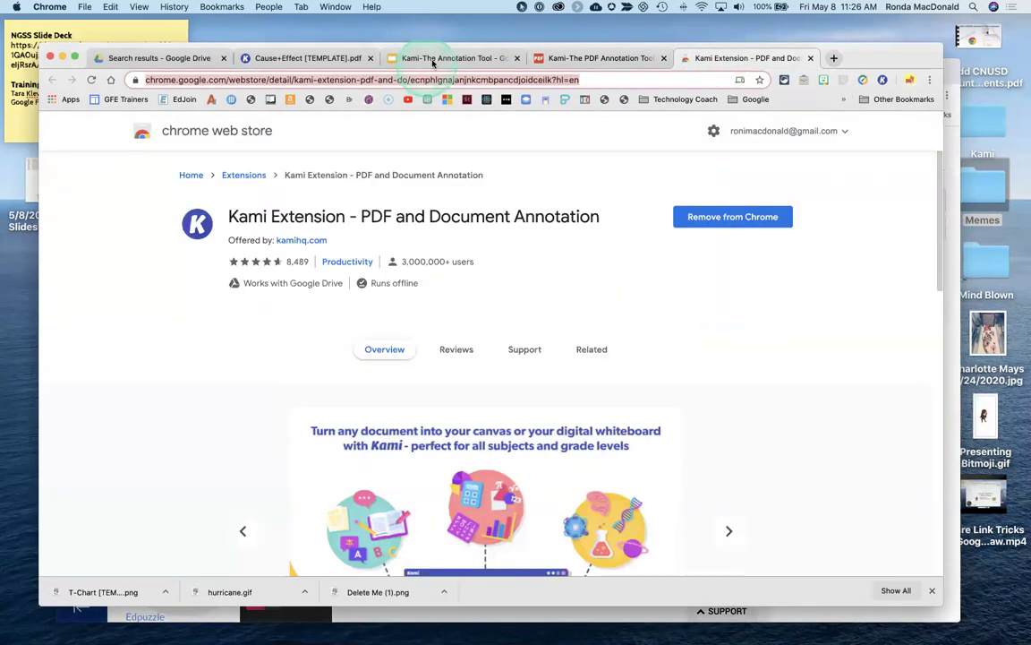